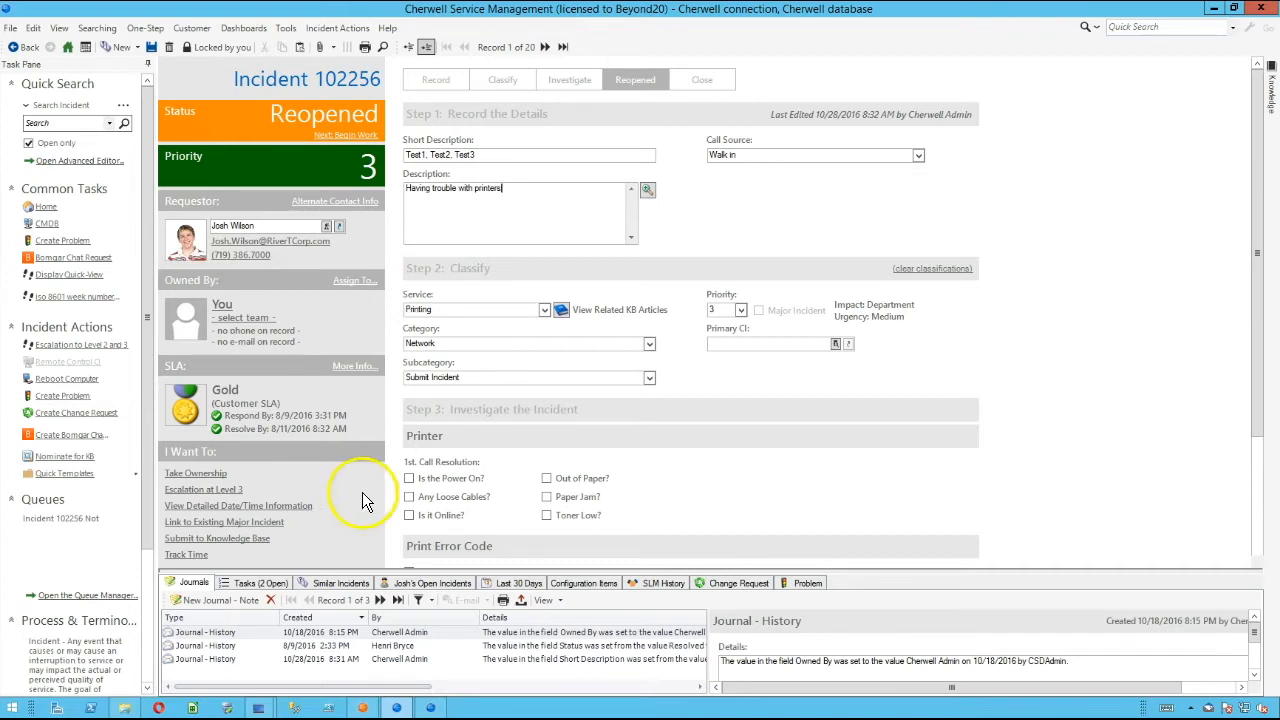
triple_click(502, 154)
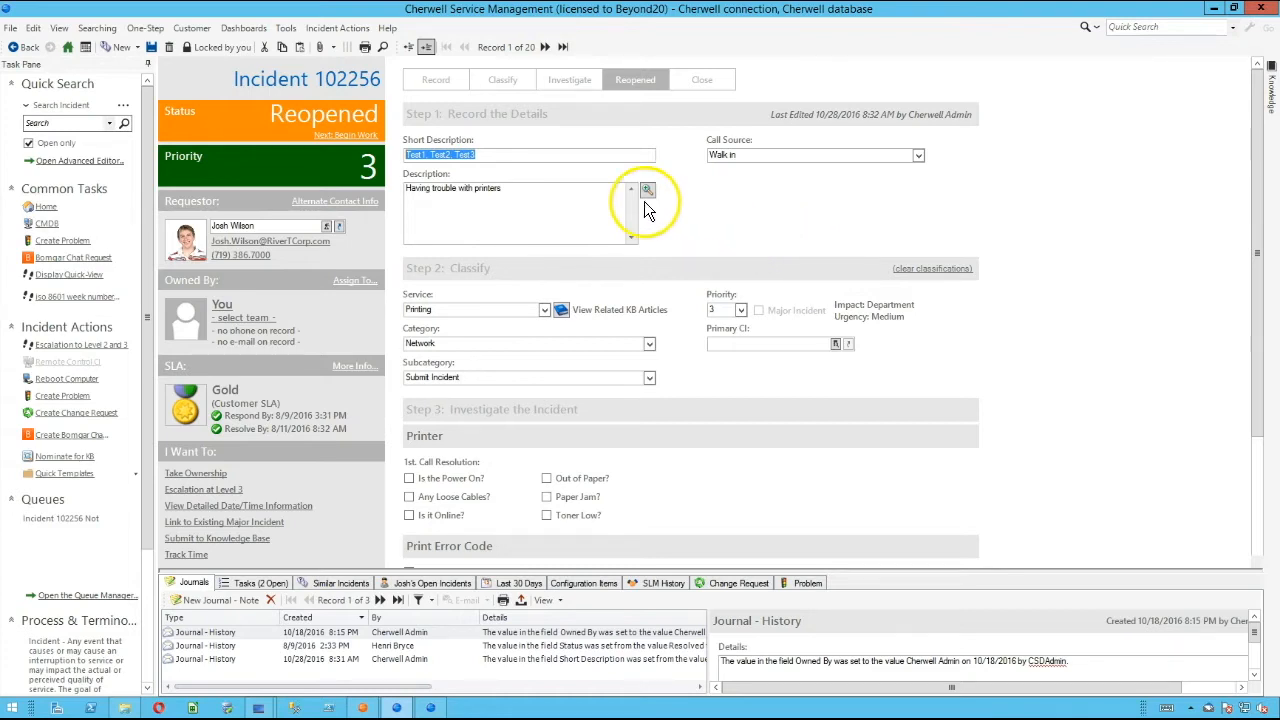
click(491, 156)
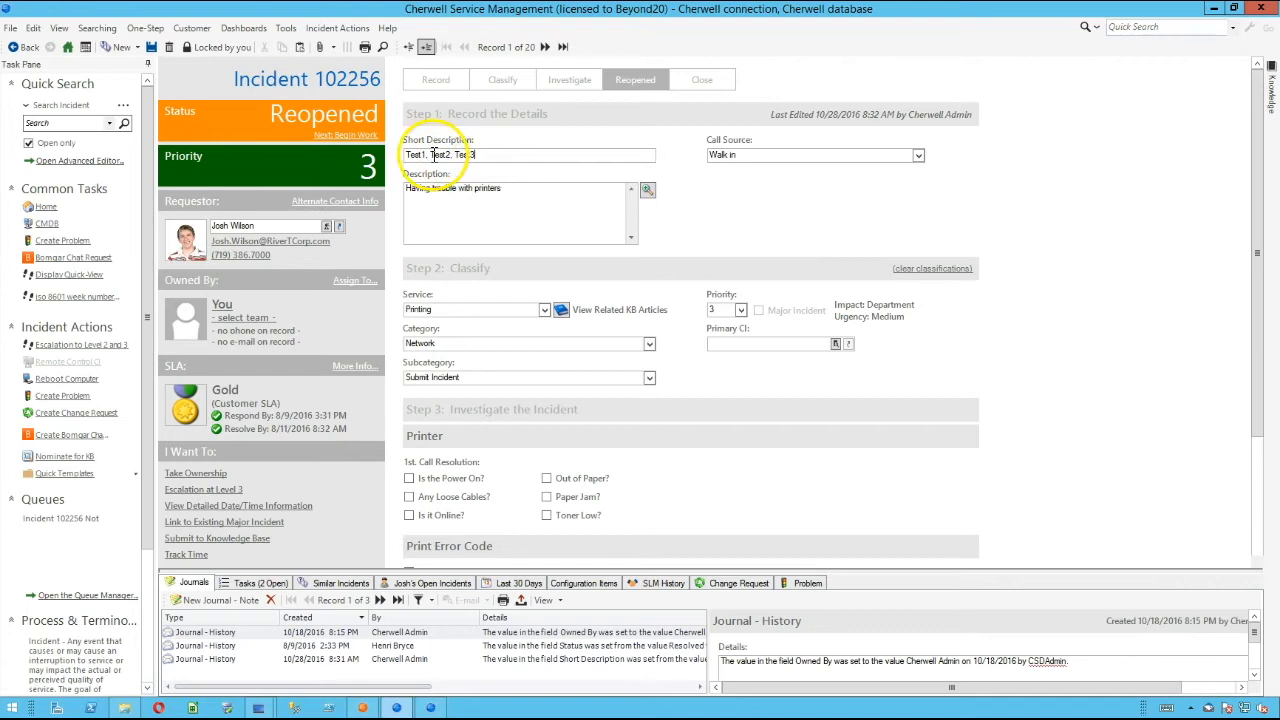
drag(500, 161, 408, 157)
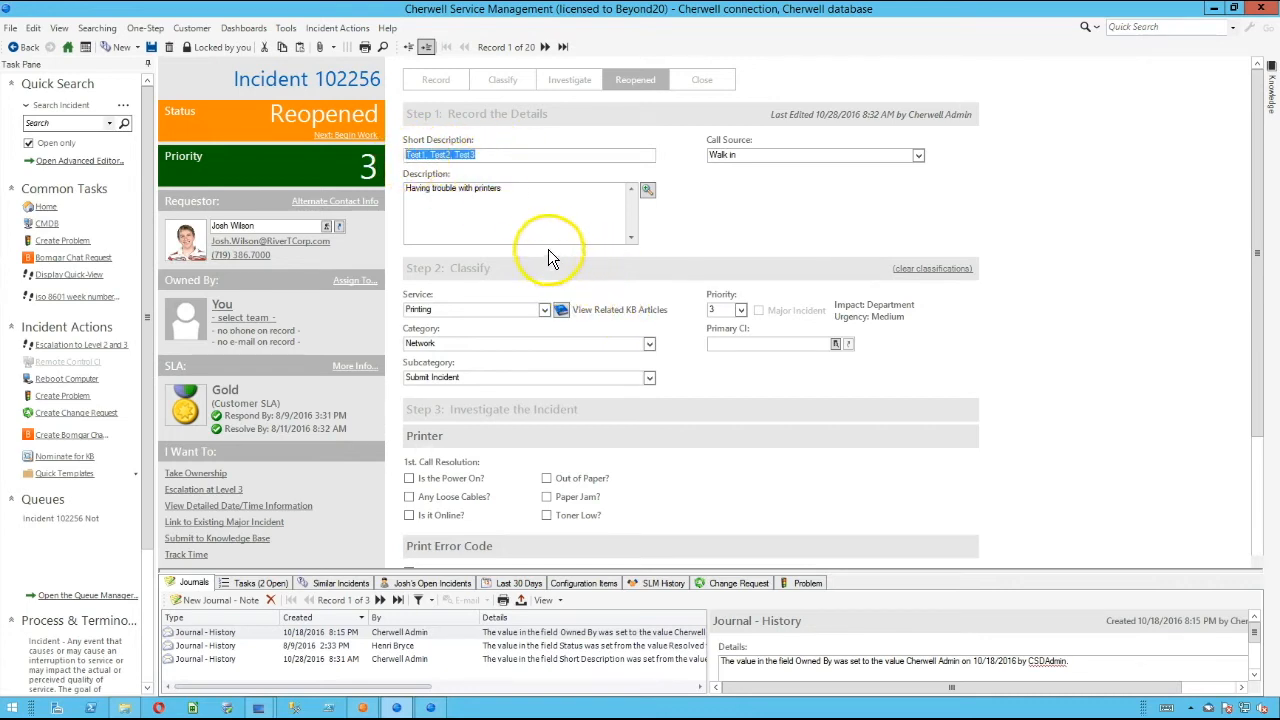
drag(484, 155, 388, 148)
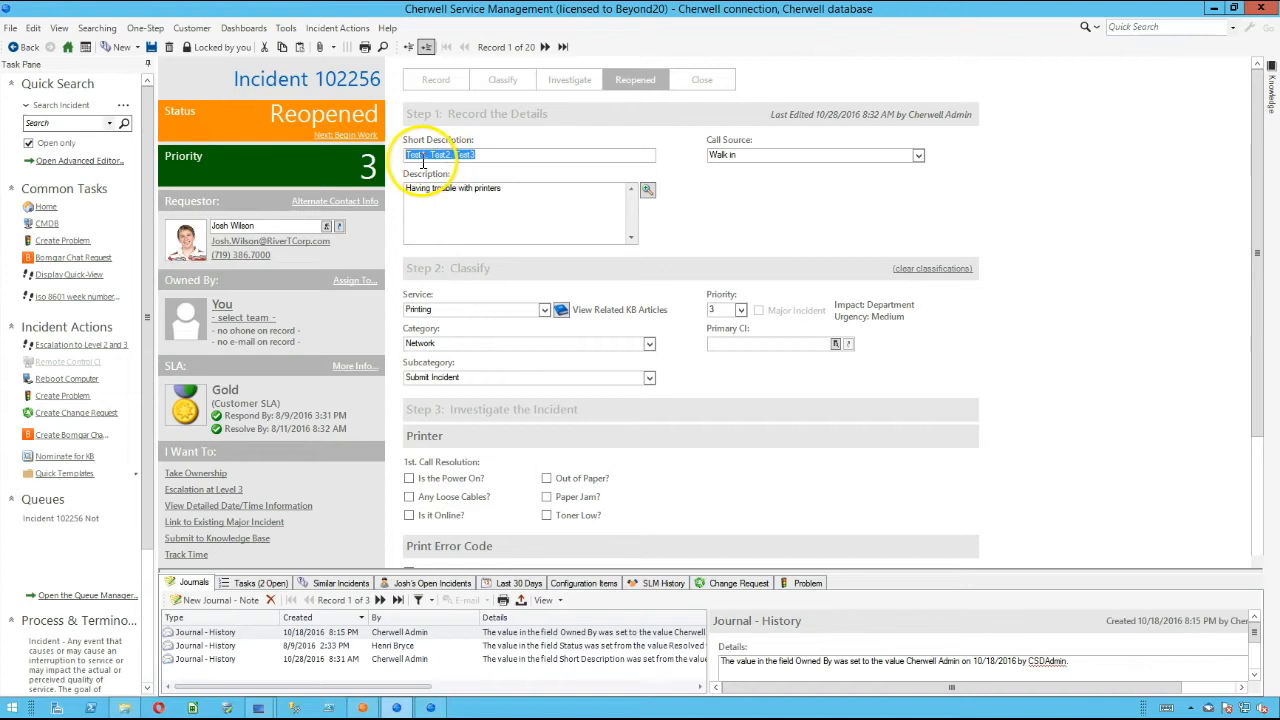
Step: Create a new Incident One-Step named Test in the User folder of the One-Step Action Manager
click(157, 30)
click(150, 48)
click(527, 302)
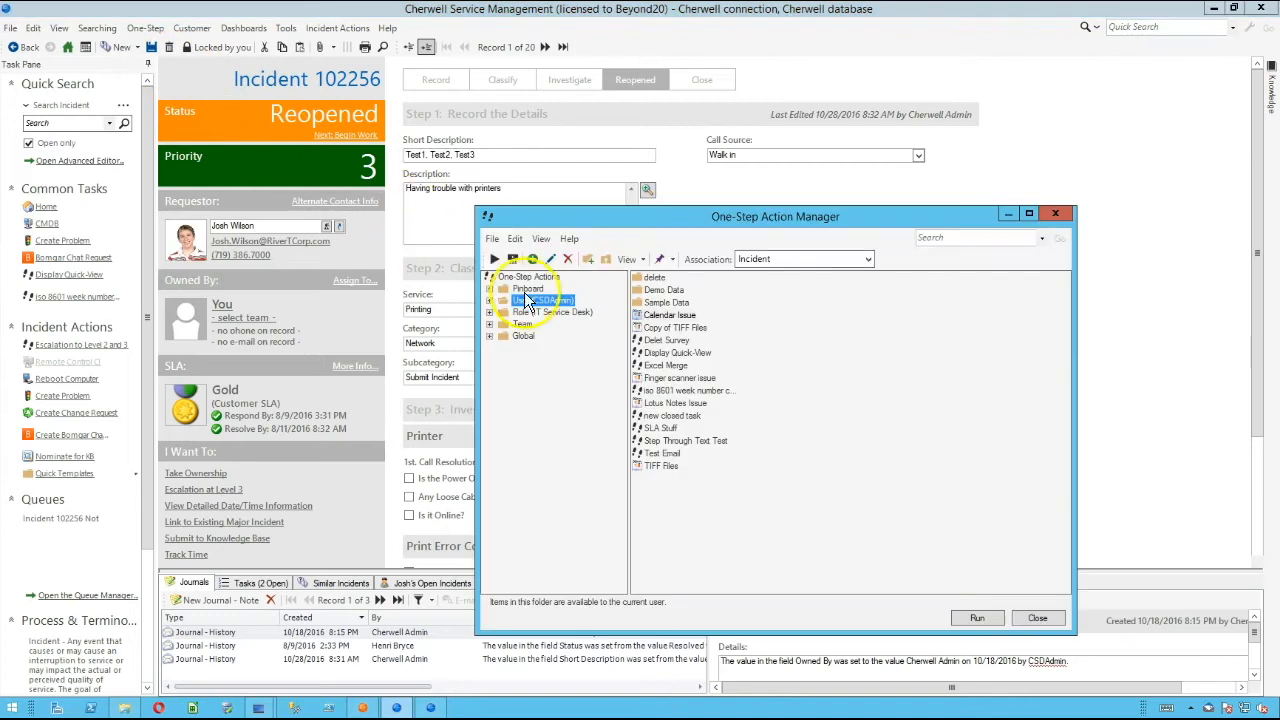
right_click(800, 338)
click(823, 381)
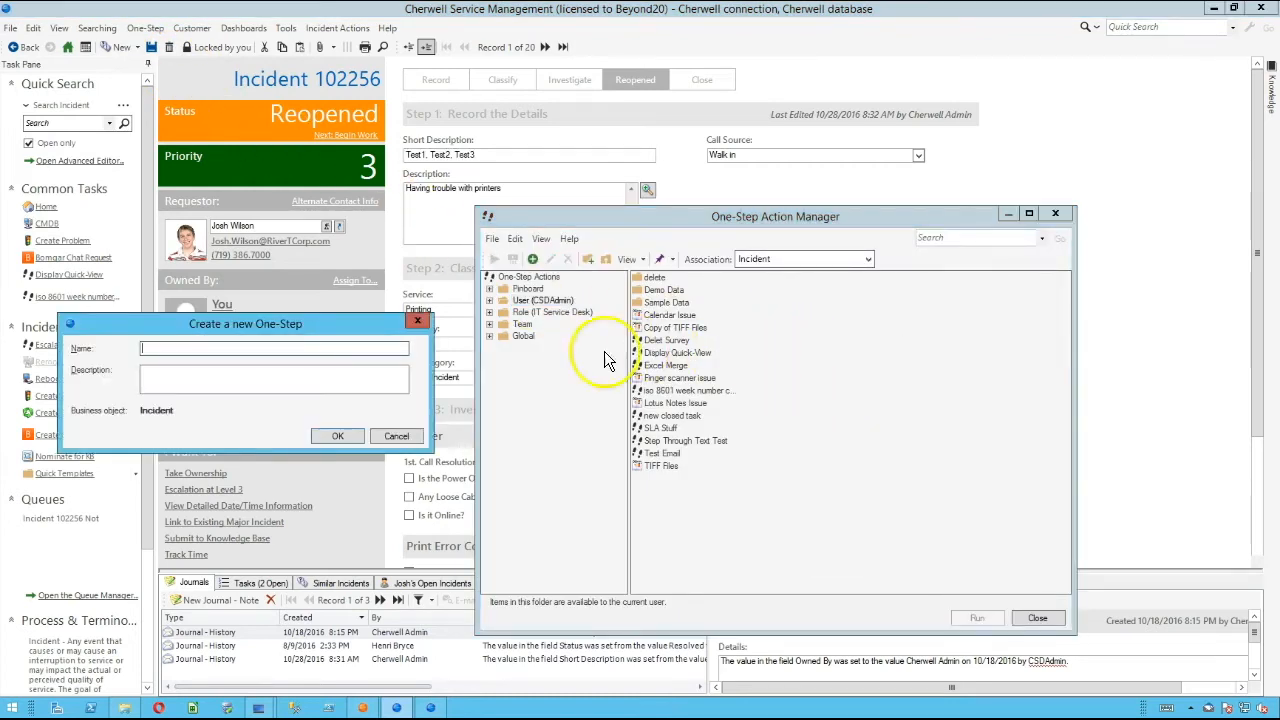
text(Test)
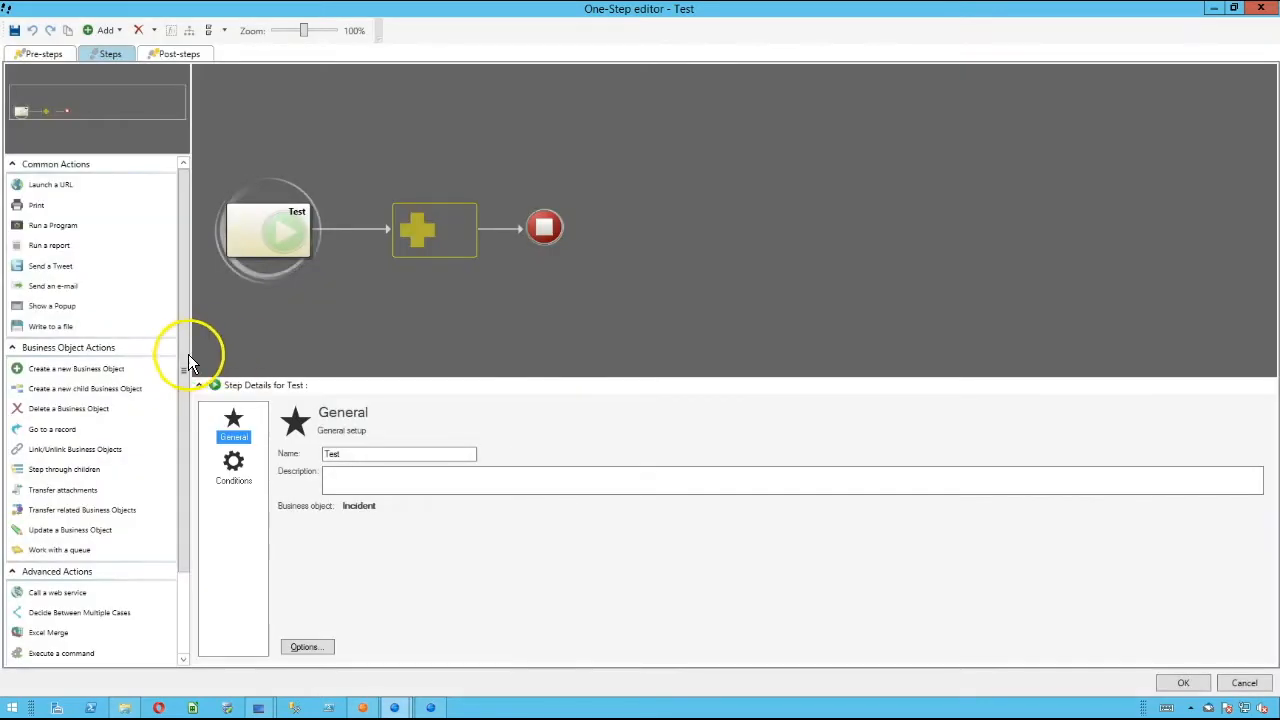
Step: Add a Step through collection action directly after the Test start step
drag(184, 294, 184, 347)
scroll(123, 493, down, 1)
scroll(123, 493, up, 1)
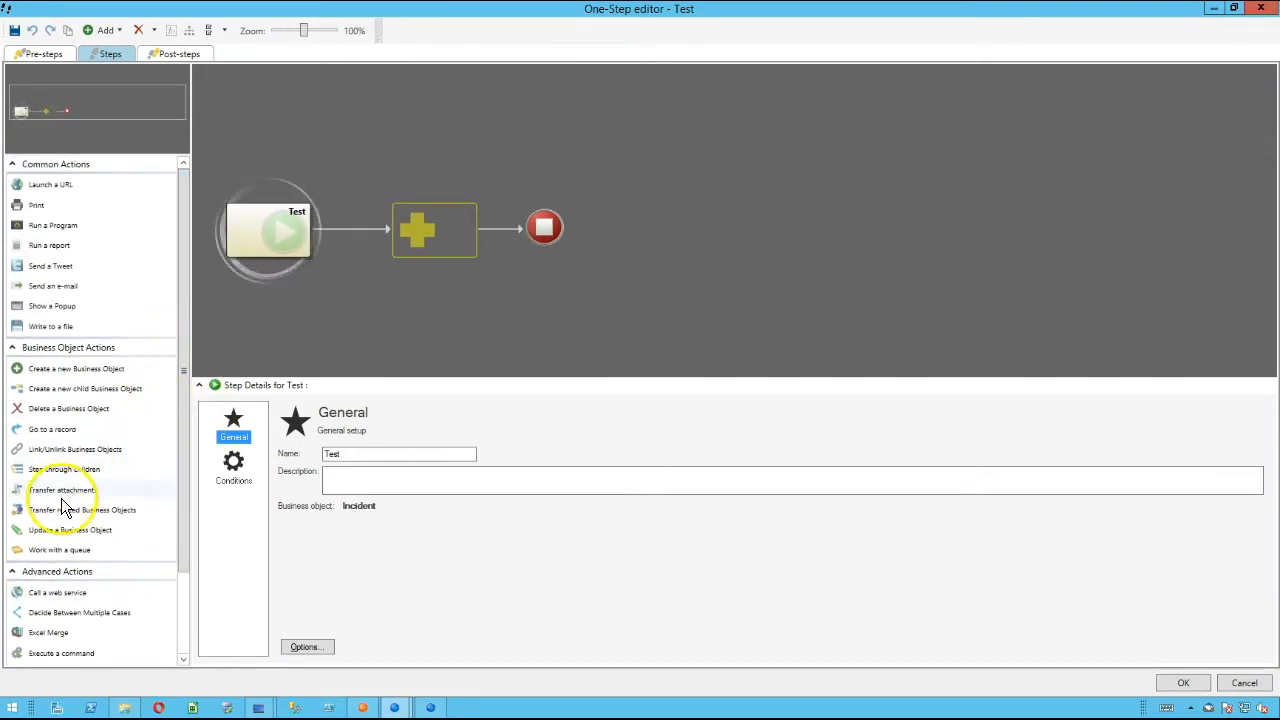
drag(183, 407, 174, 521)
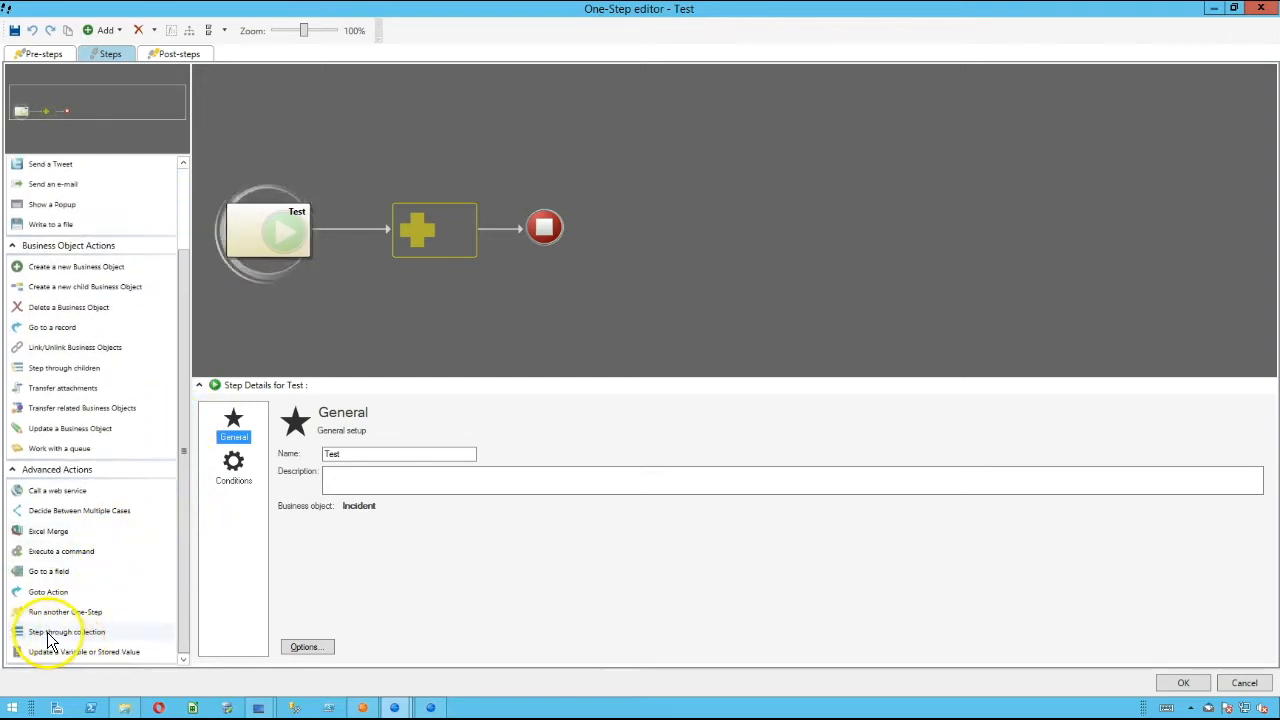
drag(38, 638, 398, 253)
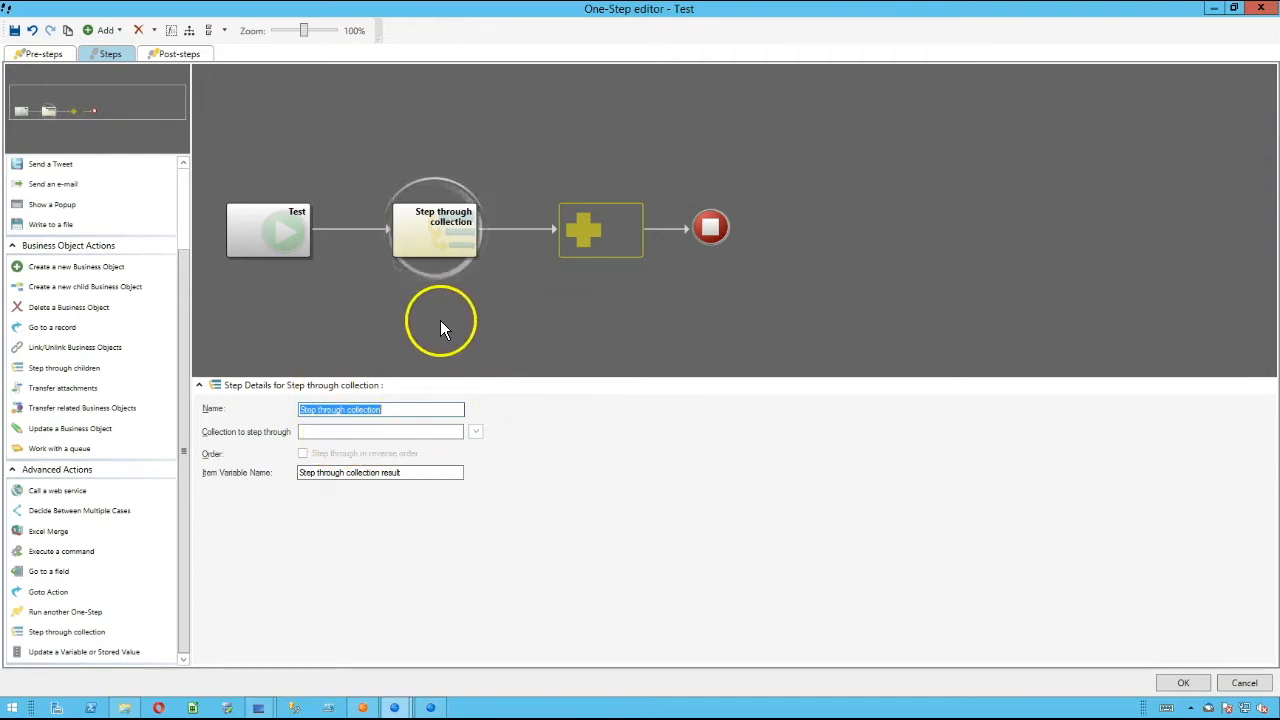
click(325, 430)
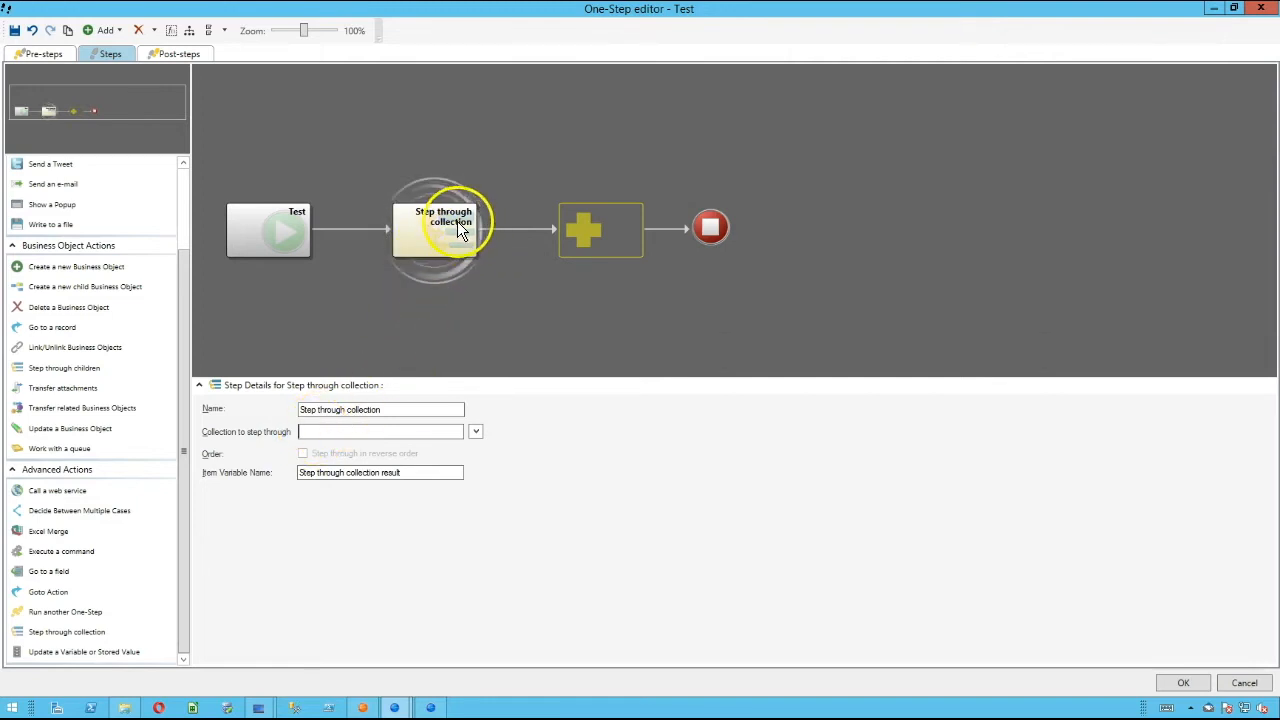
click(363, 436)
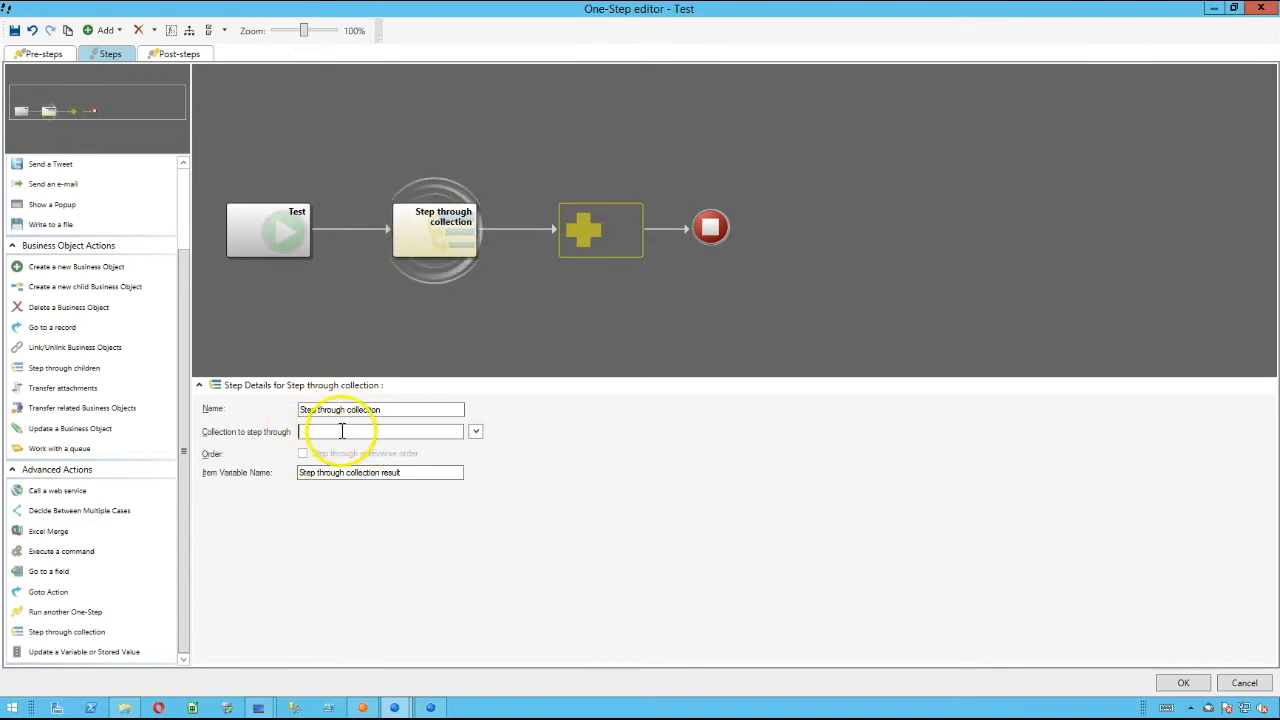
Step: Switch to Notepad++, decline the update, open a new blank document and make it a smaller floating window
click(13, 708)
text(notepad)
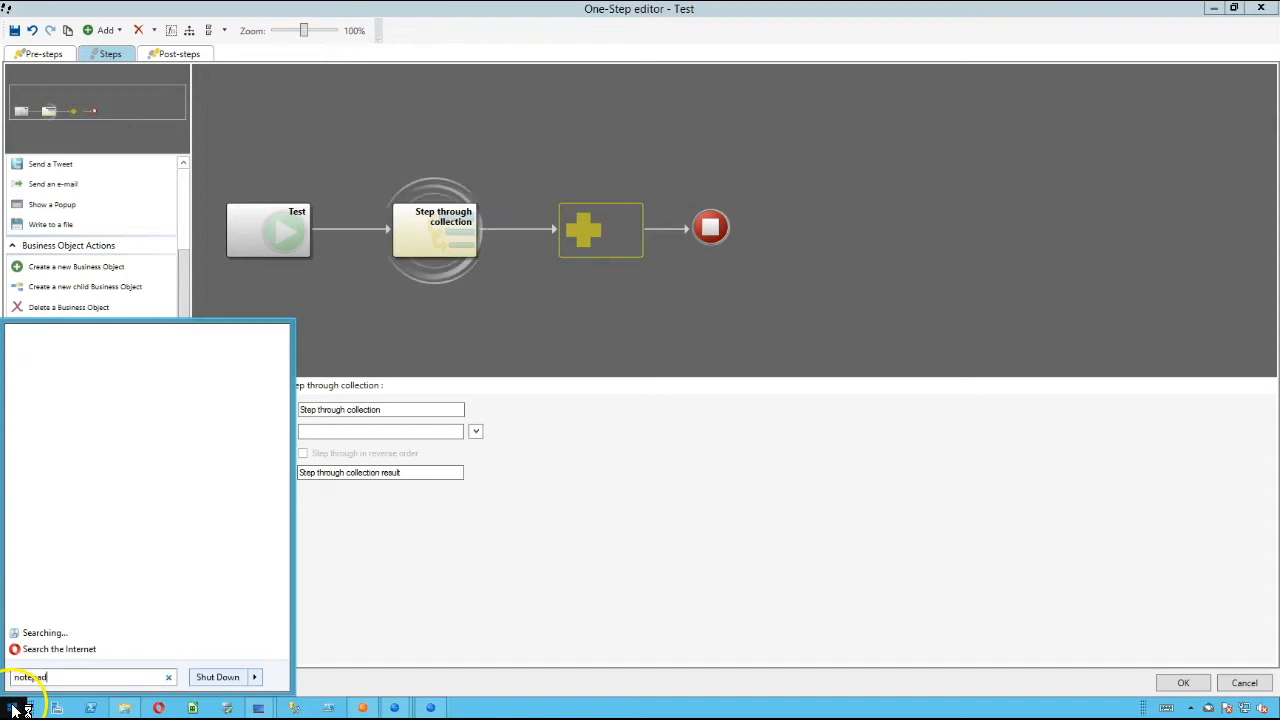
key(Return)
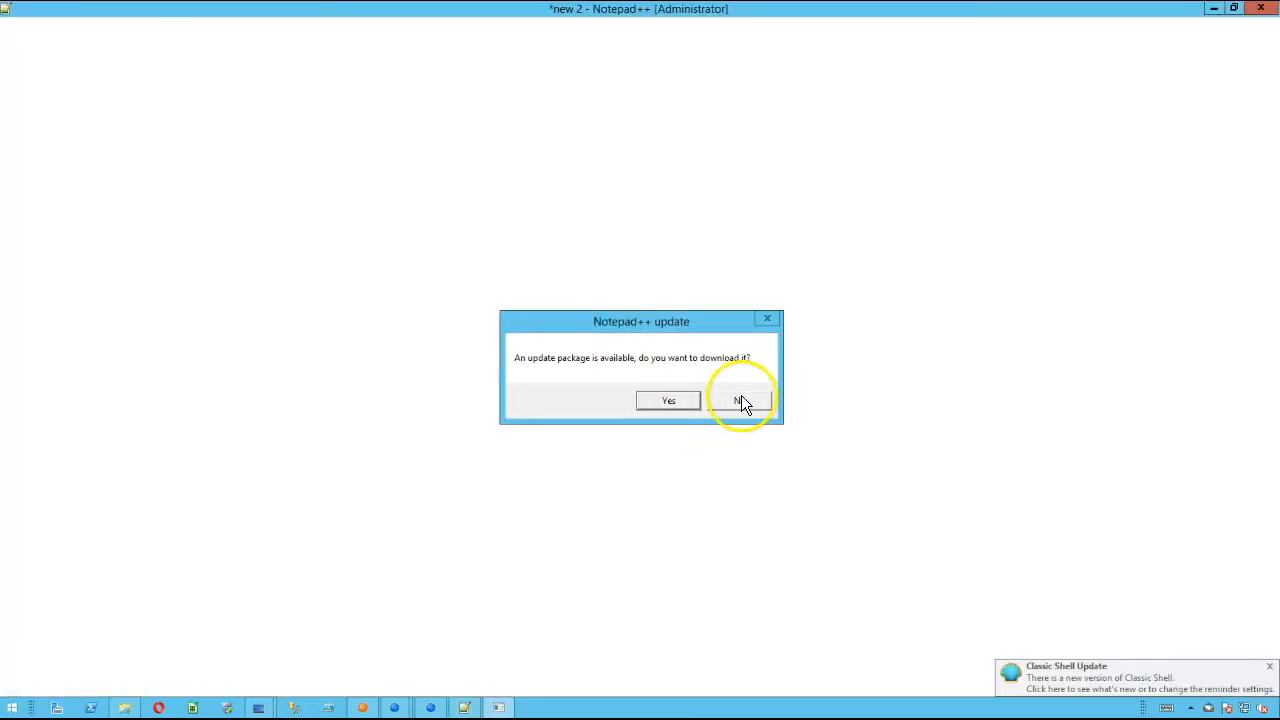
click(740, 400)
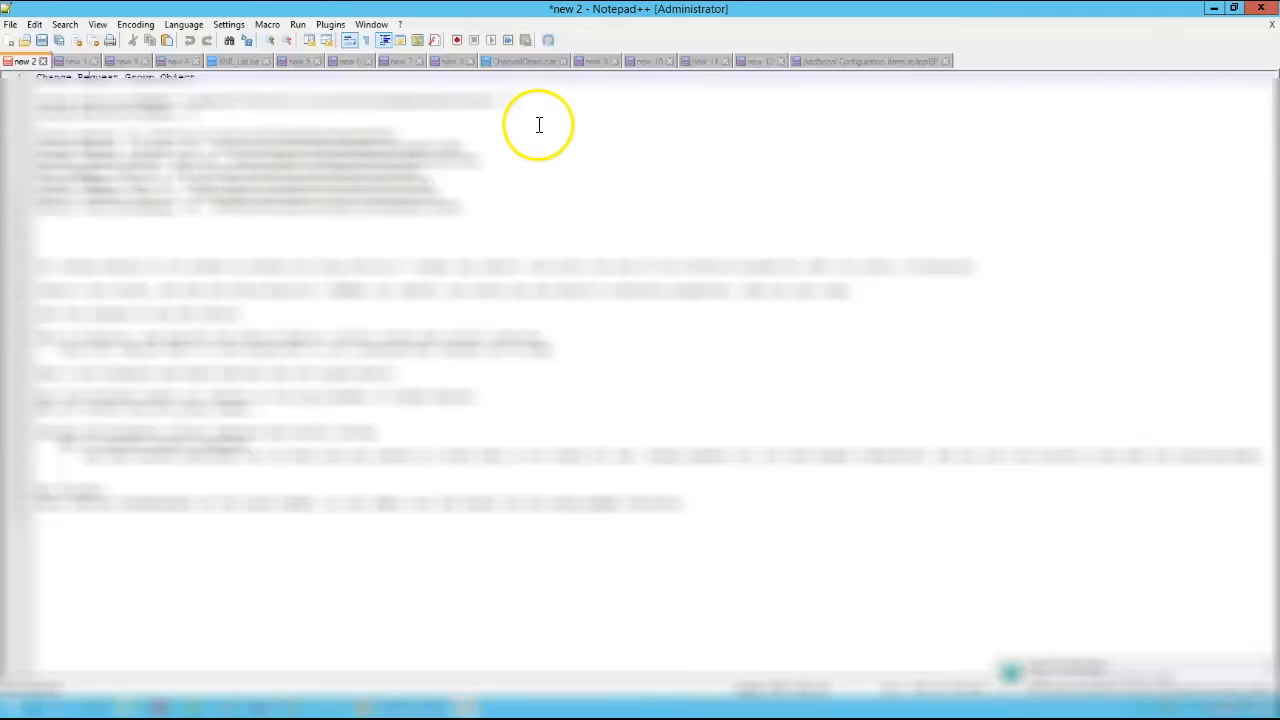
double_click(967, 62)
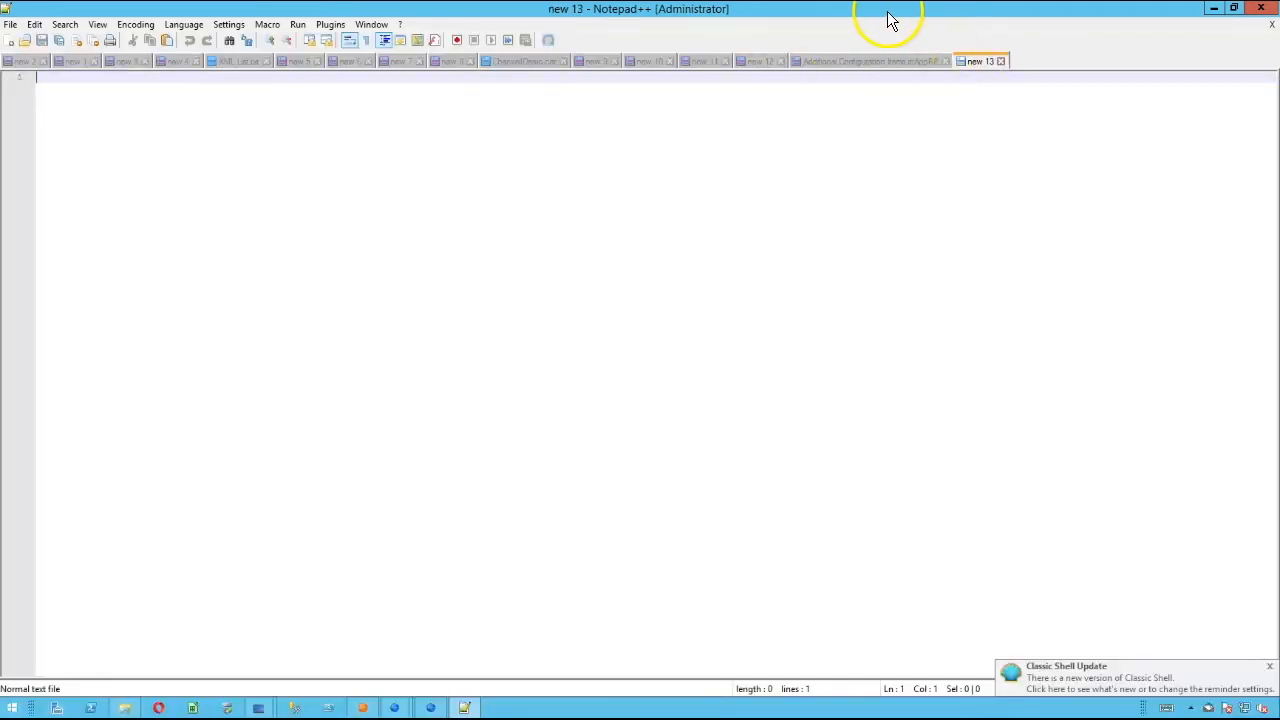
drag(981, 16, 803, 129)
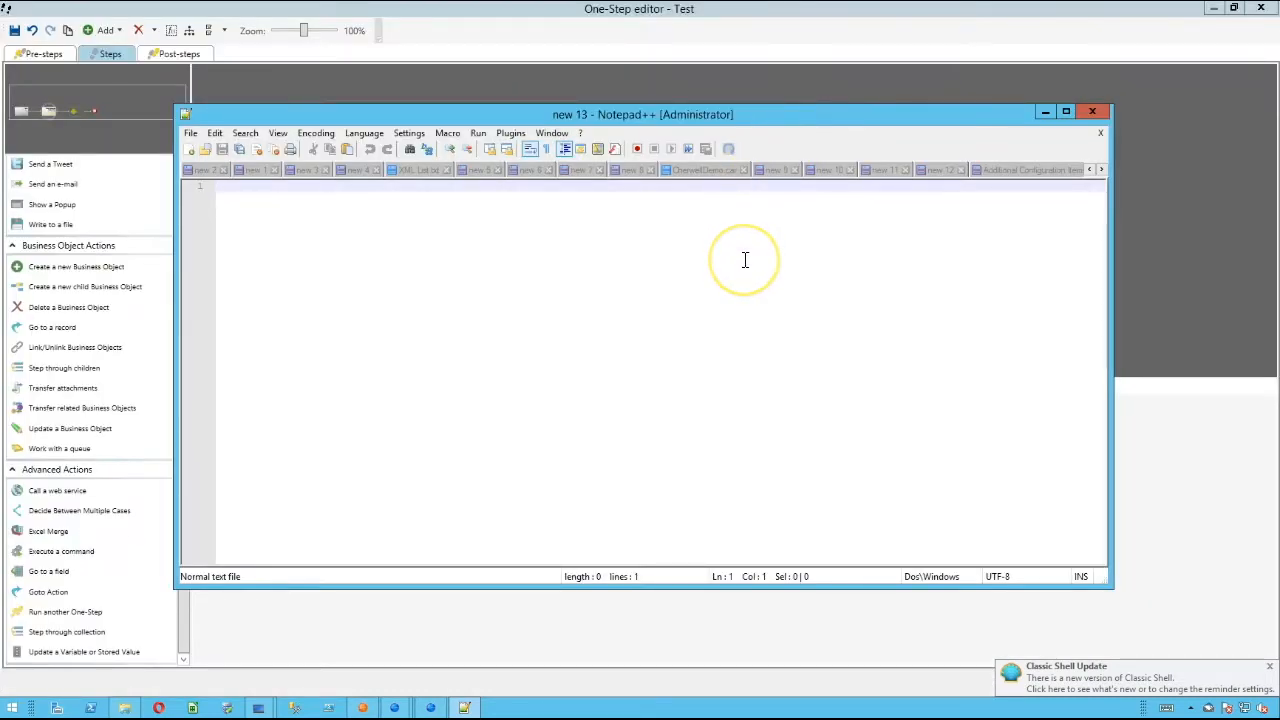
Step: Write an opening <Table> tag with an indented first line <item>Item1</item> in the blank document
text(<)
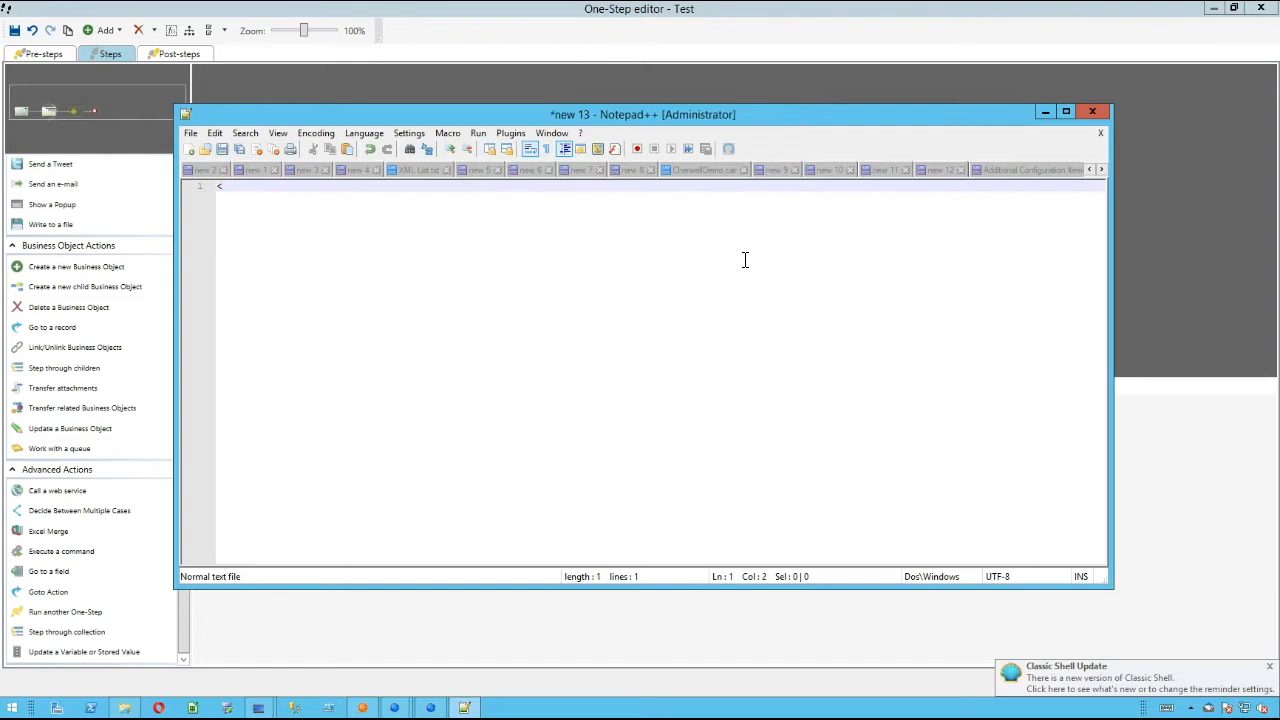
text(Table>)
key(Return)
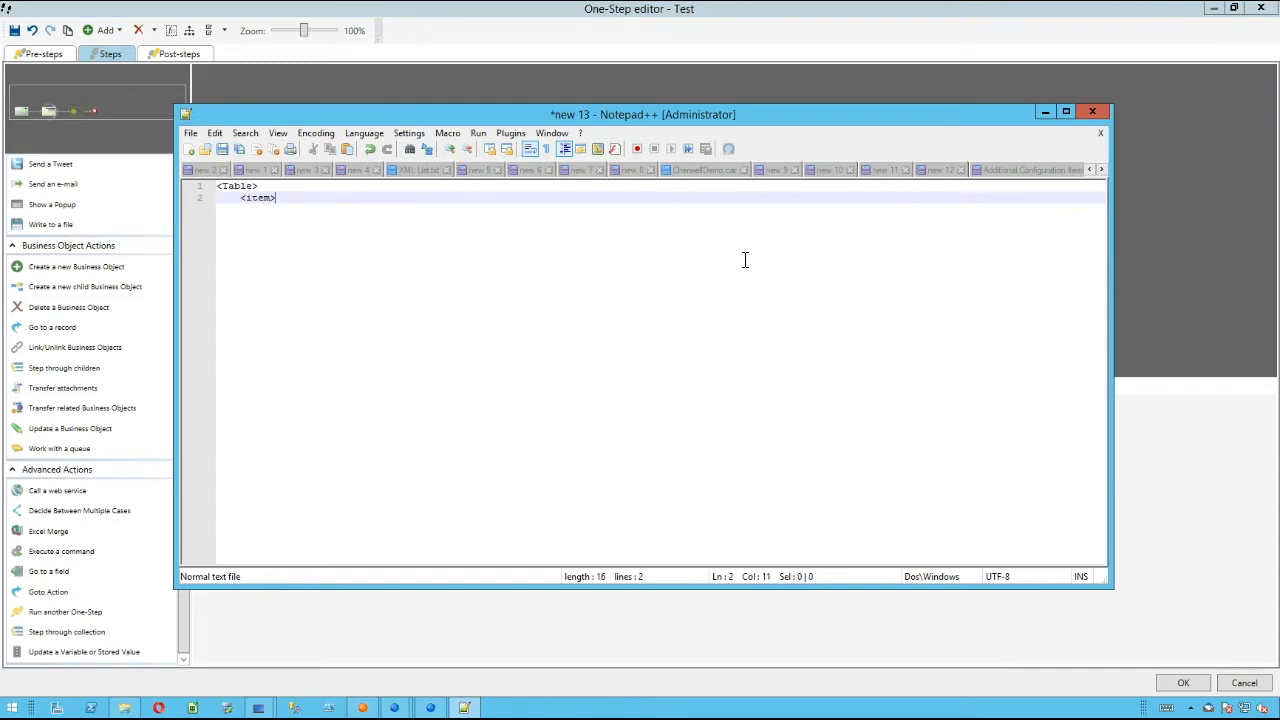
text(item>)
key(Return)
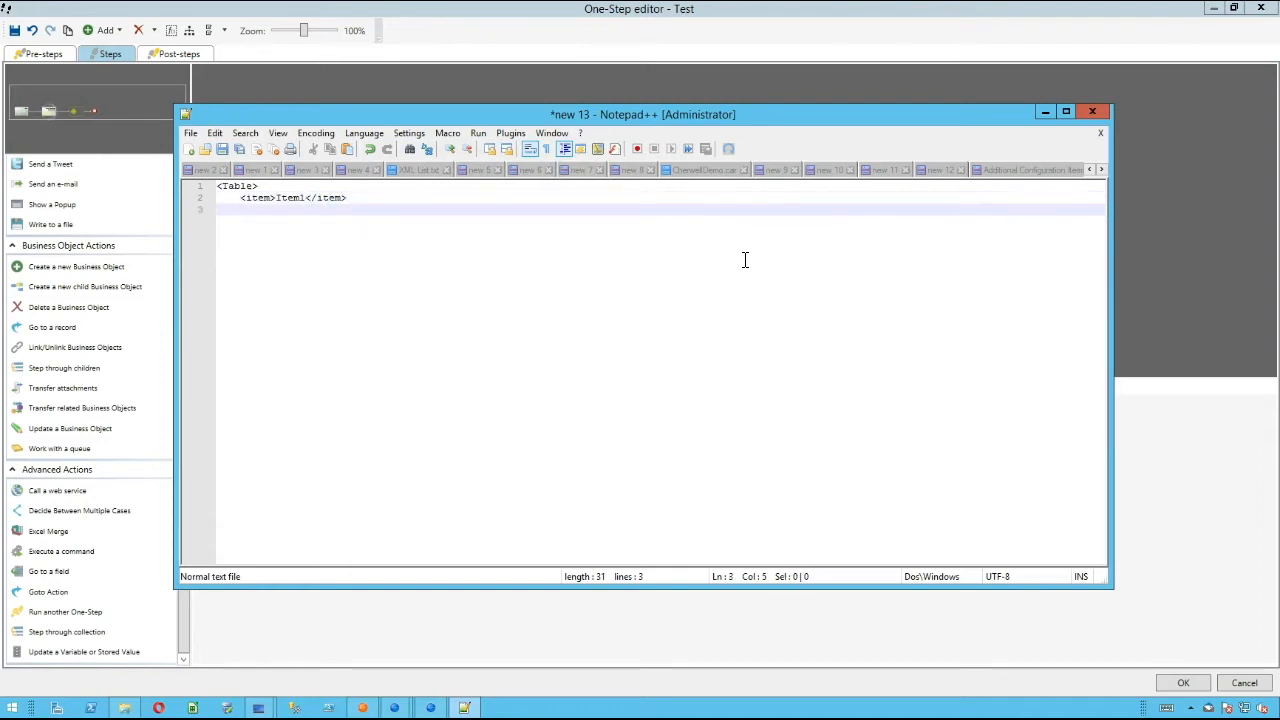
Step: Add <item>Item2</item> and <item>Item3</item> lines below the first item and close the block with </Table>
text(<item)
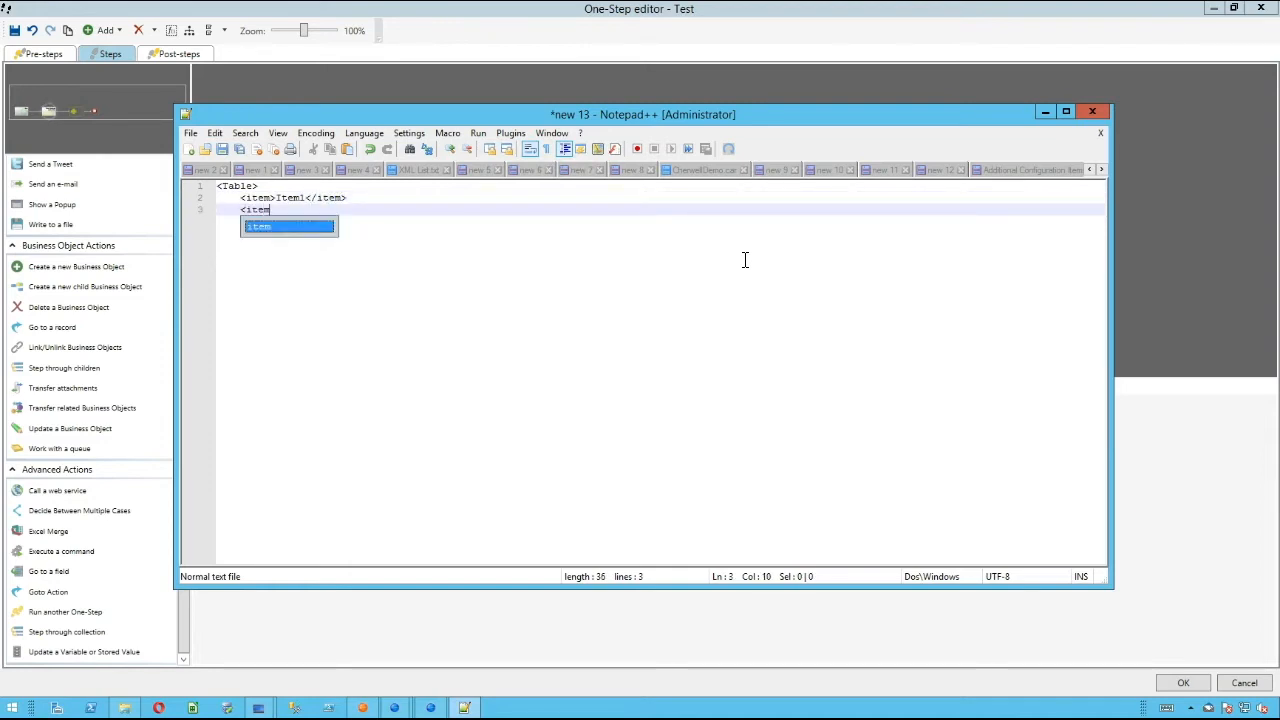
text(>Item2<)
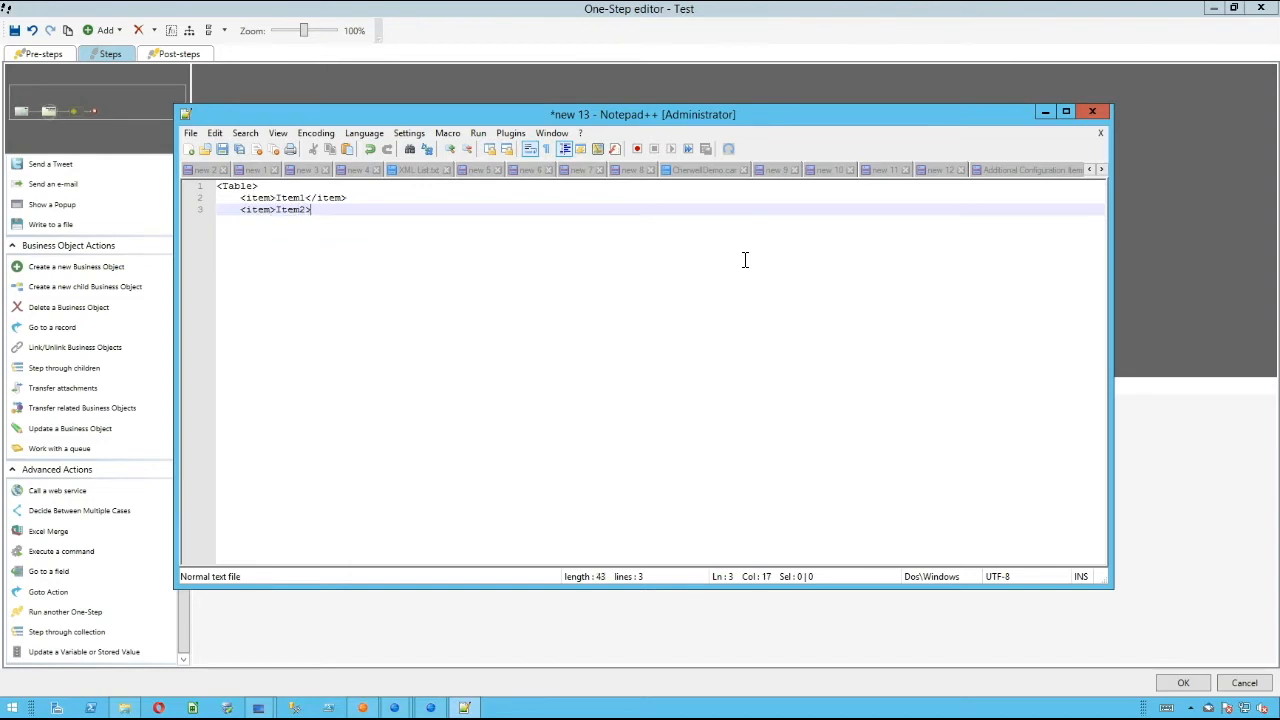
text(/item>)
key(Return)
text(<item>)
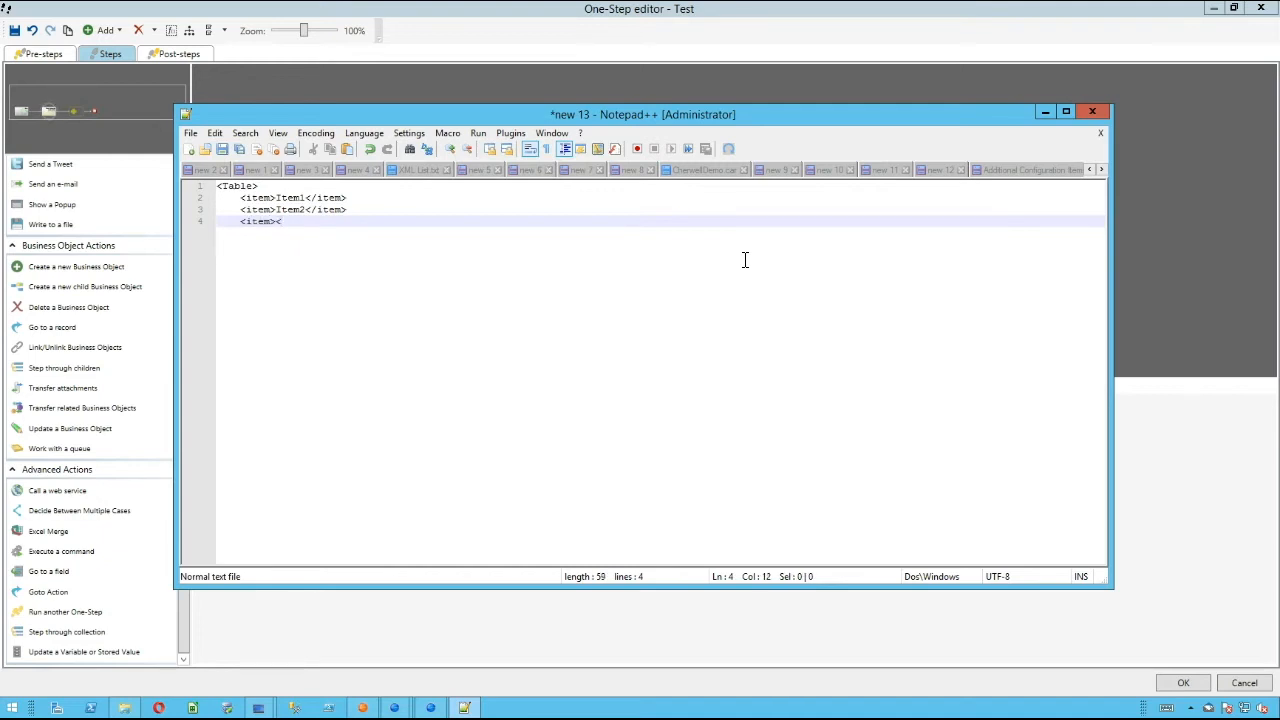
text(Item3</item>)
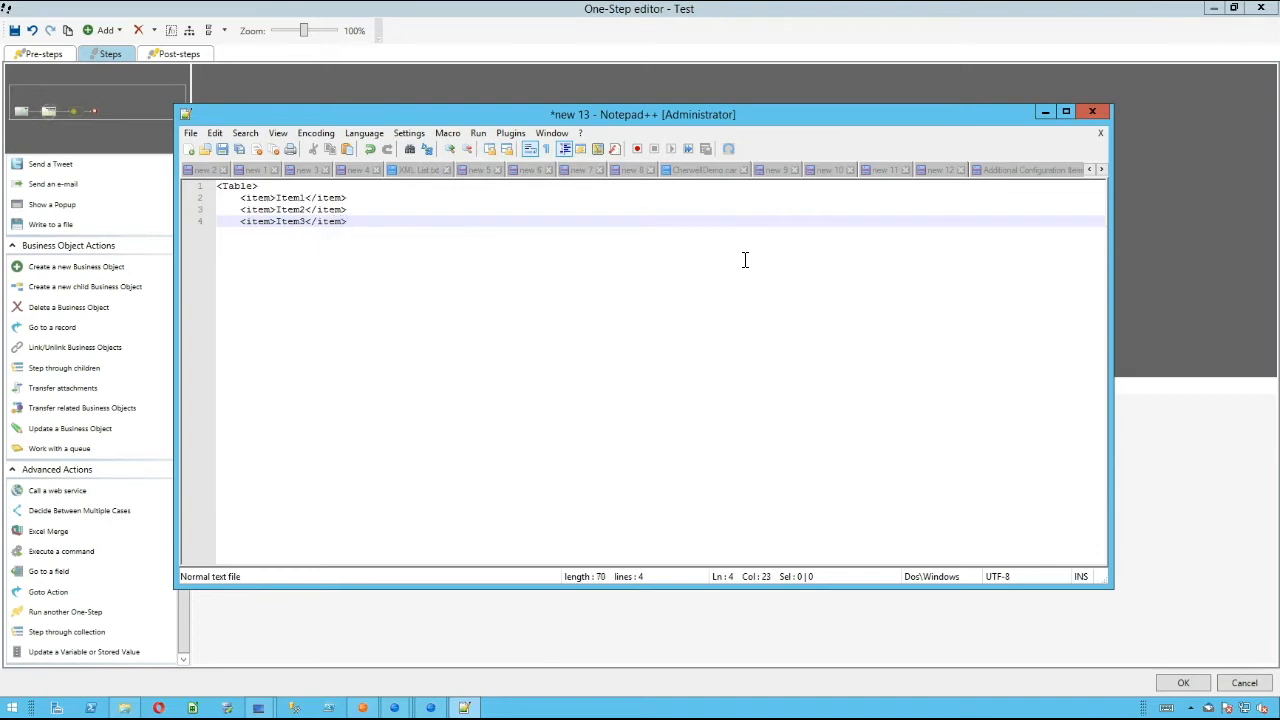
key(Return)
text(<T)
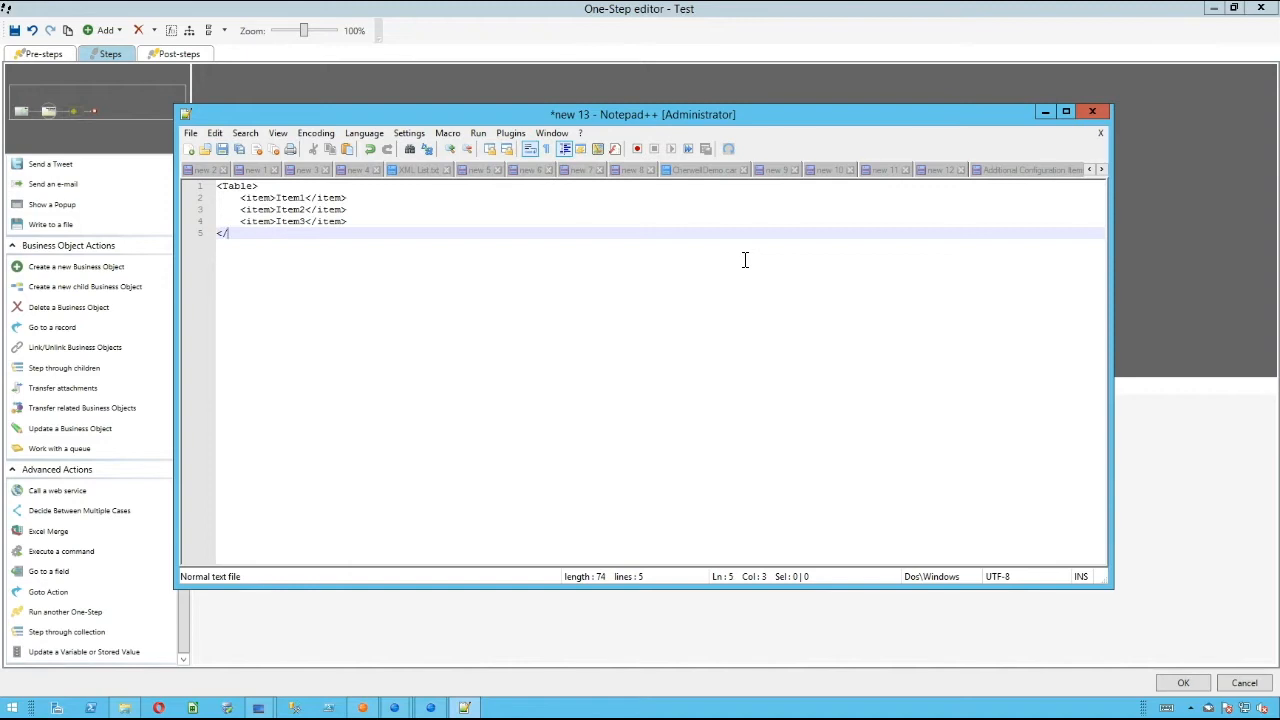
text(Table>>)
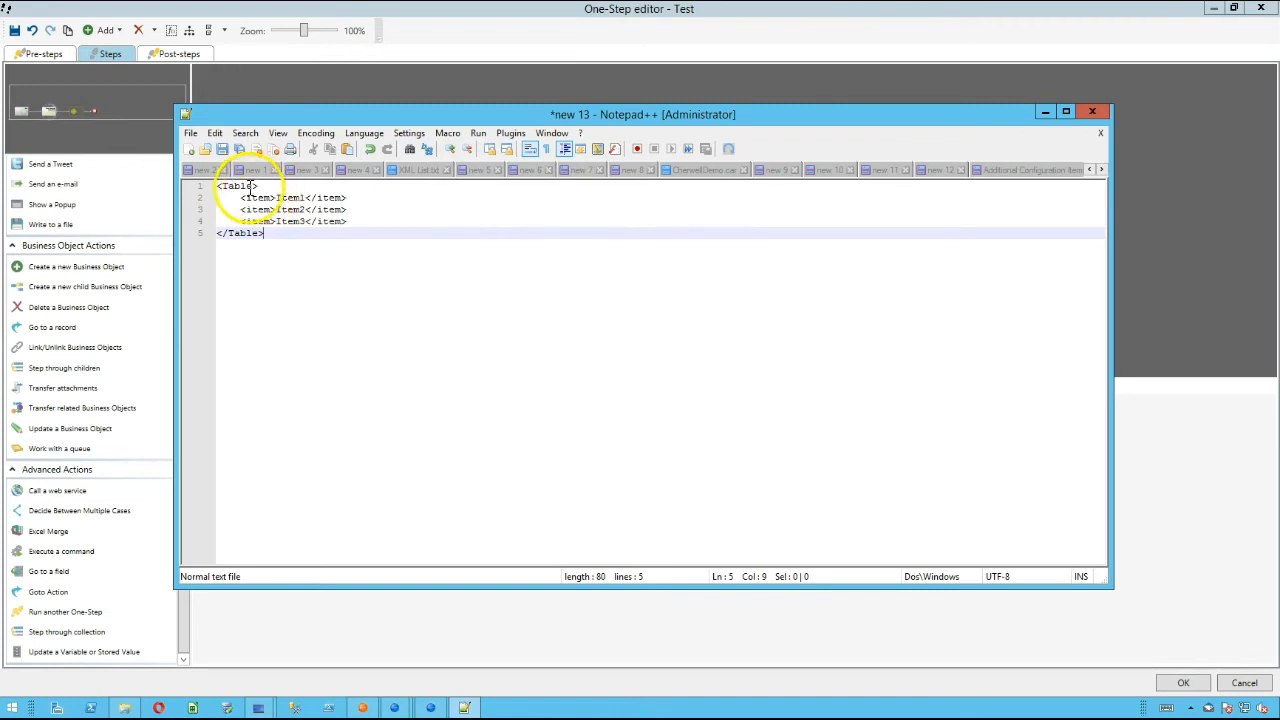
drag(216, 186, 346, 228)
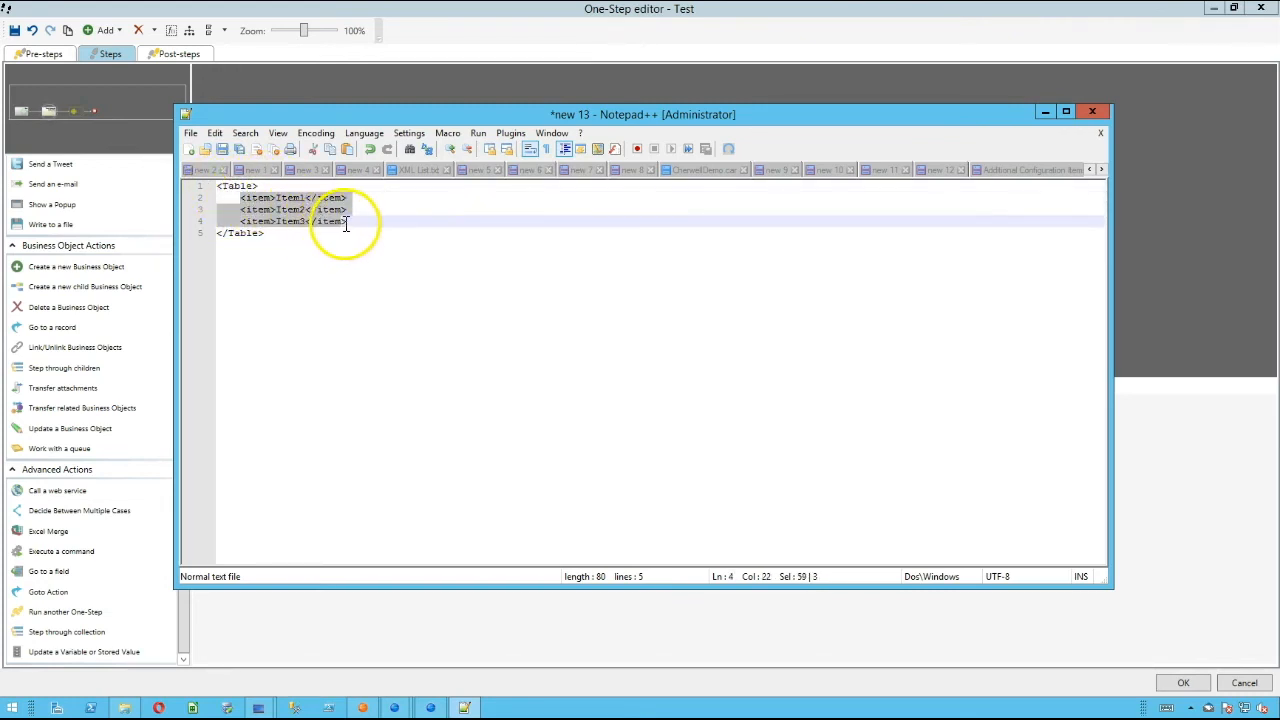
click(300, 238)
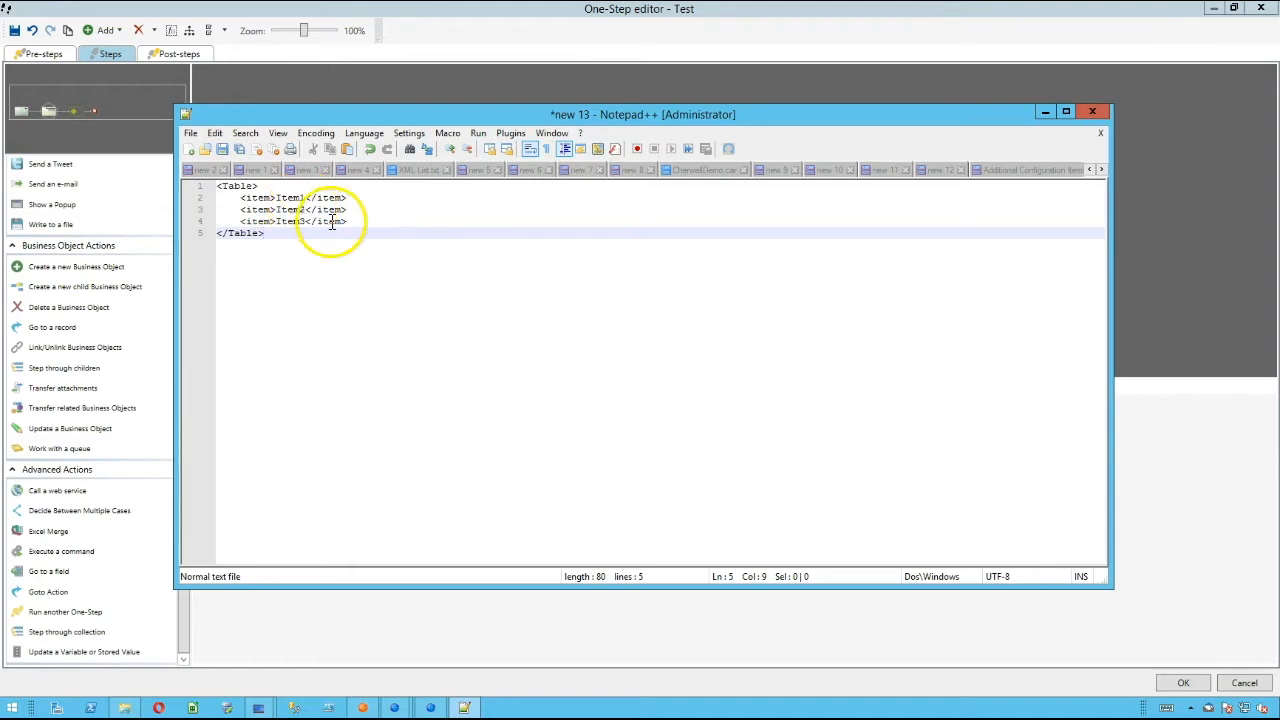
drag(300, 271, 205, 165)
click(215, 180)
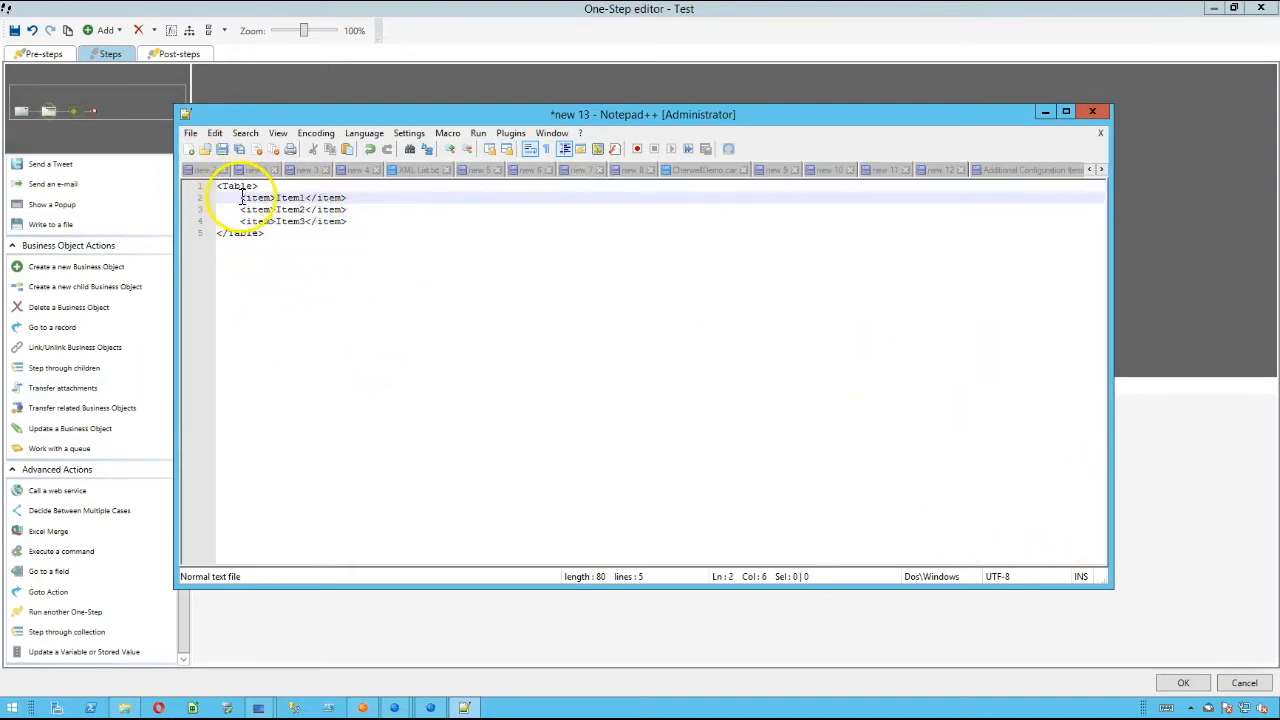
click(275, 198)
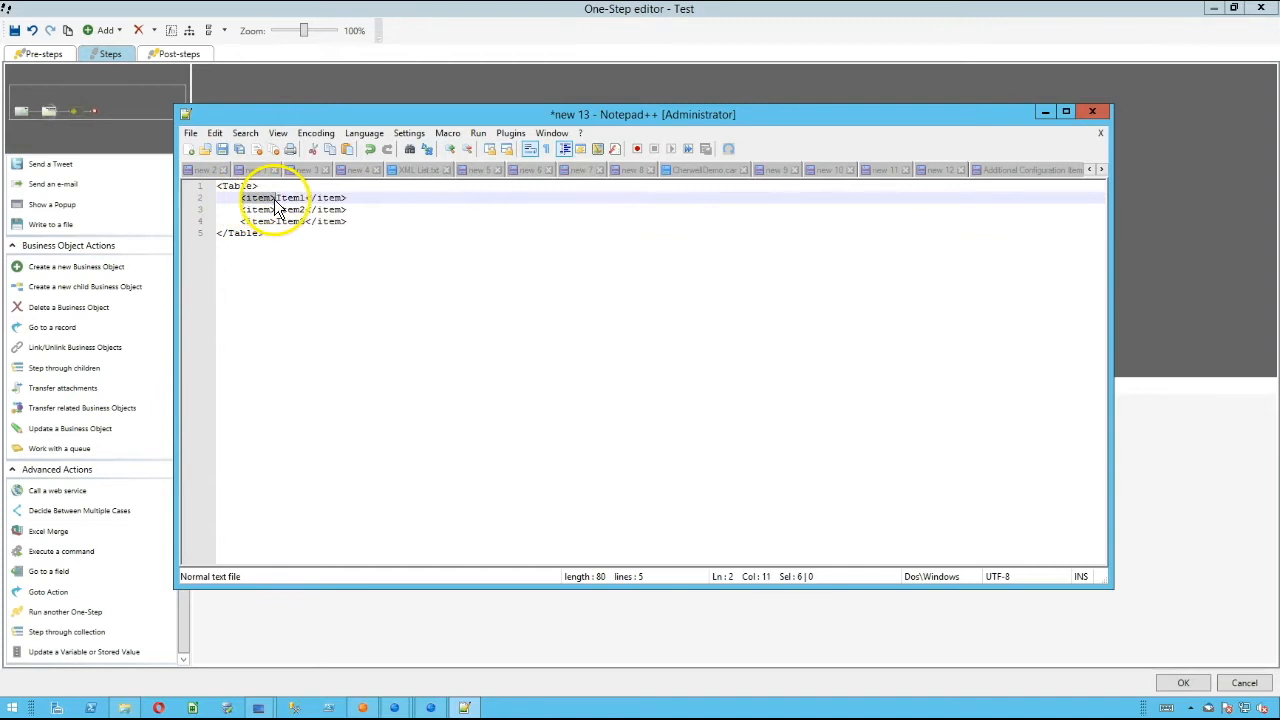
drag(277, 197, 308, 198)
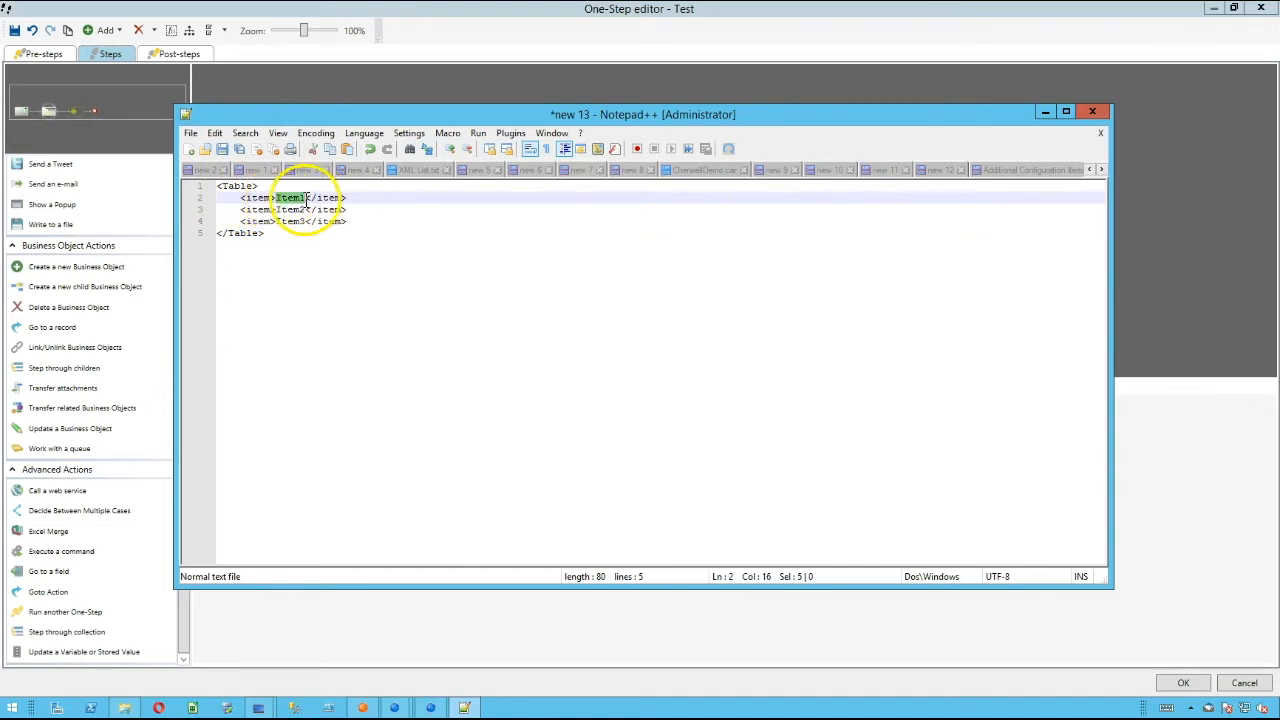
Step: Return to the One-Step editor and insert an Update a Variable or Stored Value action named Initialize XML before Step through collection
click(1199, 546)
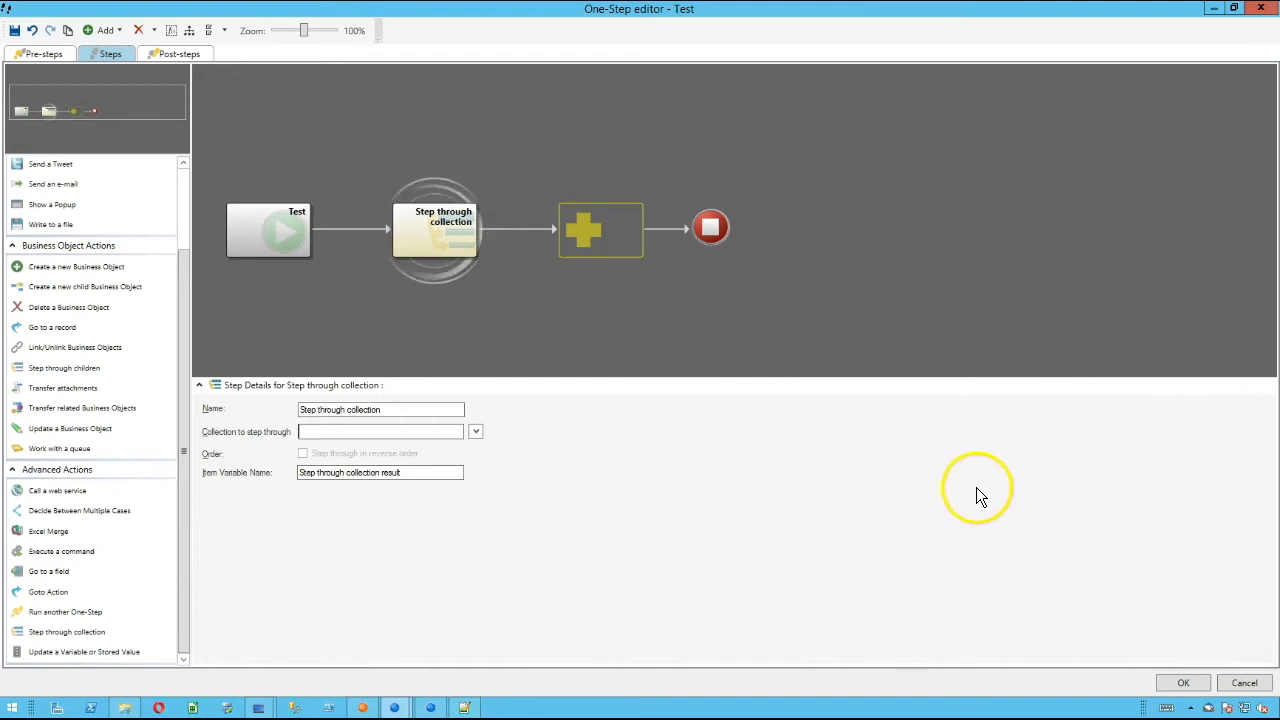
drag(350, 10, 475, 25)
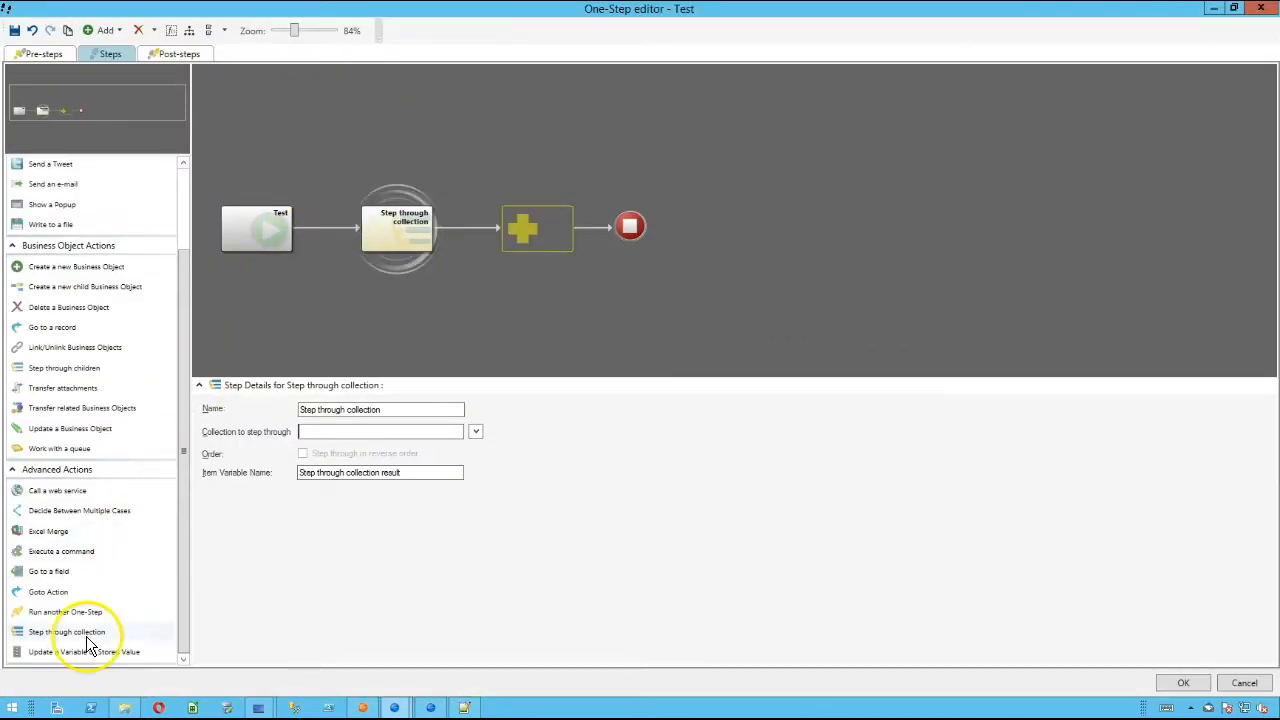
drag(84, 656, 337, 223)
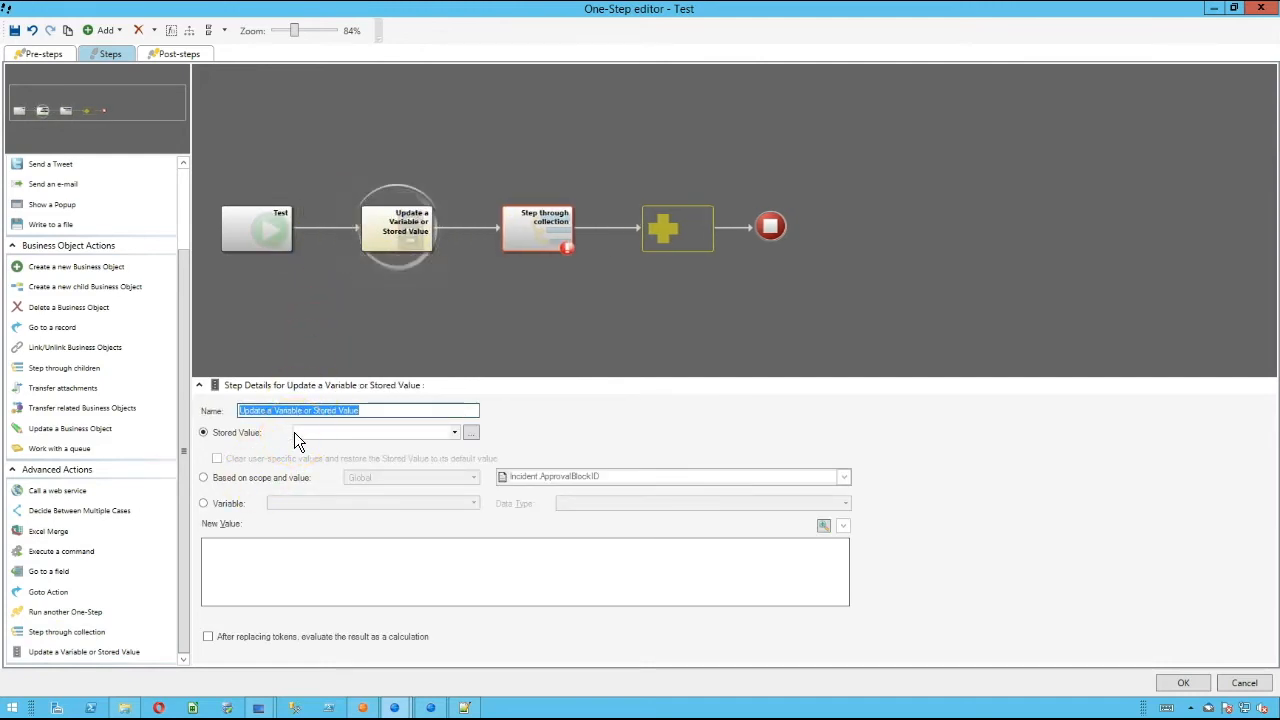
text(Initialize XML)
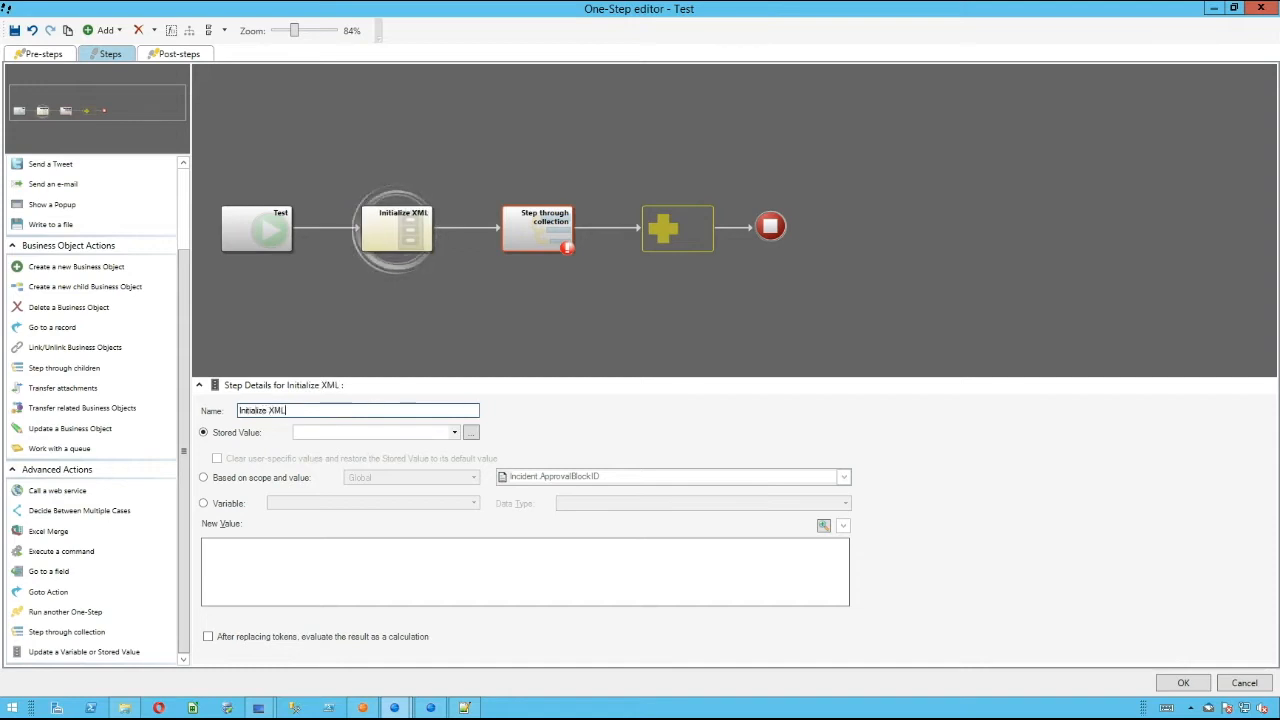
Step: Have Initialize XML update a variable named XML Data, and begin its new value with a <Table> line followed by an <item> tag
click(240, 505)
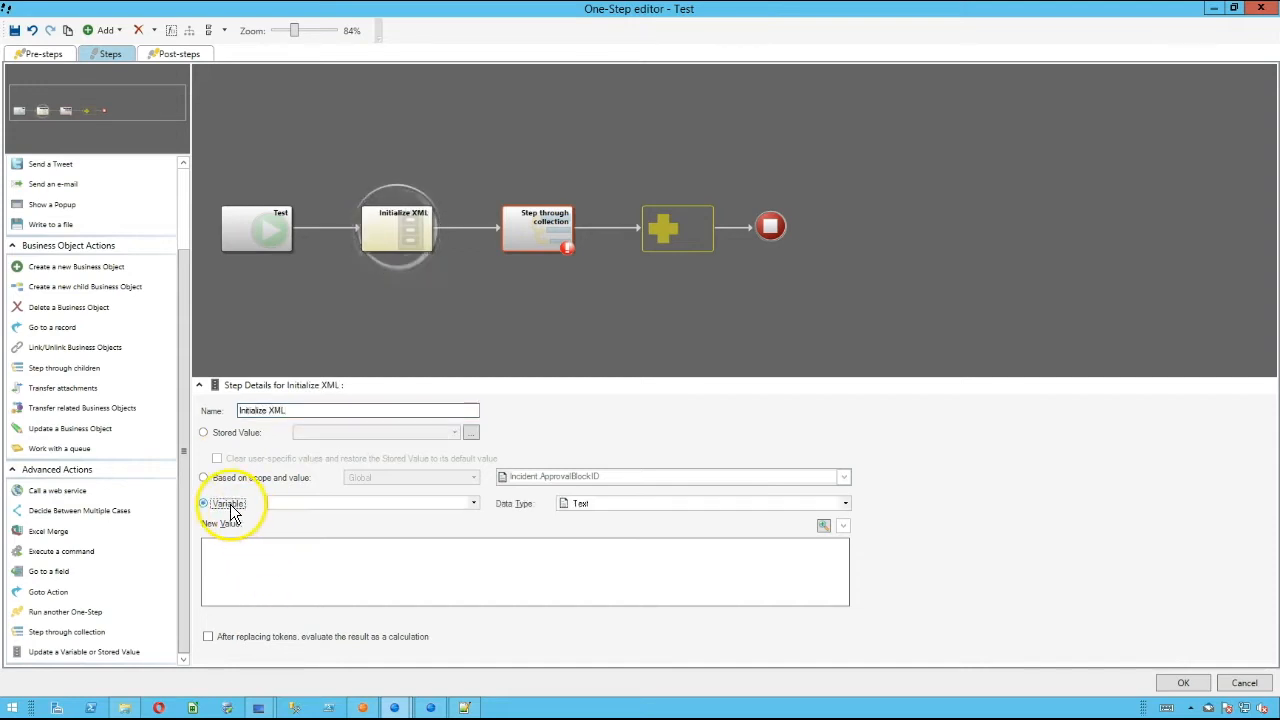
text(XML Data)
click(272, 546)
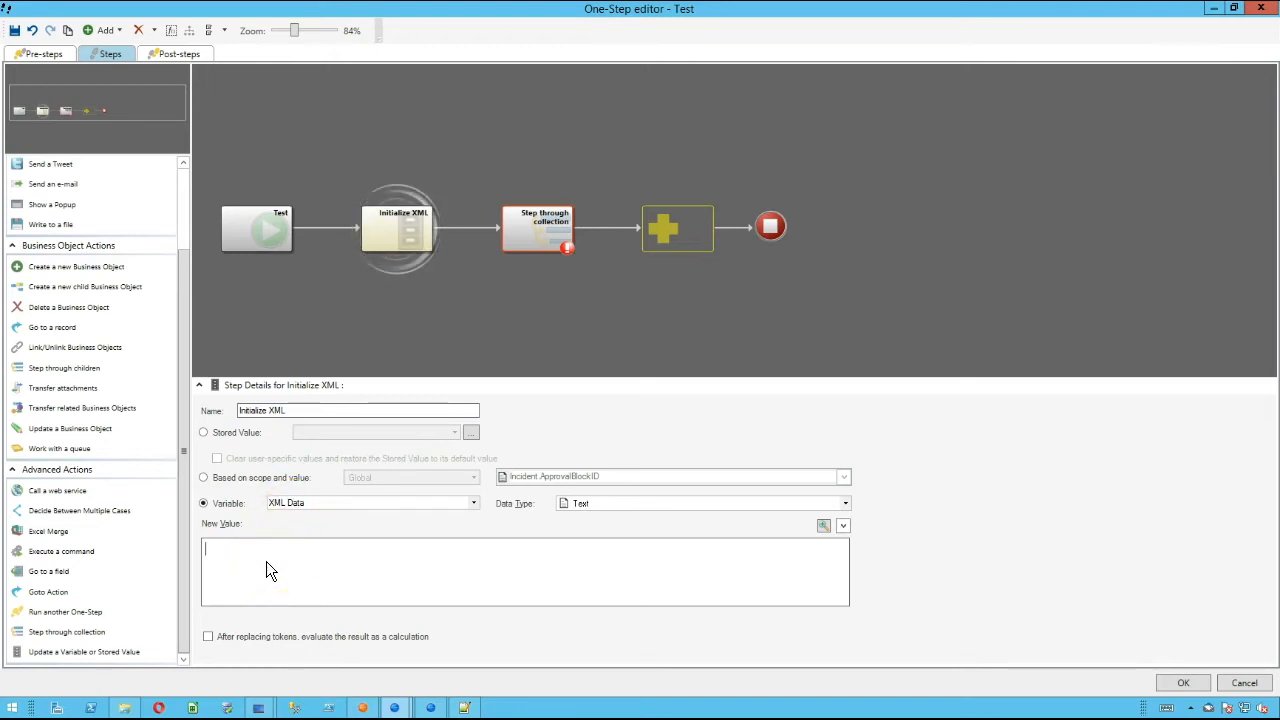
text(able>)
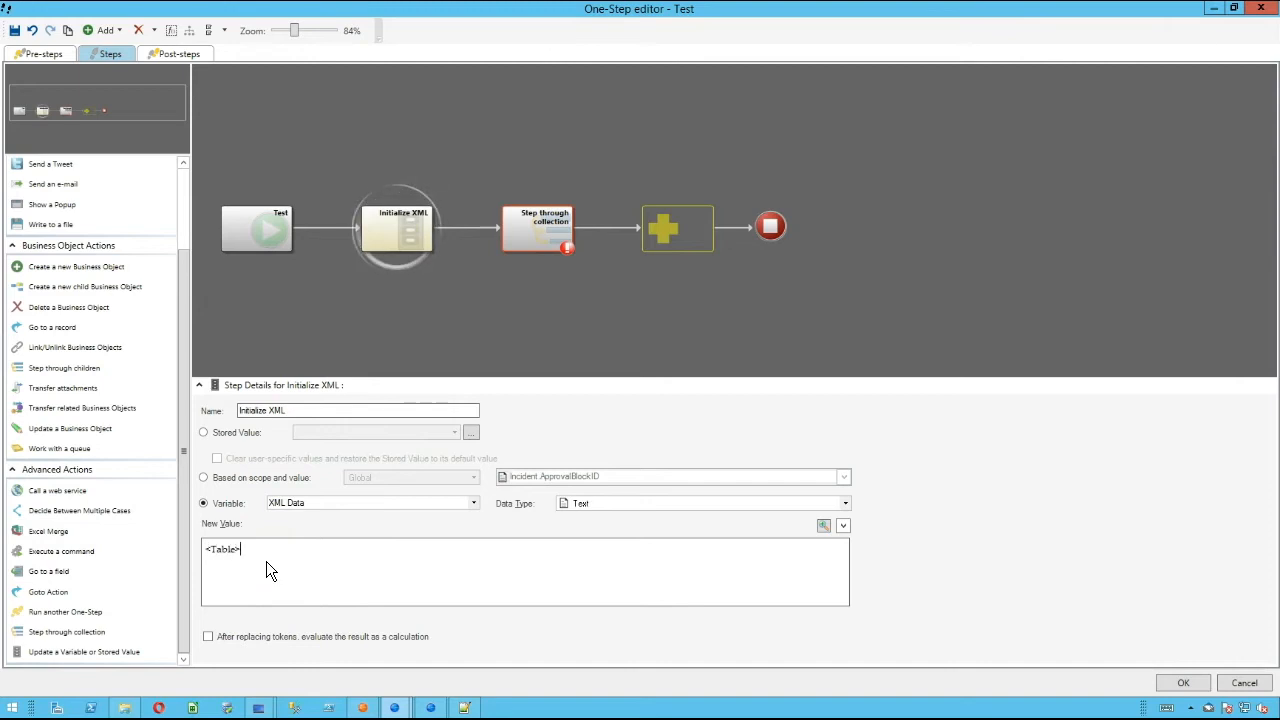
key(Return)
text(<)
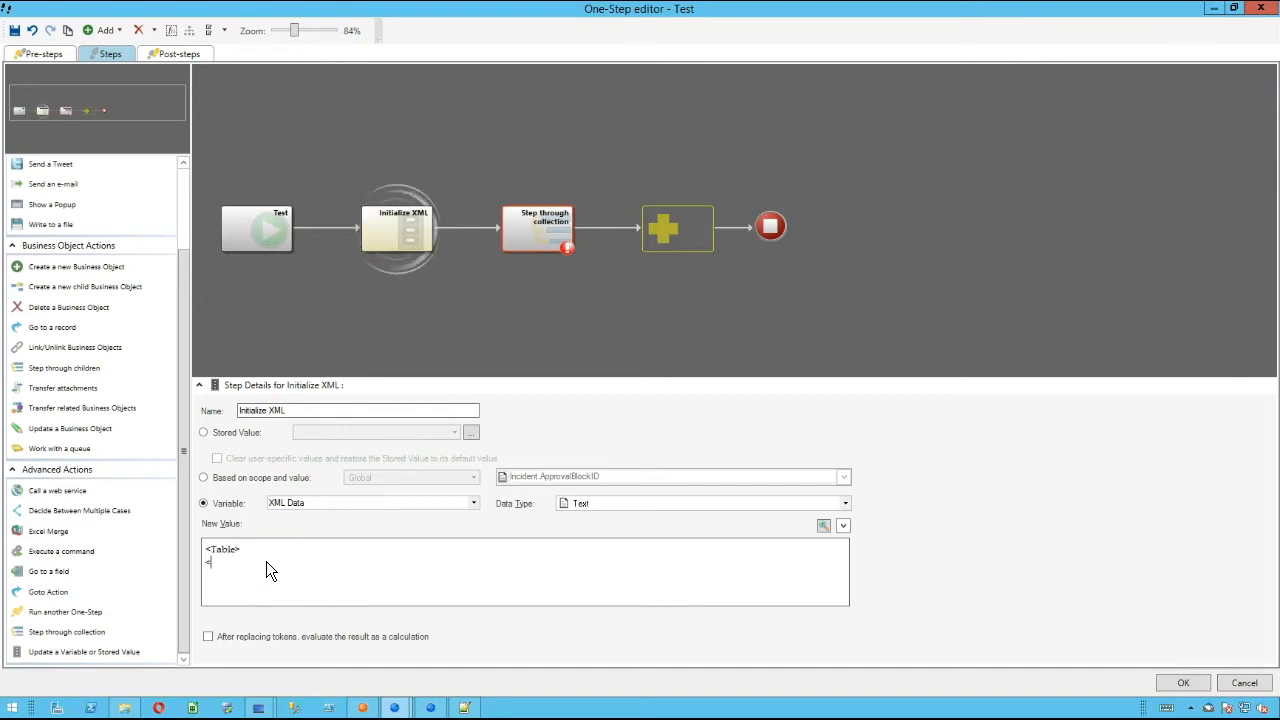
text(i)
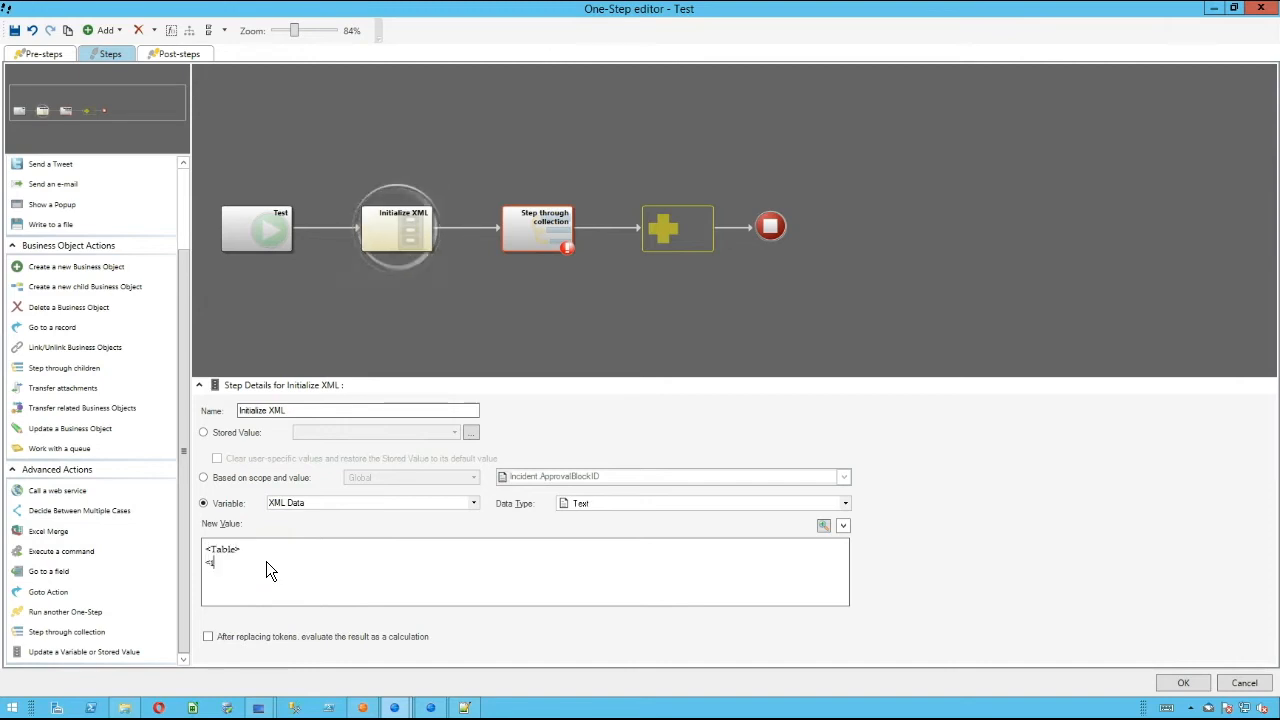
text(tem>)
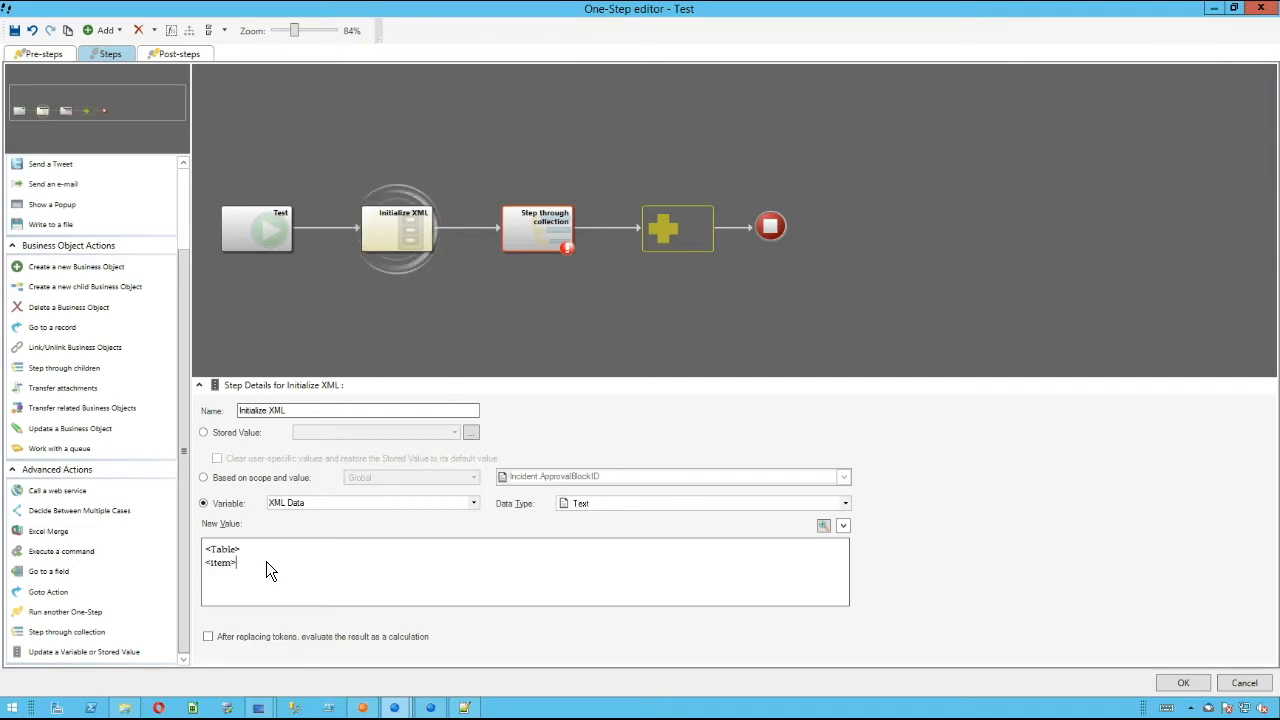
Step: Insert the Incident.Short Description field after <item>, close it with </item>, and end the value with </Table> on a new line
right_click(246, 567)
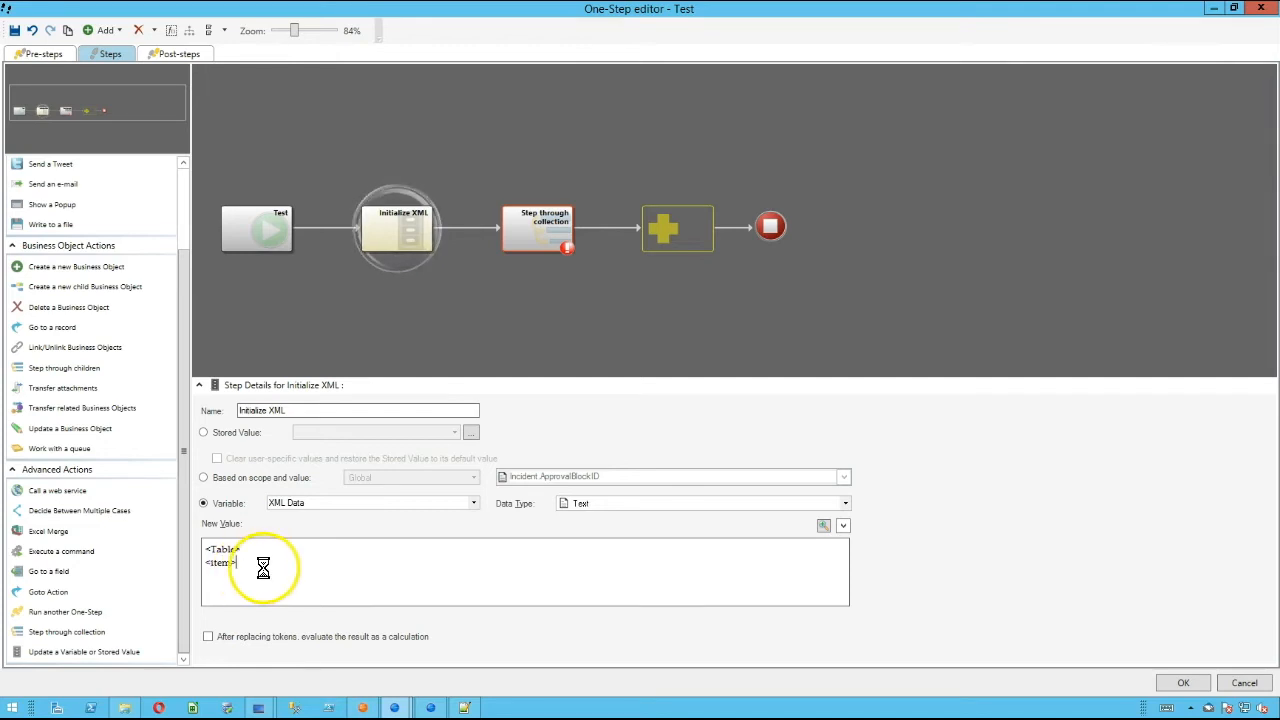
scroll(300, 400, down, 10)
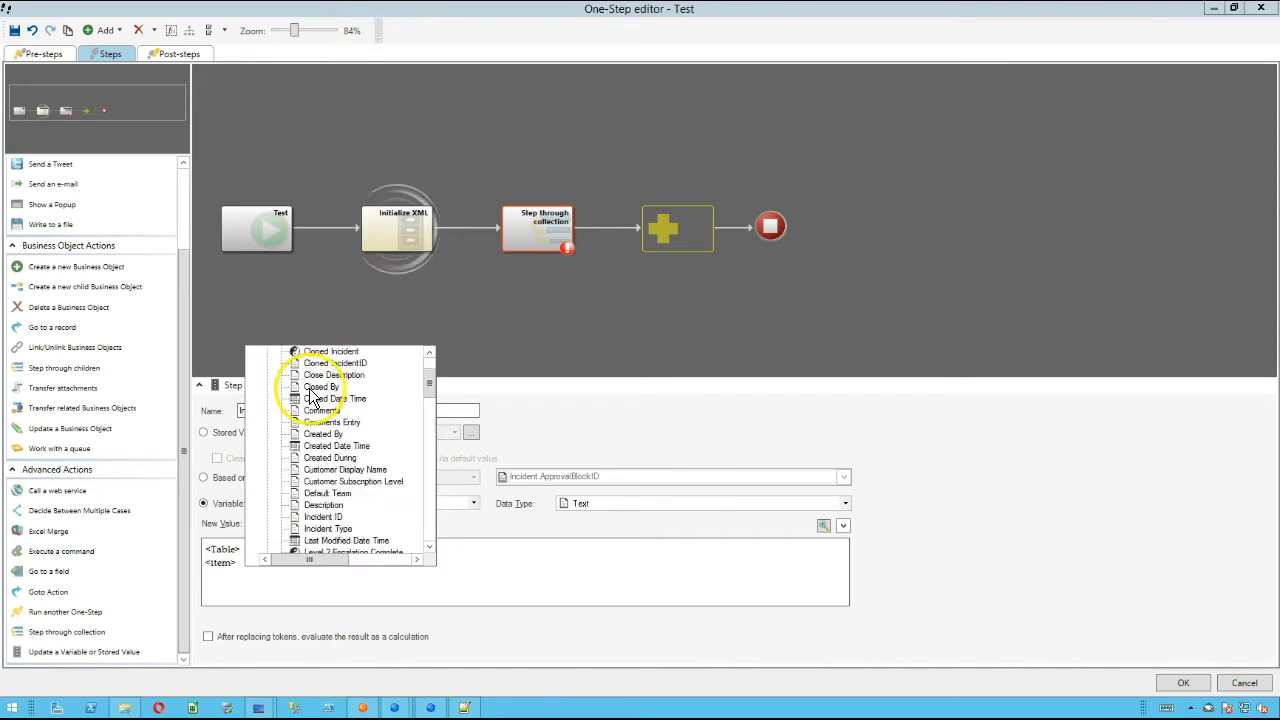
scroll(318, 402, down, 8)
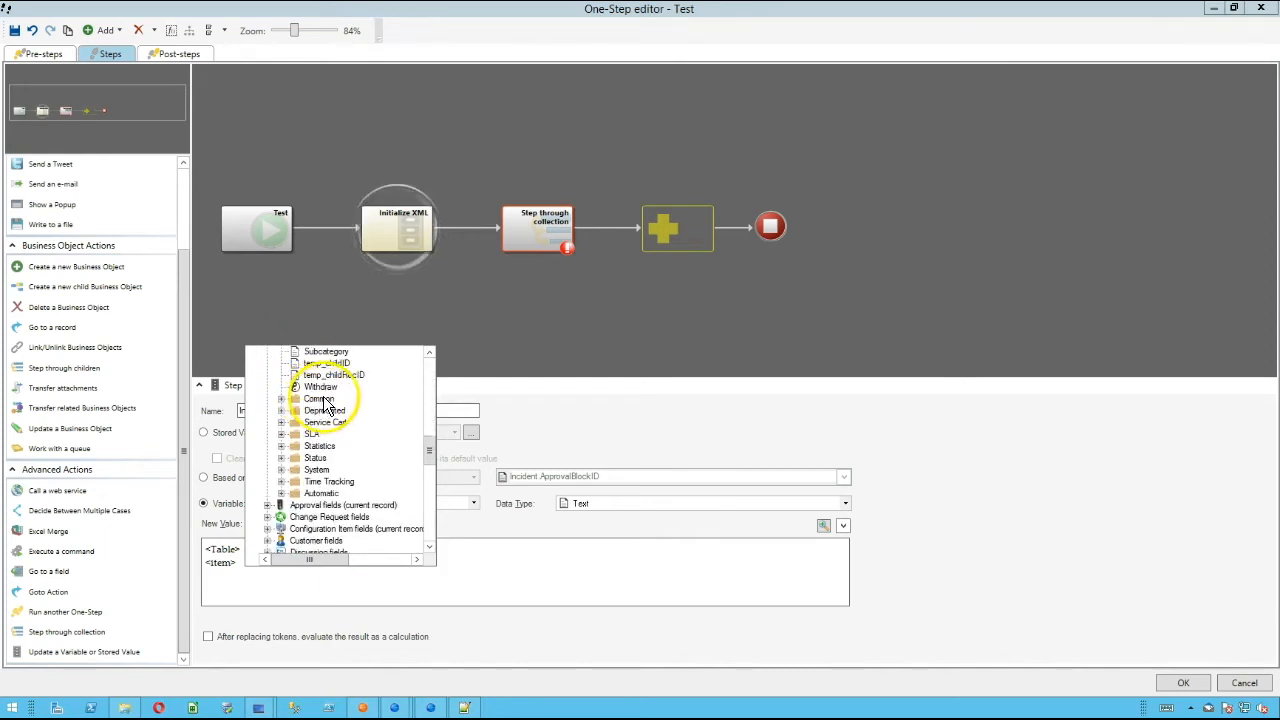
click(328, 399)
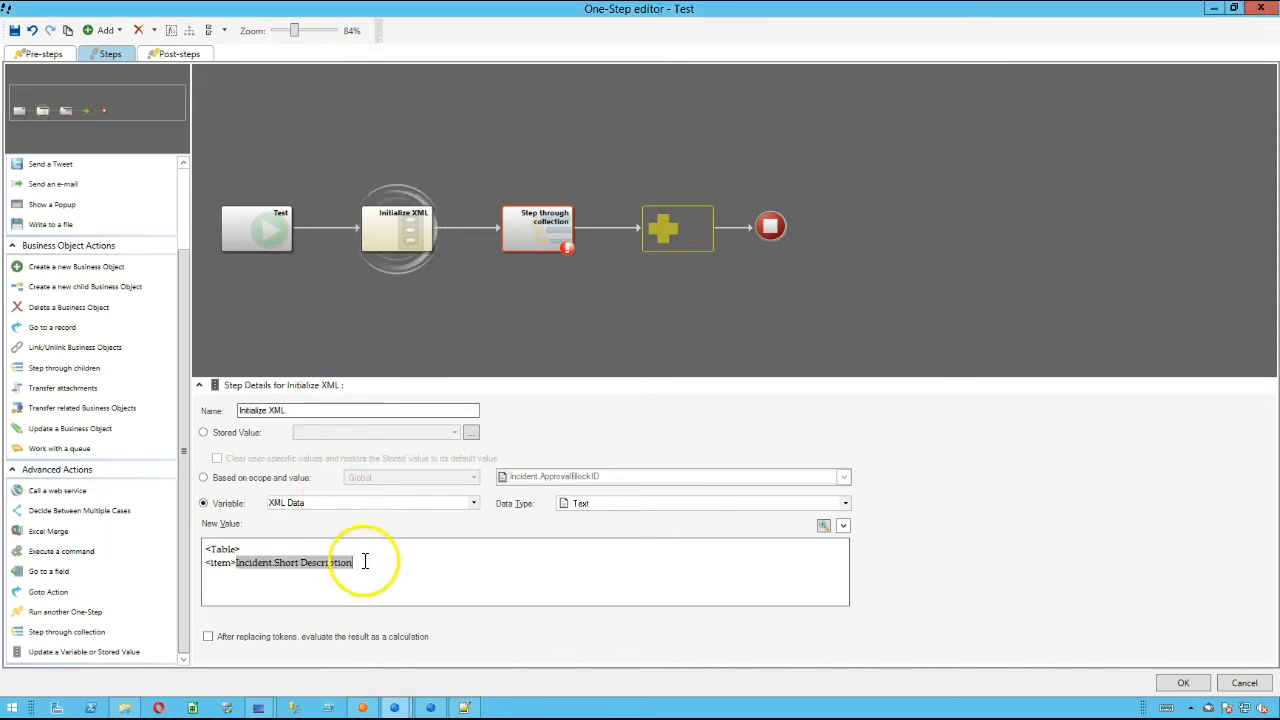
text(<)
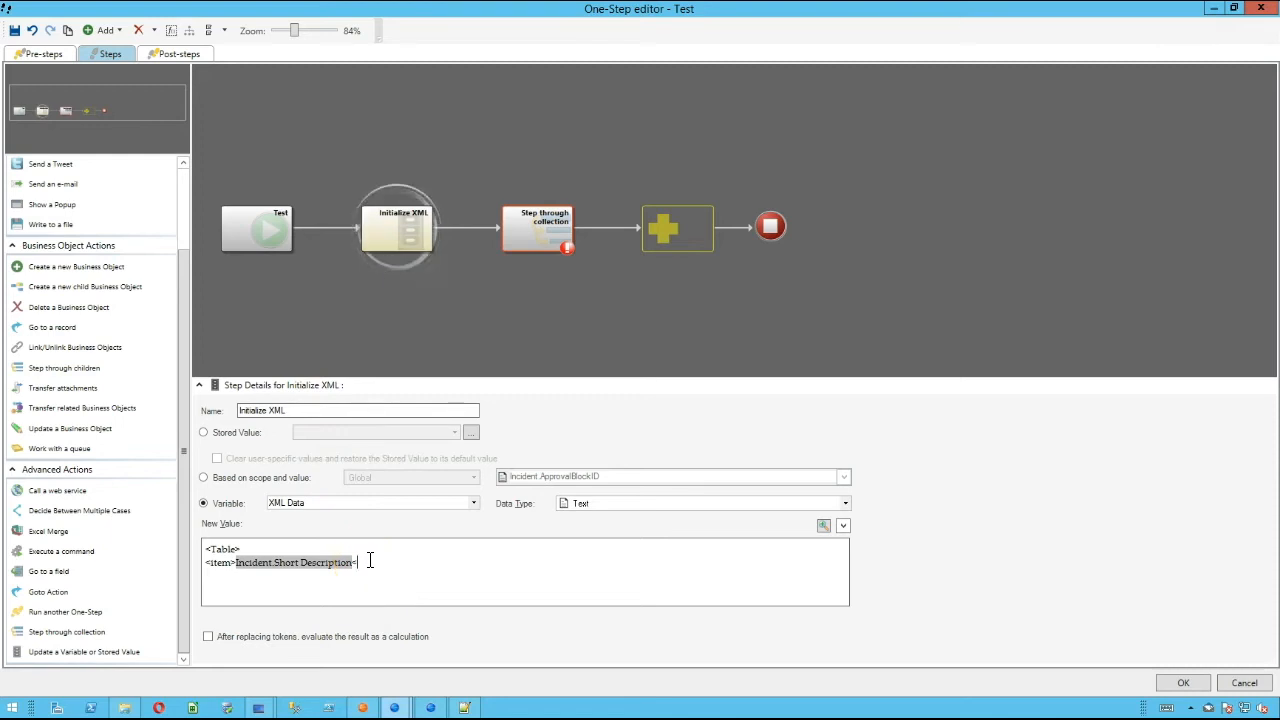
text(/item>)
key(Return)
text(</Table>)
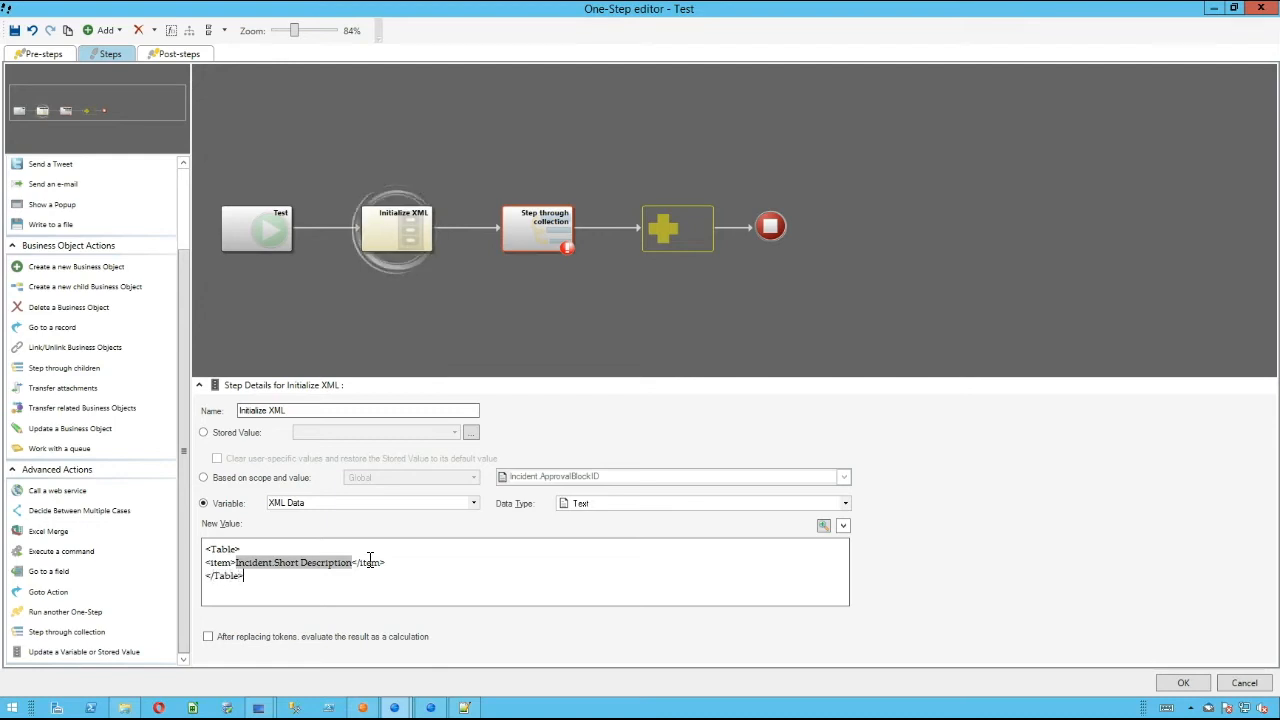
Step: Apply a Replace modifier to the Incident.Short Description token that replaces each comma with </item><item>
double_click(293, 565)
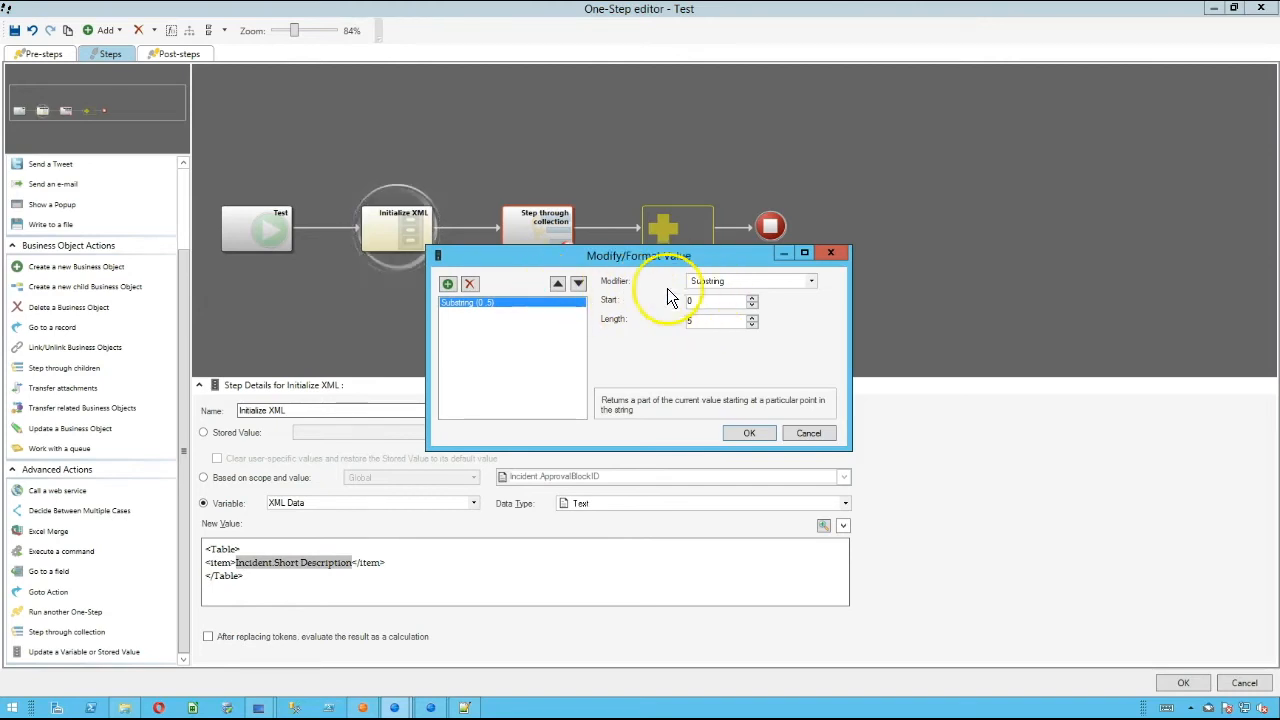
click(705, 283)
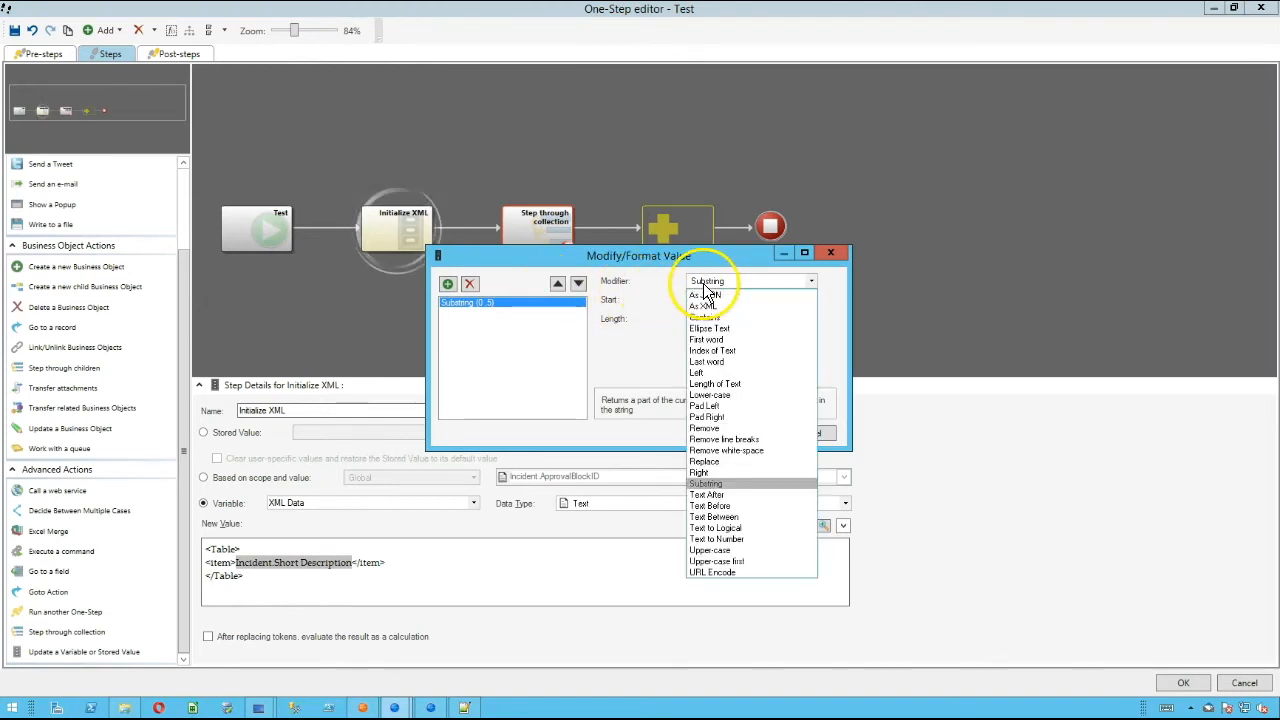
click(724, 464)
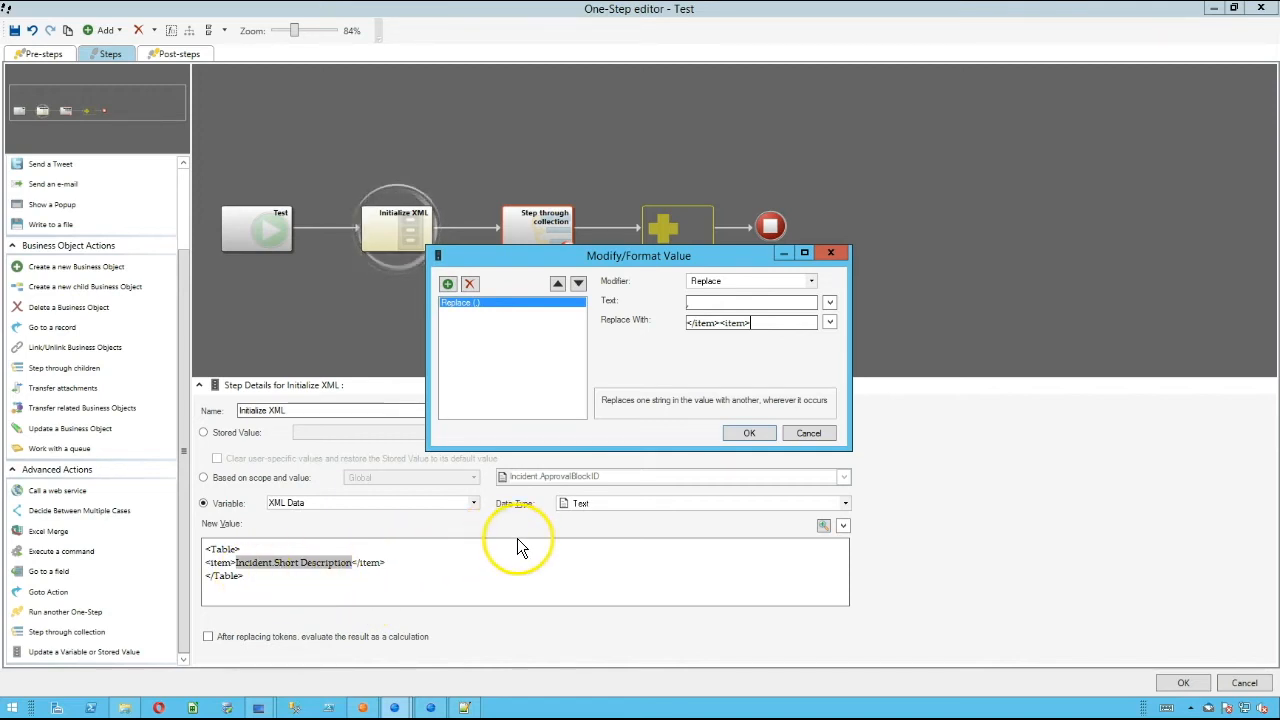
click(758, 433)
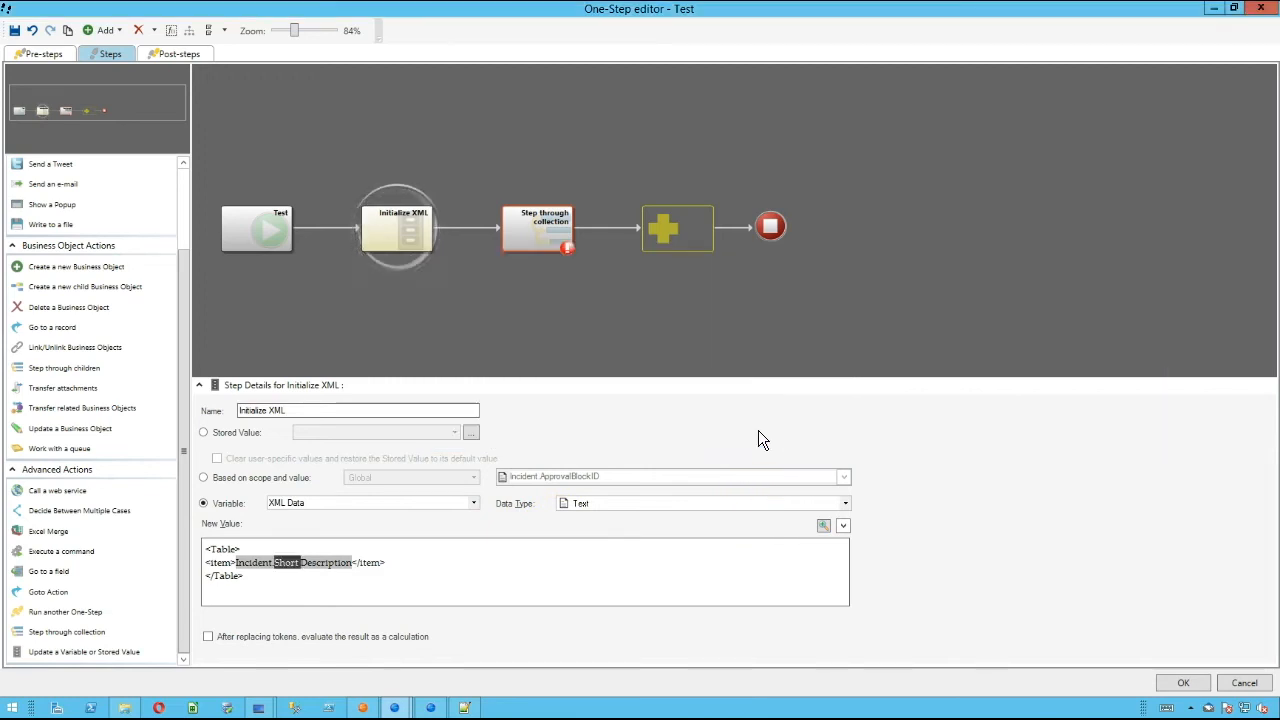
Step: Set the XML Data variable's data type to XML Collection
click(606, 504)
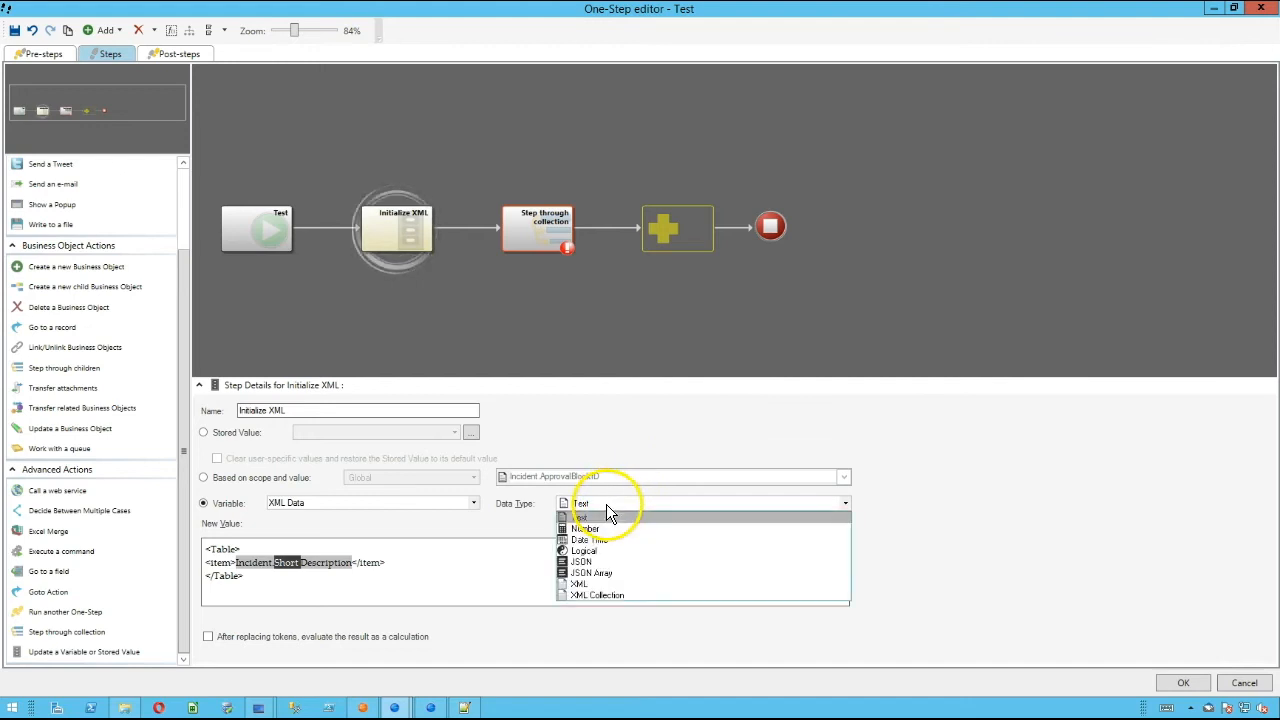
click(599, 597)
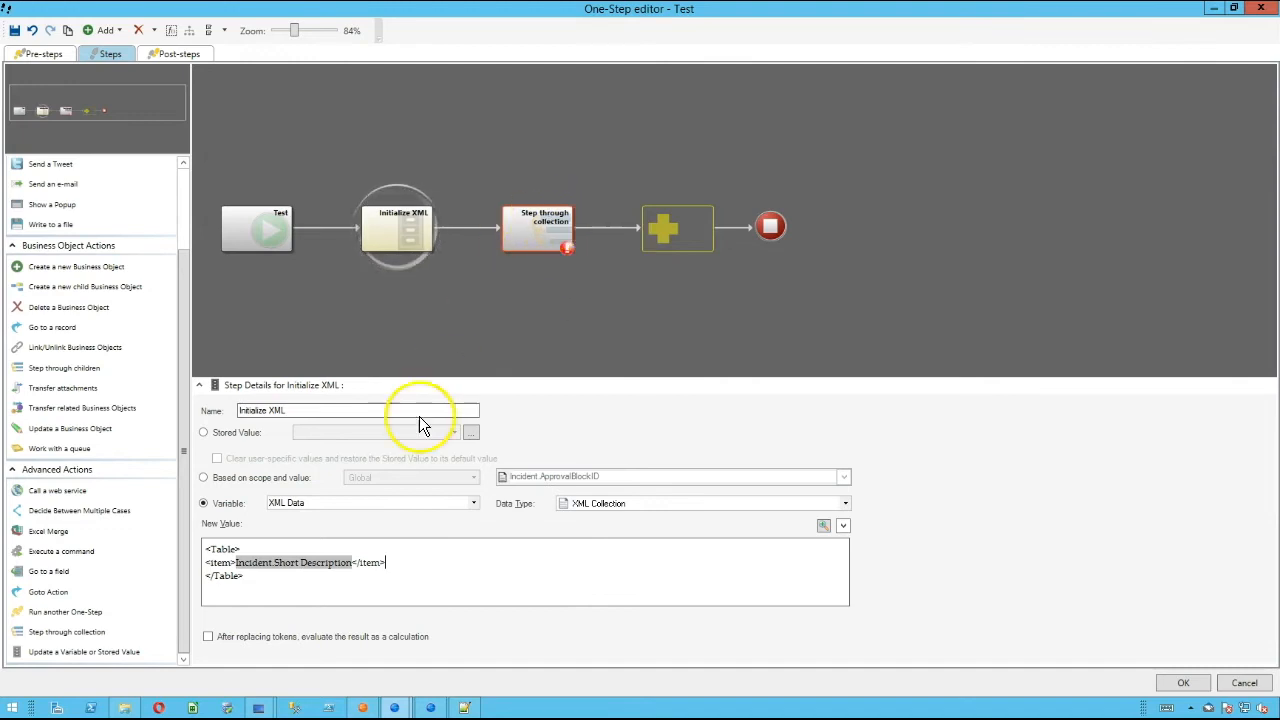
drag(294, 589, 206, 539)
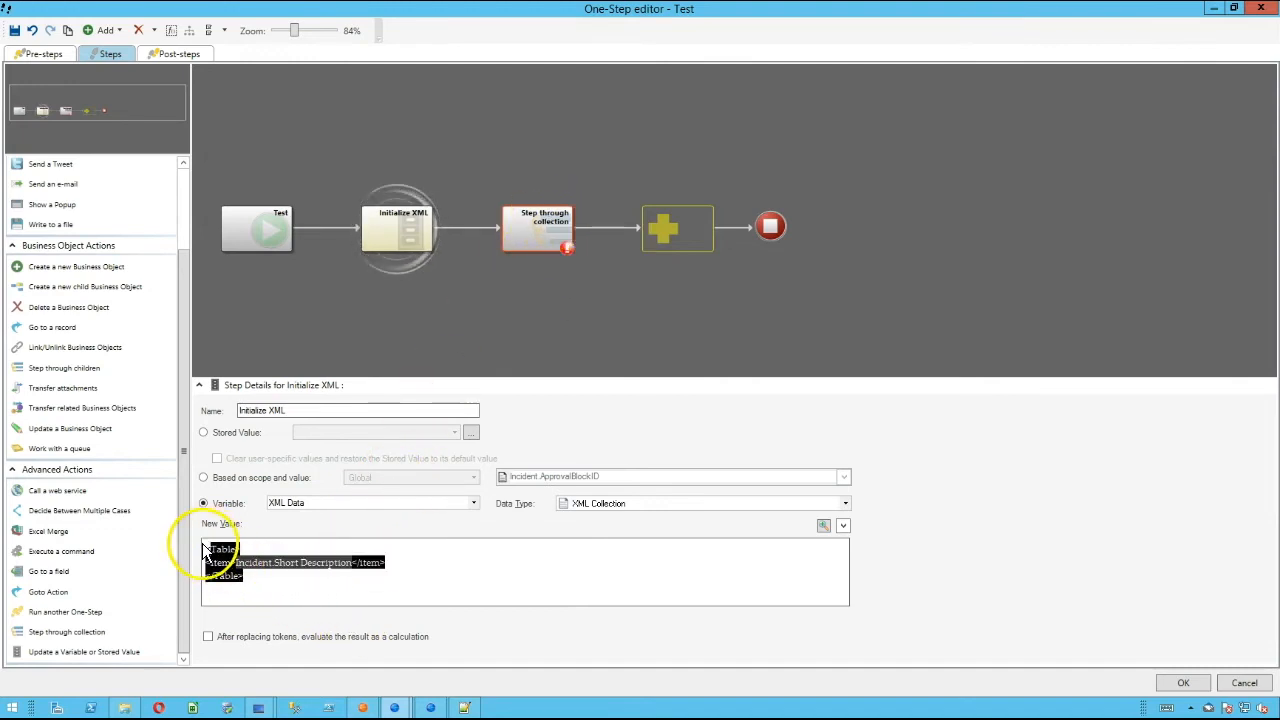
click(264, 549)
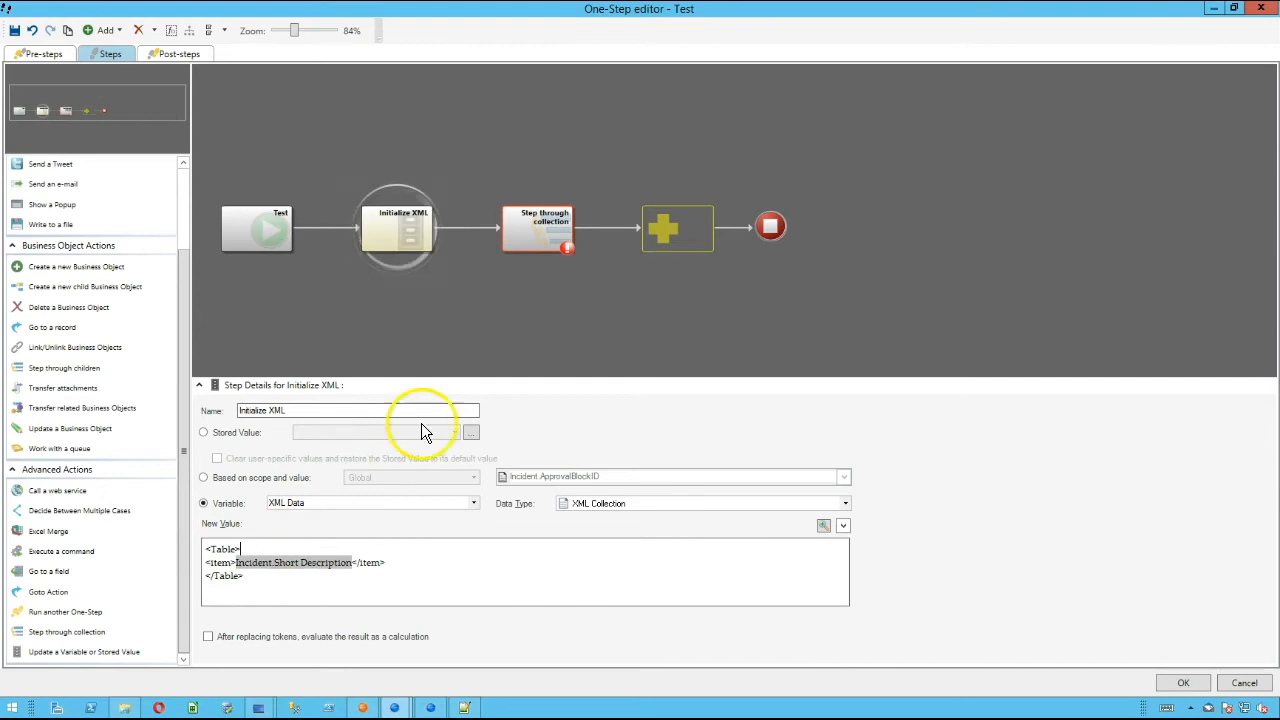
Step: Open the Step through collection action's details, look at its item variable name, and compare it with the item lines in the Notepad++ sample
click(541, 247)
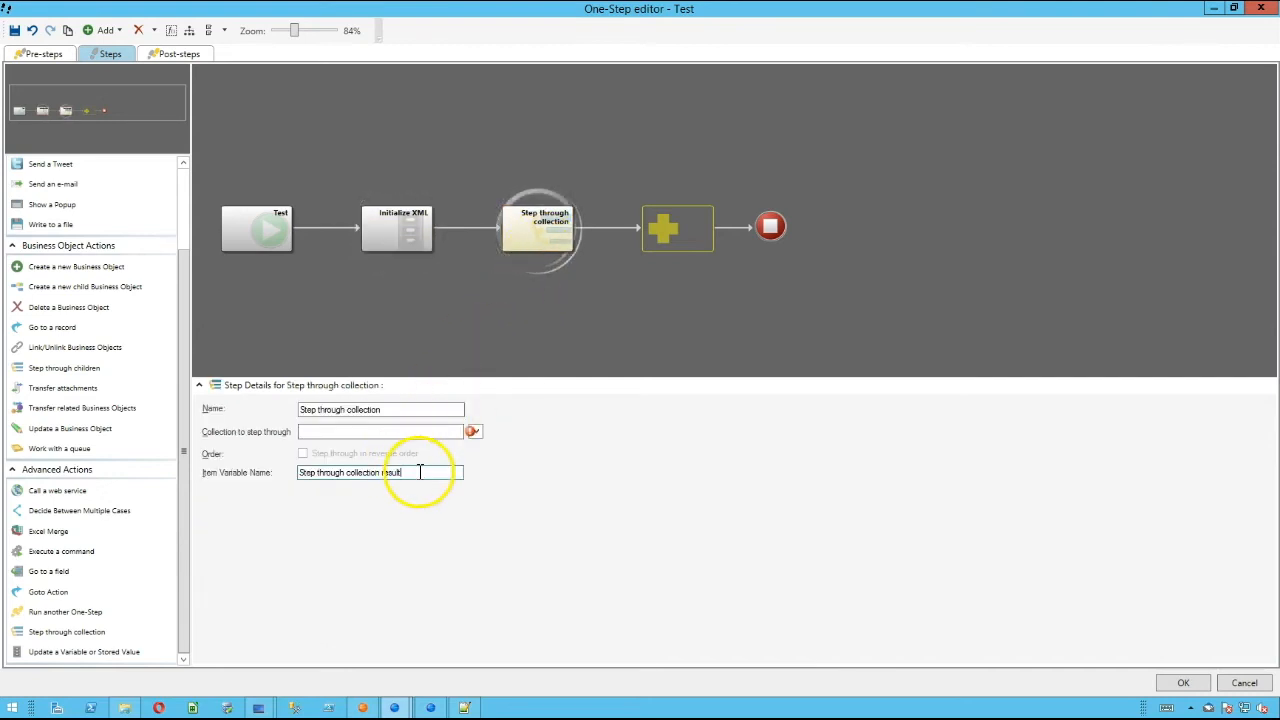
drag(420, 466, 211, 467)
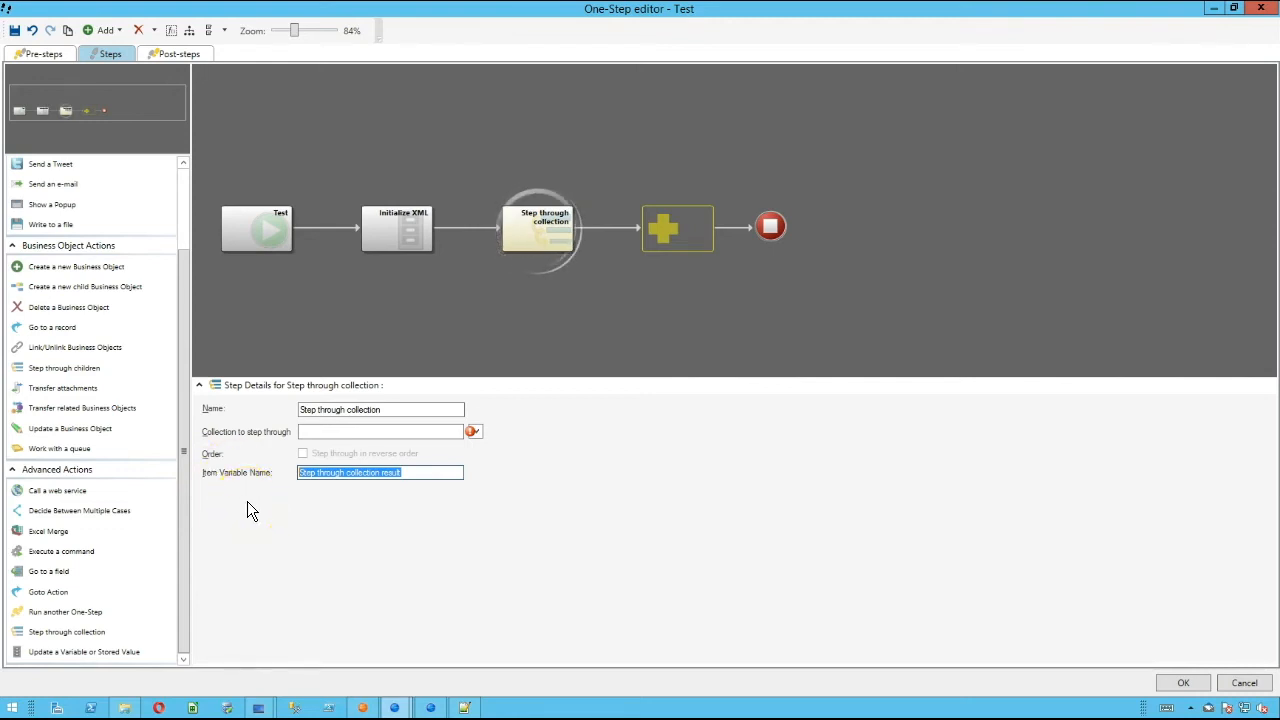
click(464, 707)
drag(346, 221, 241, 222)
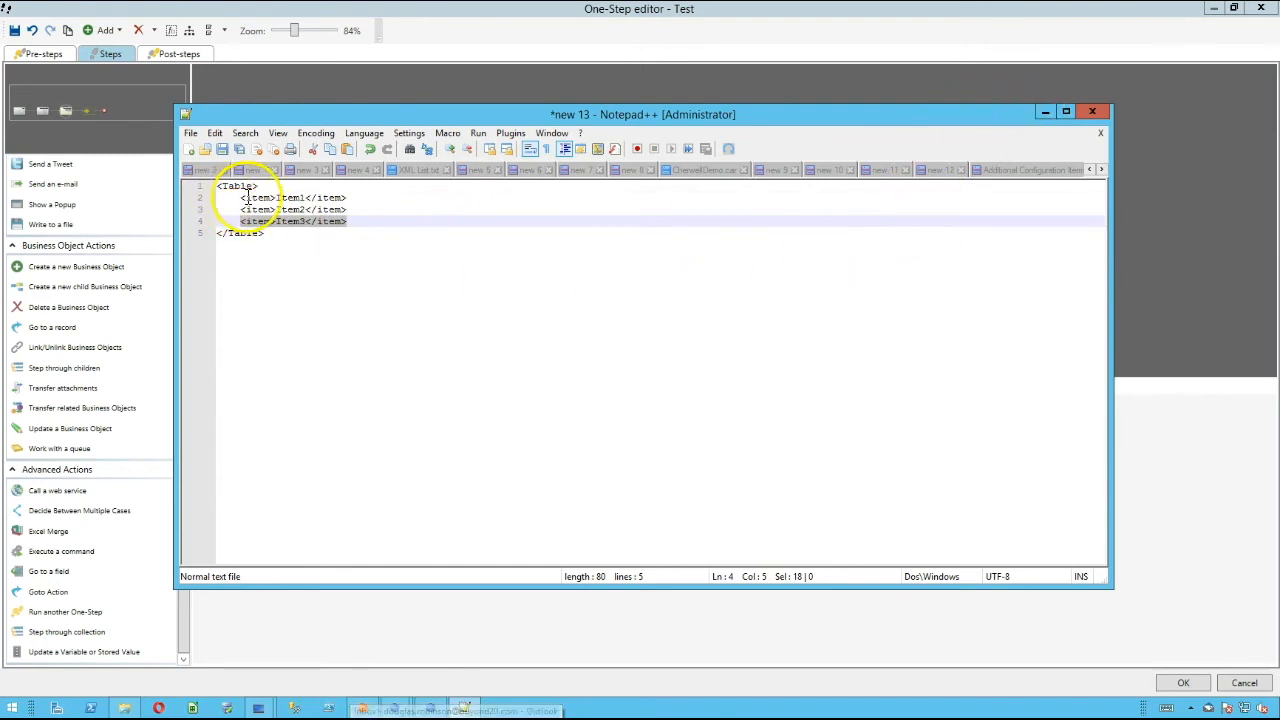
drag(241, 197, 347, 198)
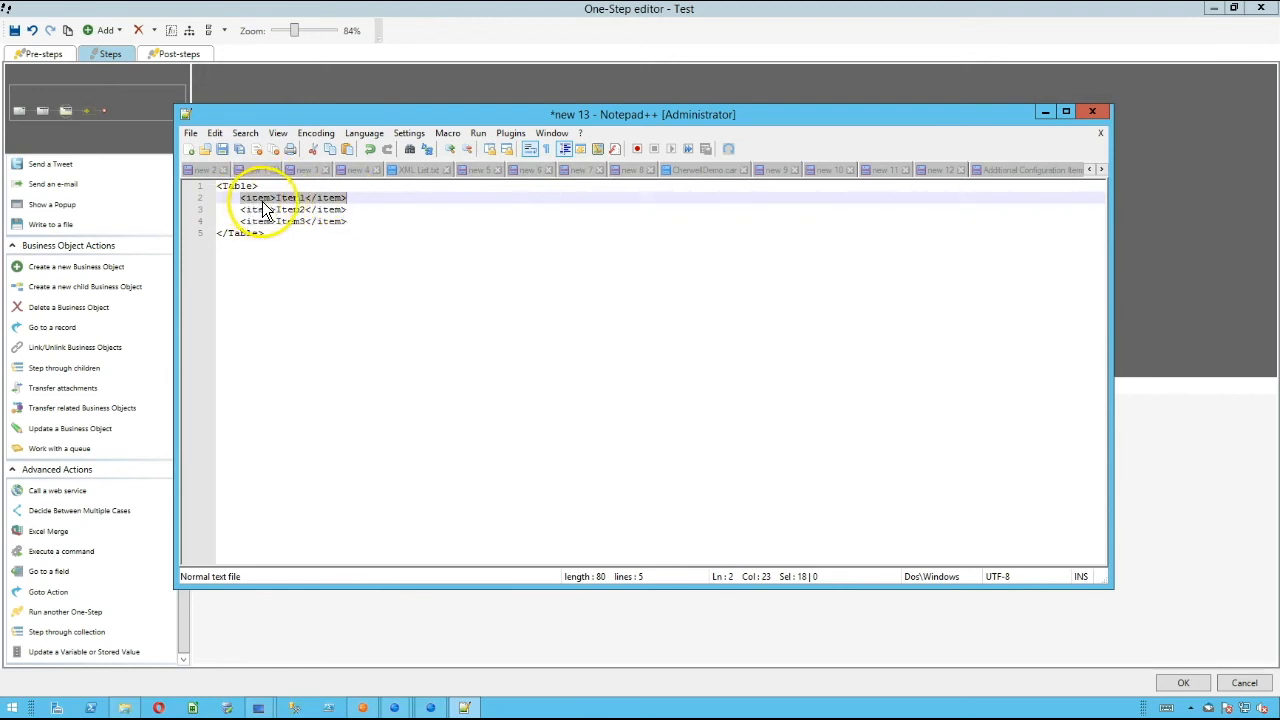
click(1046, 112)
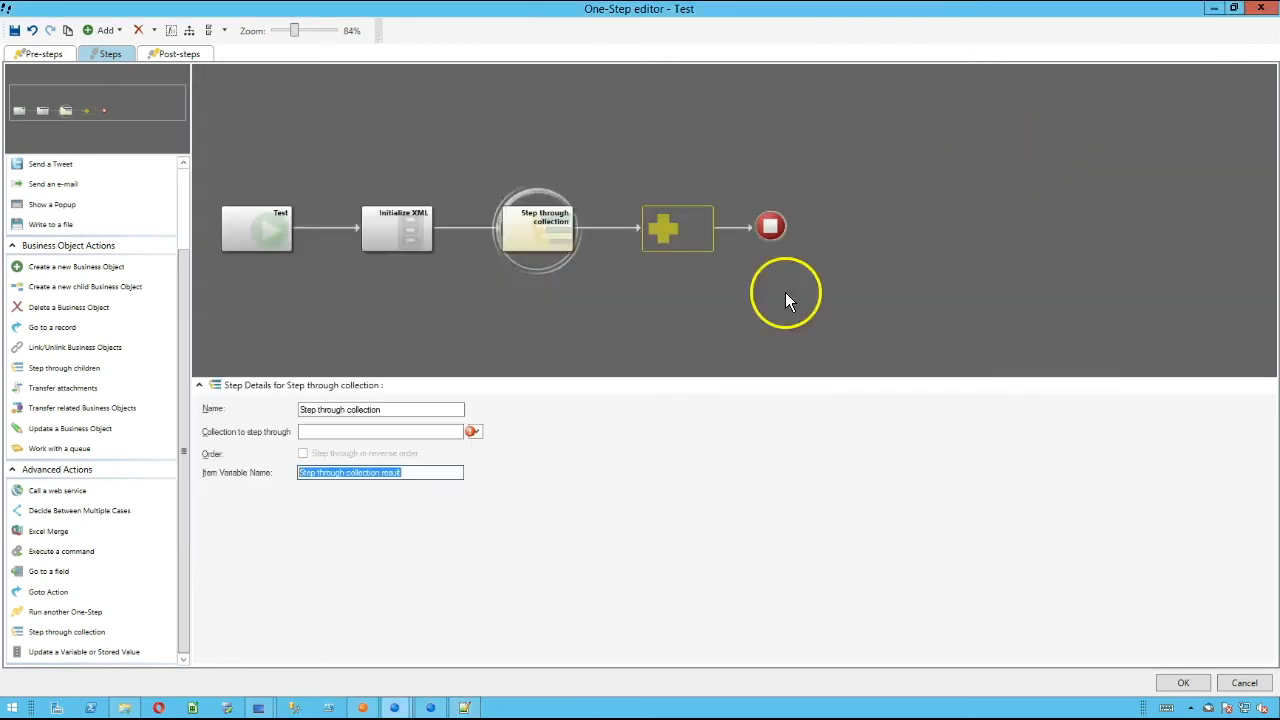
Step: Set the item variable name to Current Item and rename the Step through collection action to Step Through Items
text(Current I)
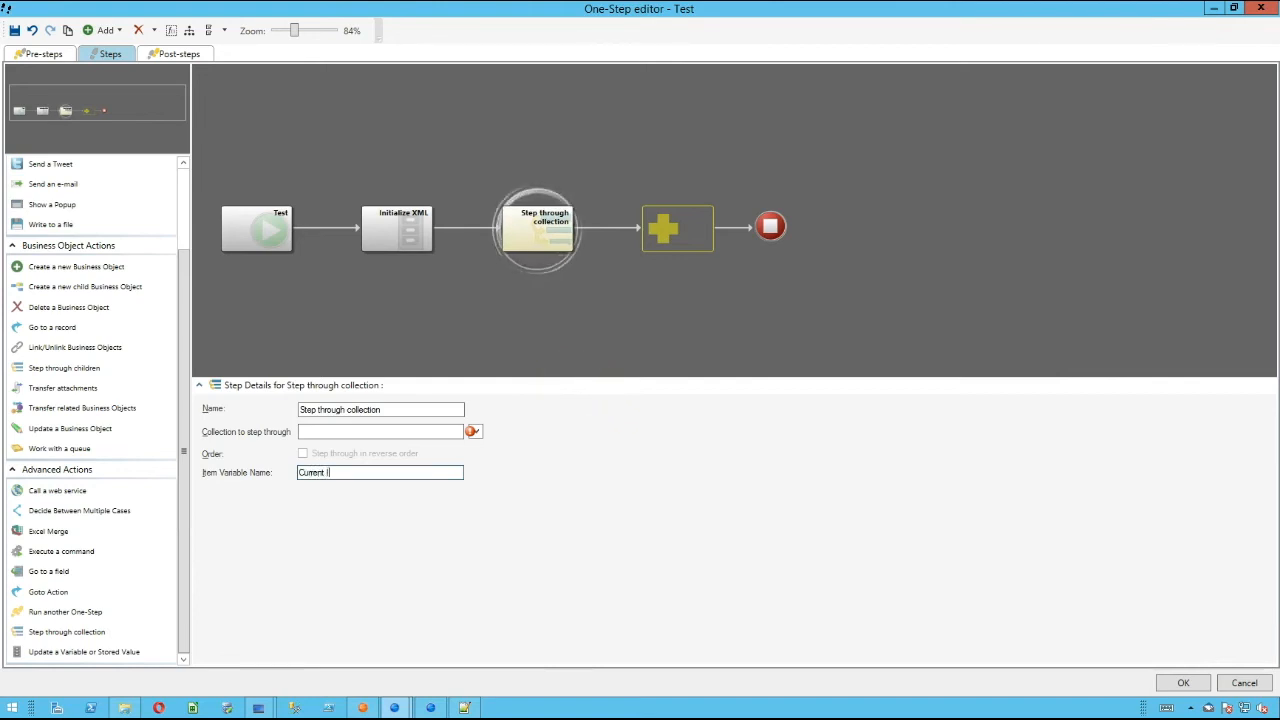
text(tem)
drag(382, 410, 300, 410)
text(S)
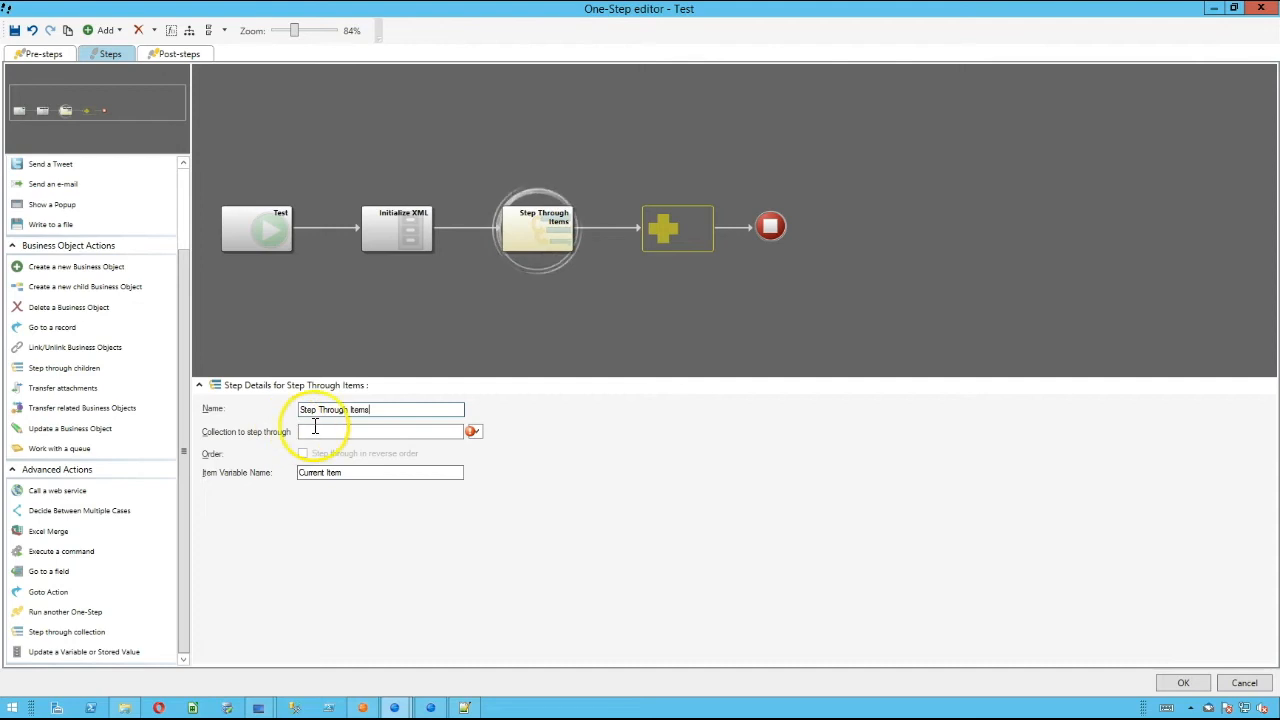
Step: Choose the XML Data variable as the collection to step through
scroll(360, 500, down, 10)
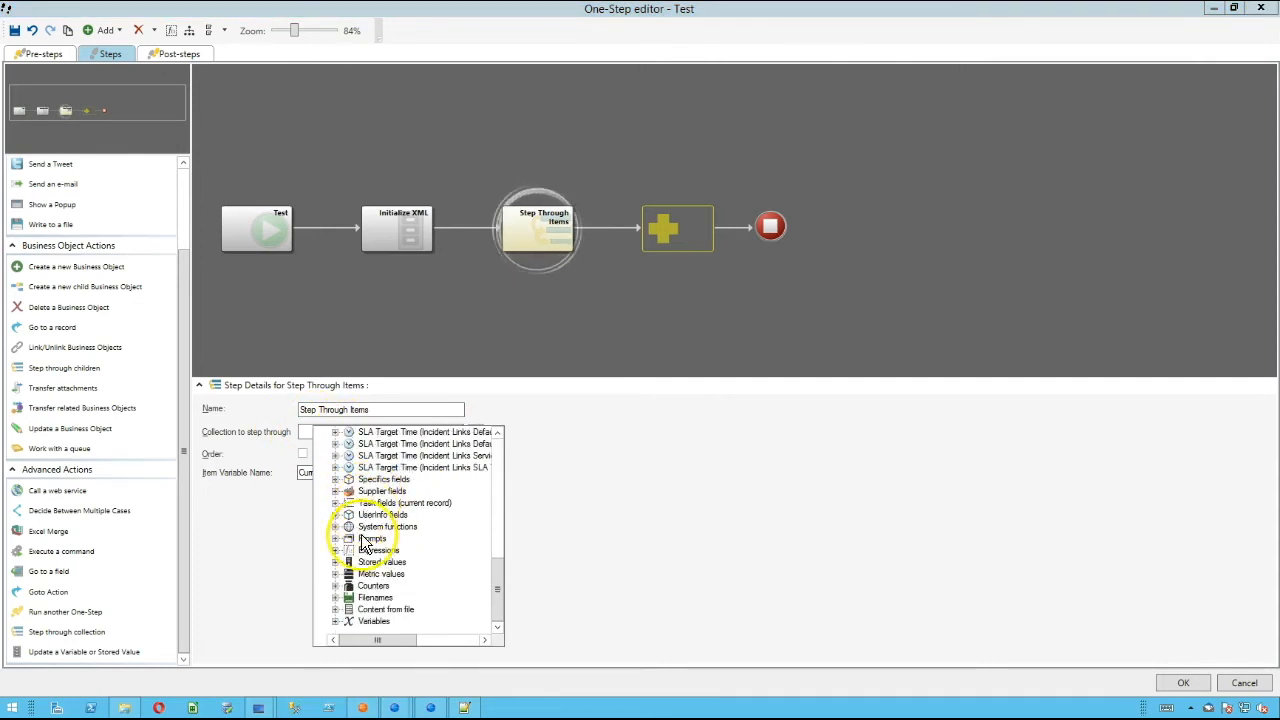
double_click(362, 621)
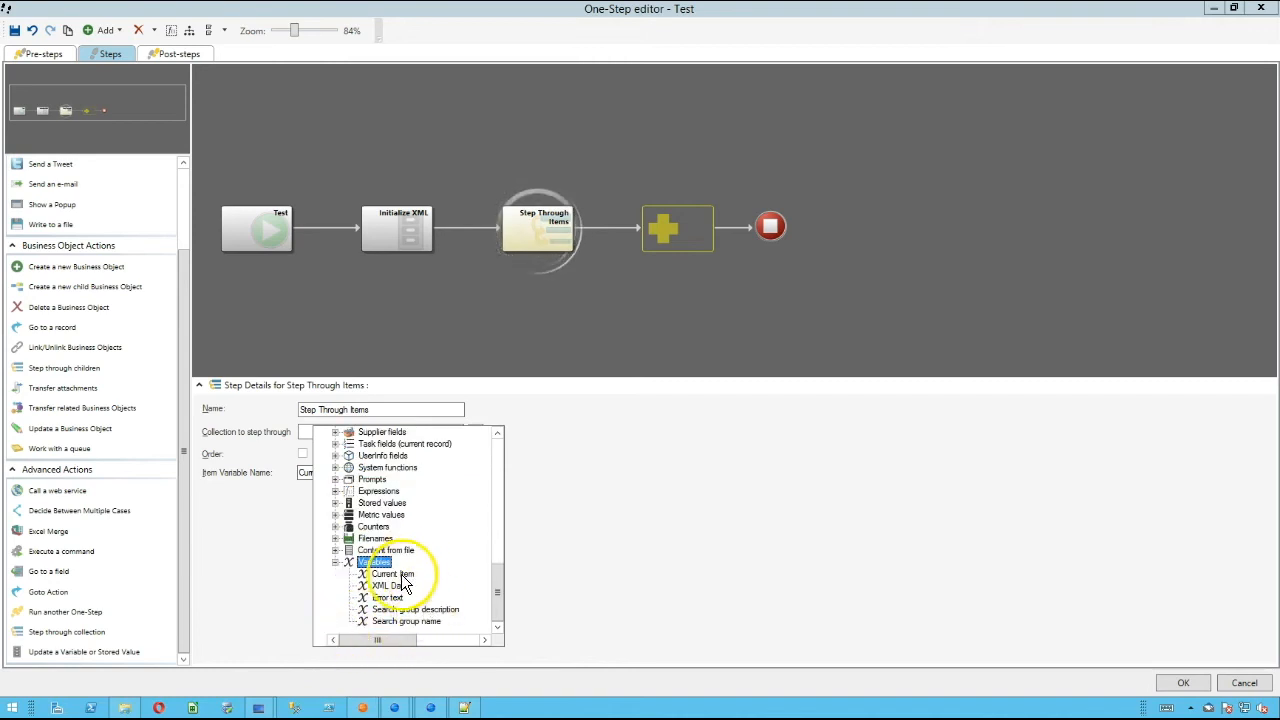
double_click(388, 585)
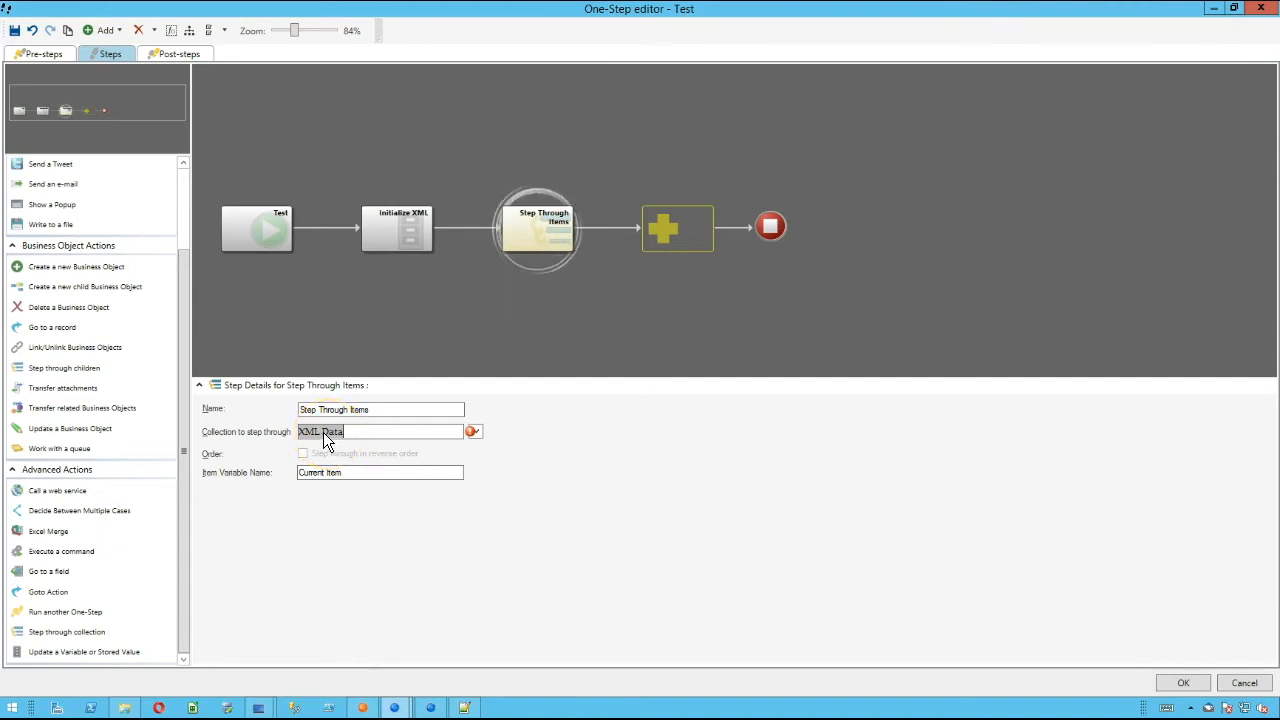
double_click(323, 432)
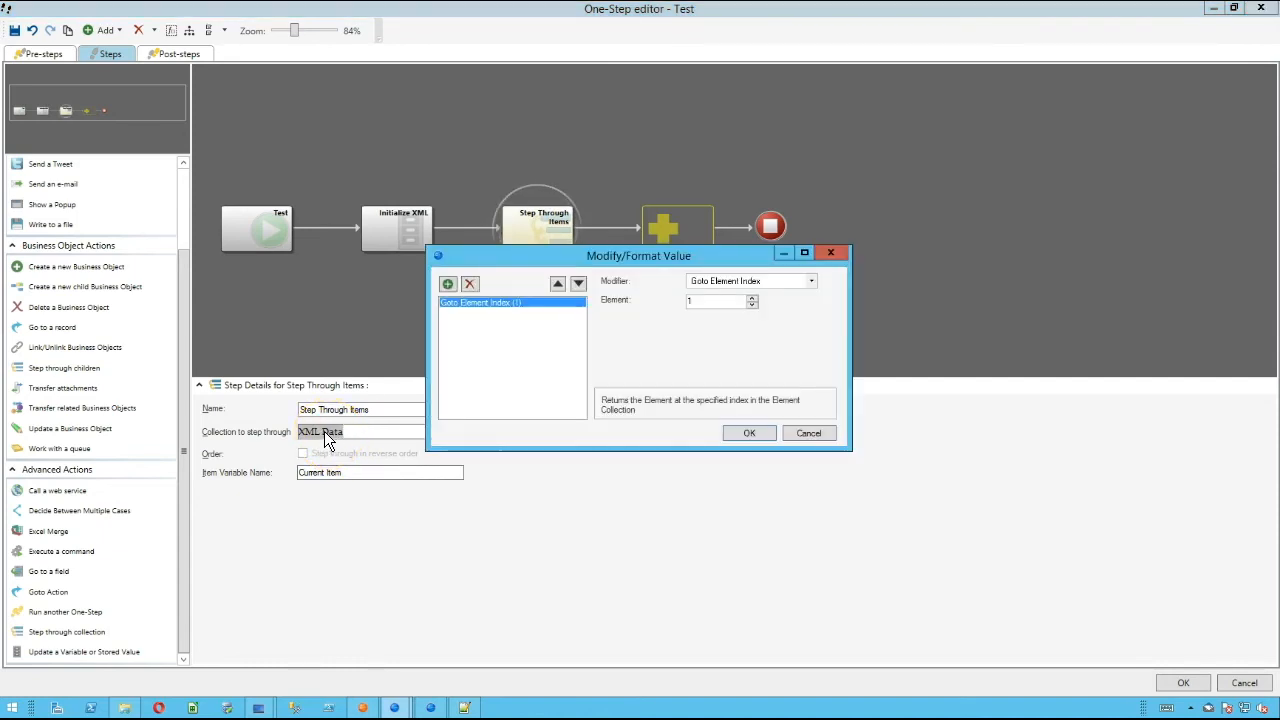
click(681, 302)
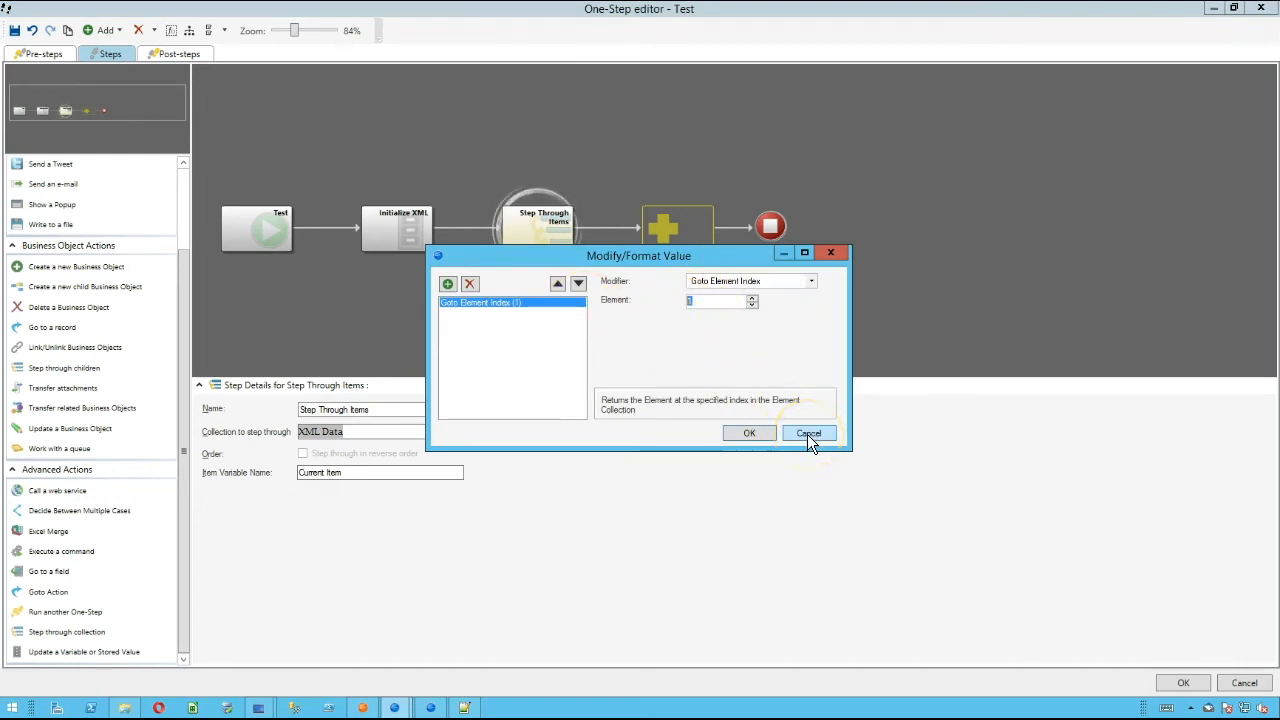
click(448, 284)
click(714, 282)
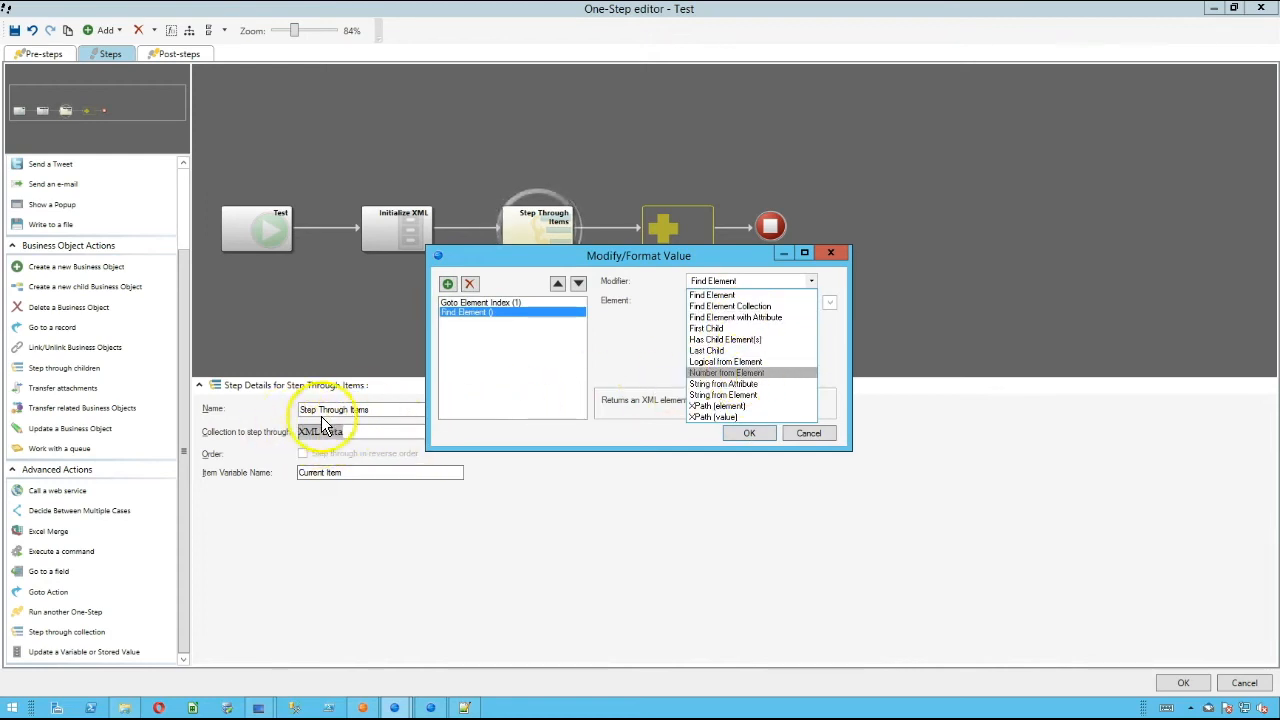
click(813, 436)
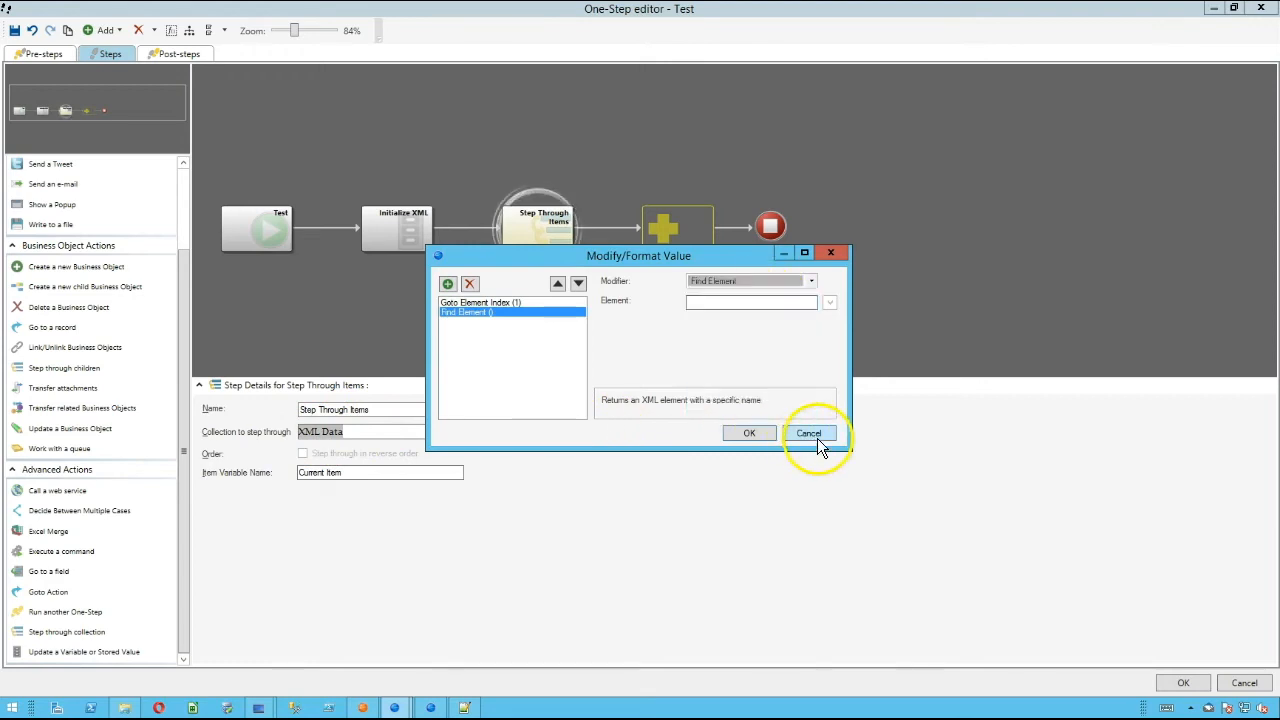
click(813, 435)
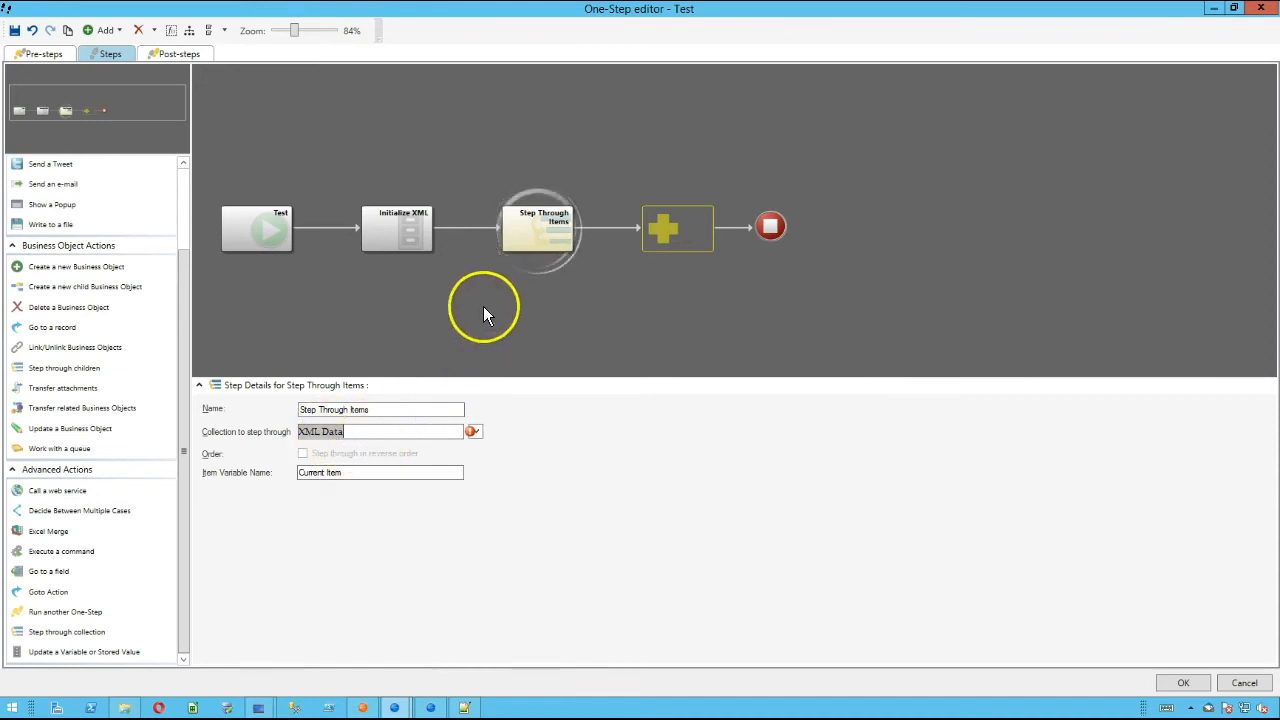
Step: Check the item text in the Notepad++ sample and add a Show a Popup action inside the Step Through Items loop
double_click(521, 238)
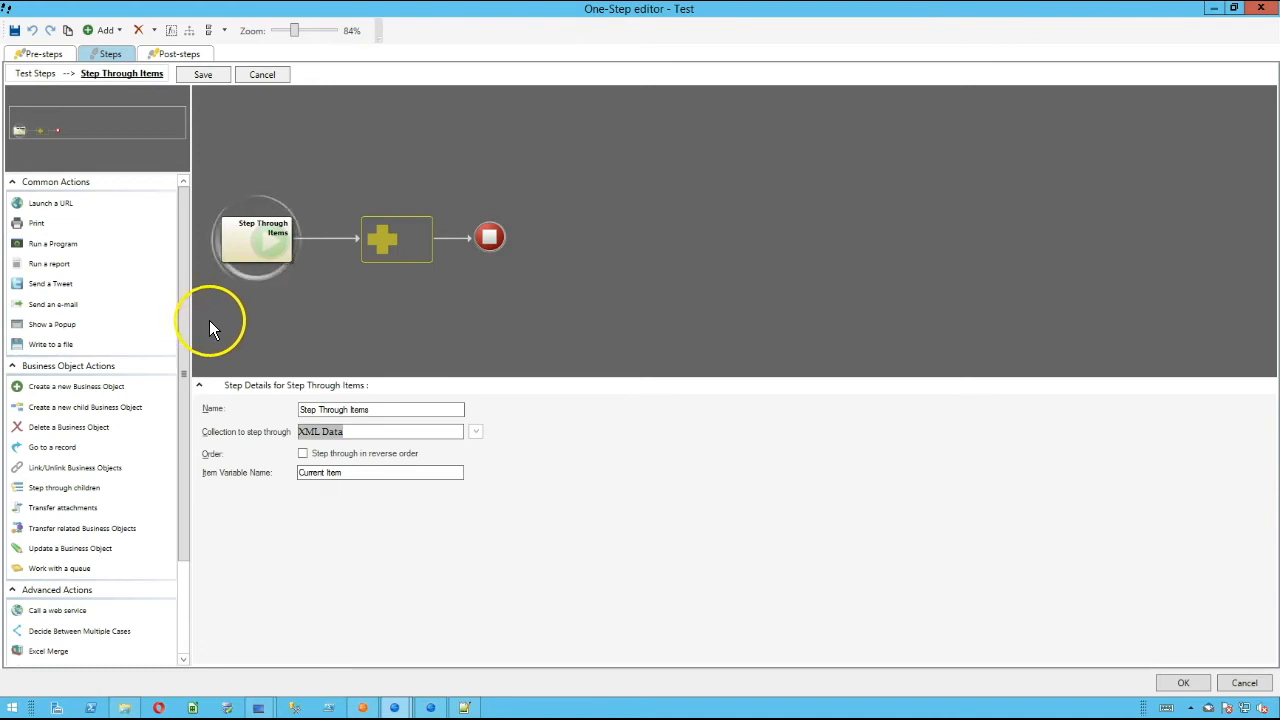
click(472, 706)
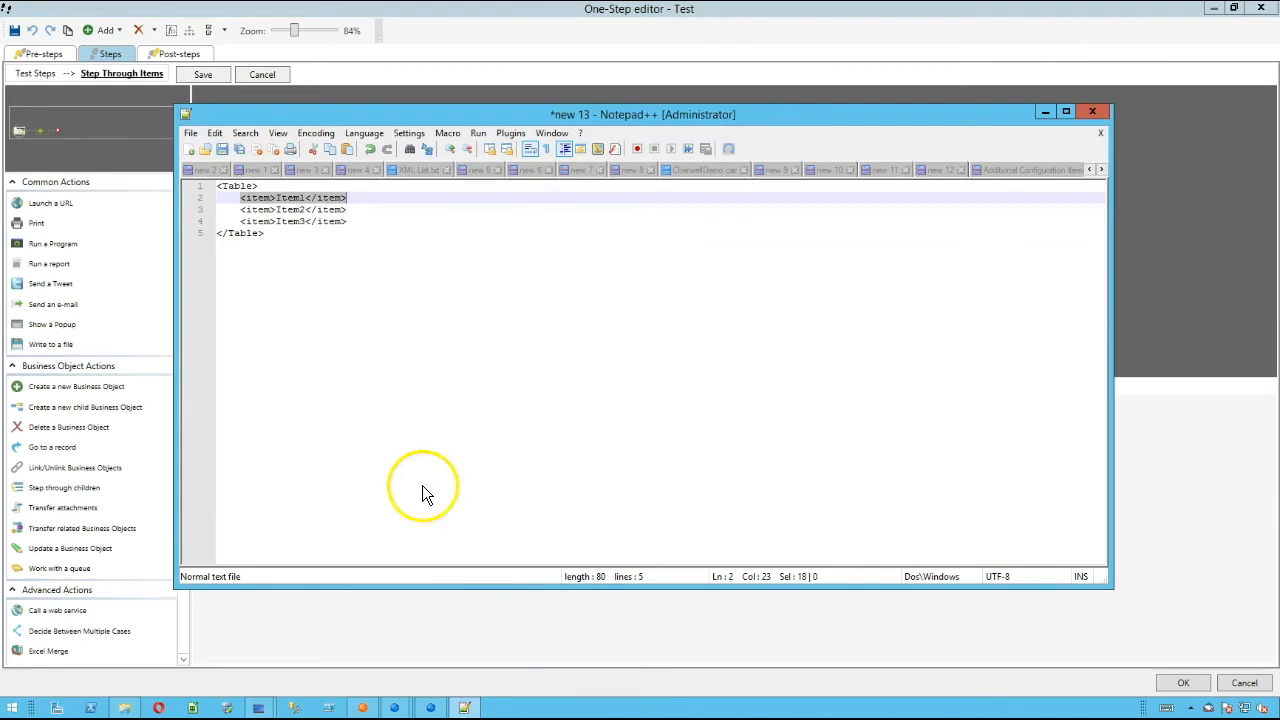
drag(270, 198, 293, 198)
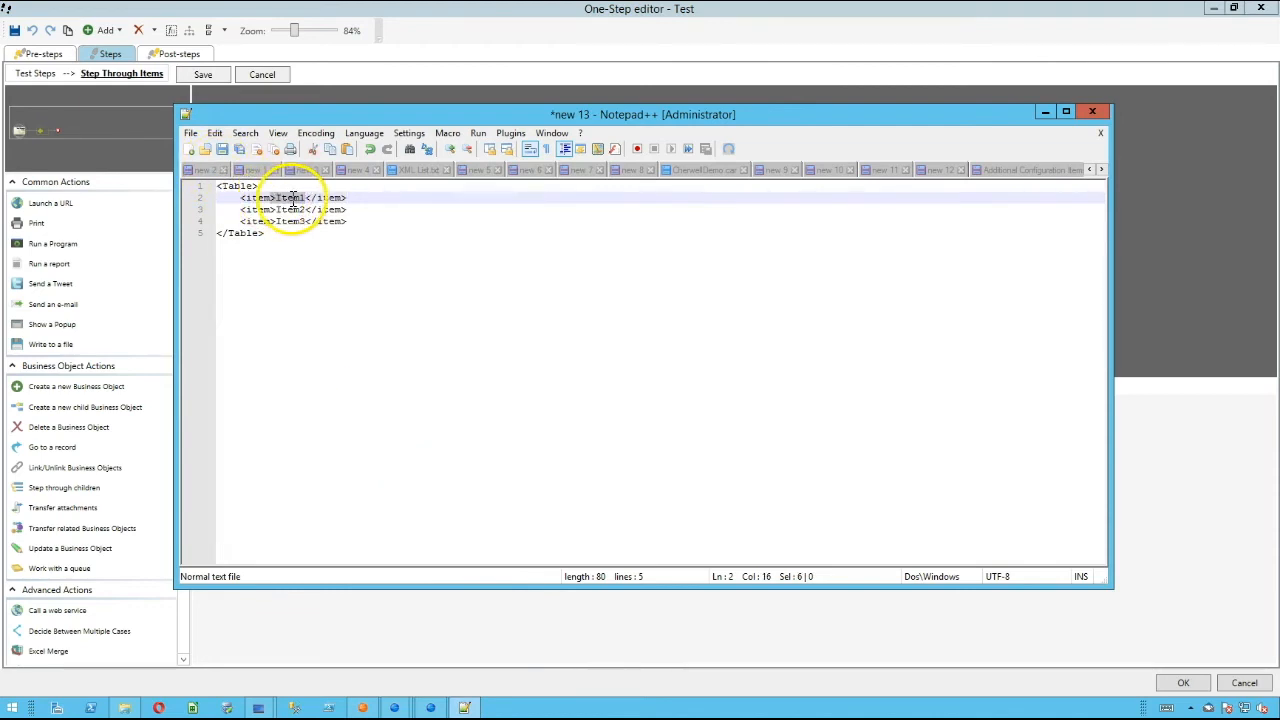
click(395, 598)
drag(38, 325, 396, 245)
click(394, 548)
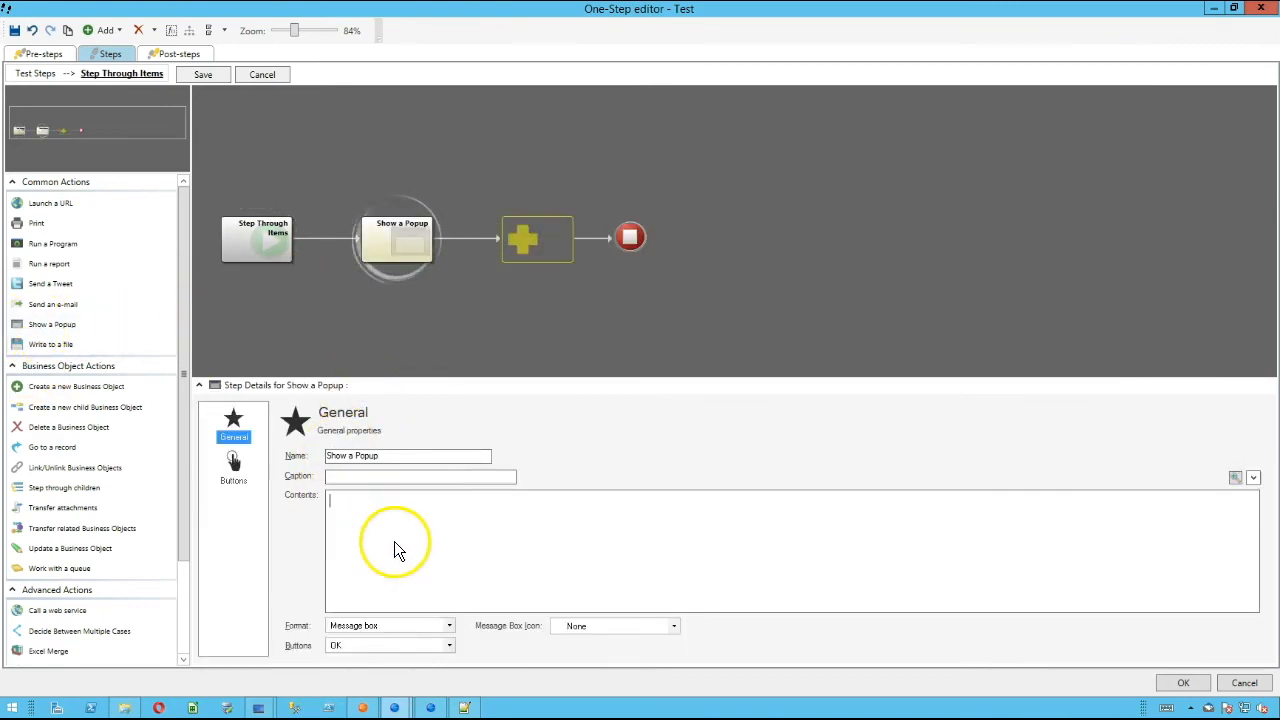
Step: Insert the Current Item variable into the popup's contents
right_click(341, 501)
click(362, 281)
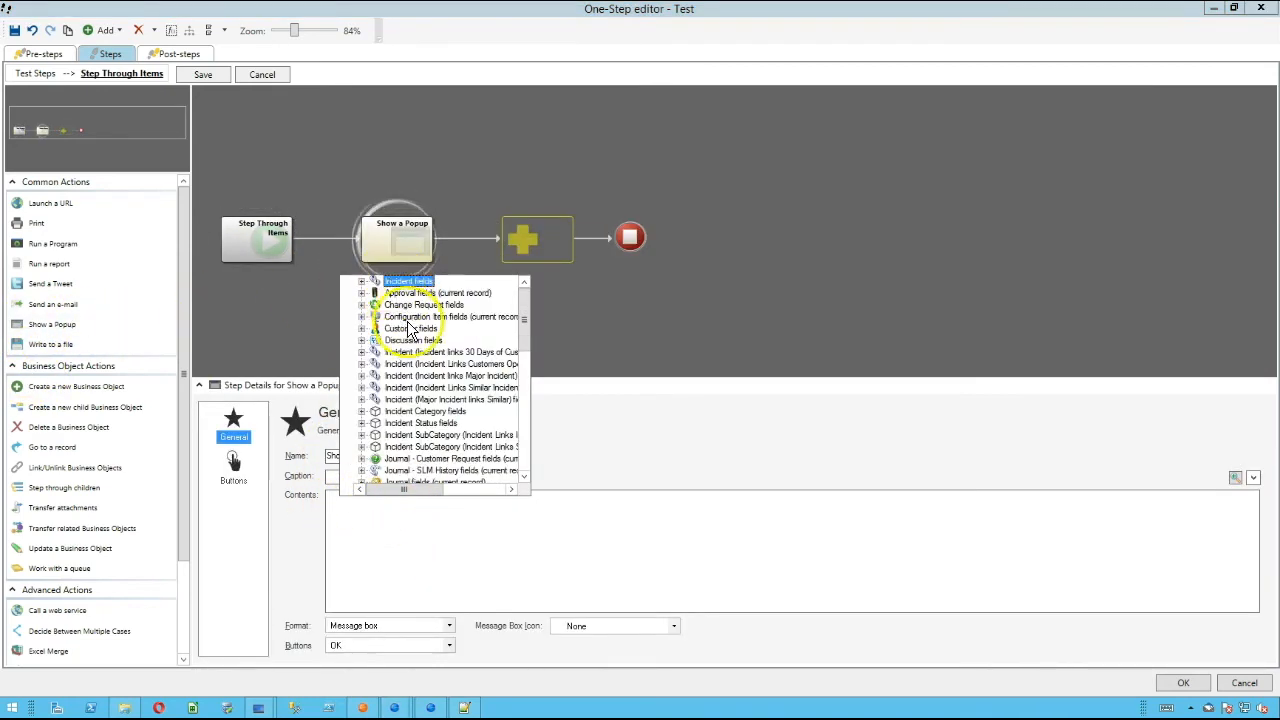
scroll(400, 335, down, 5)
double_click(402, 471)
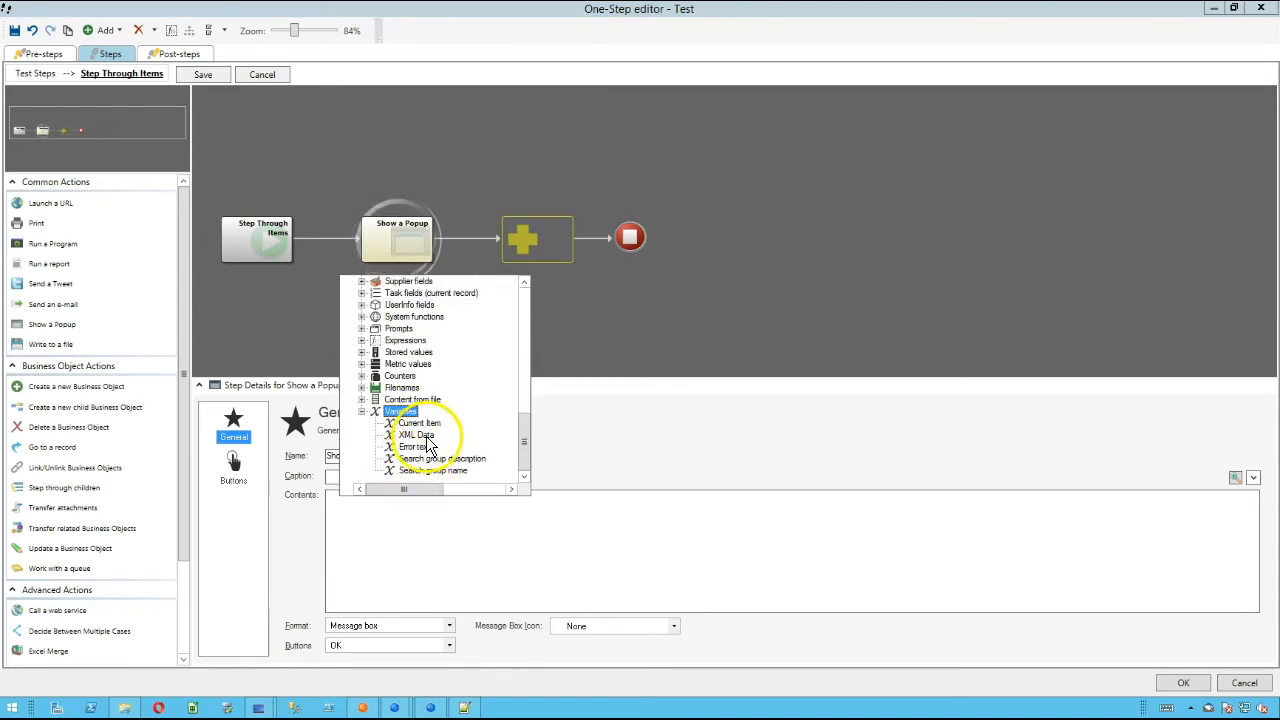
double_click(418, 425)
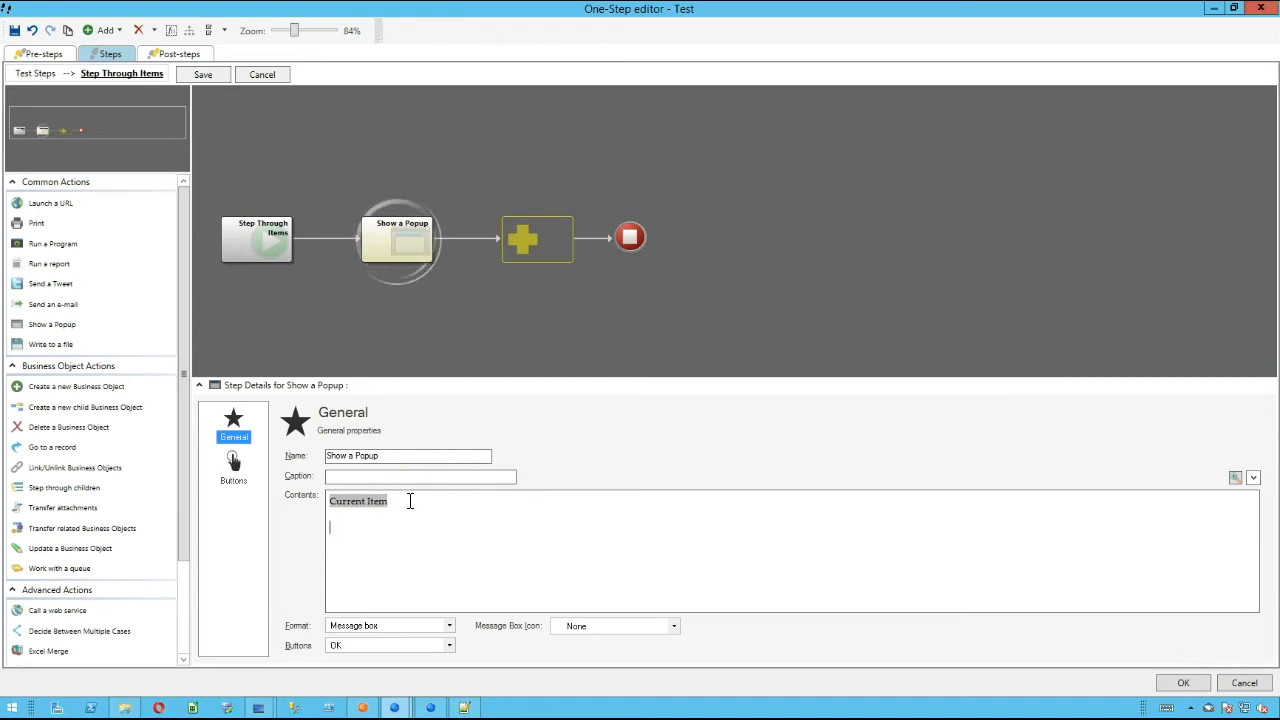
Step: Insert a second Current Item variable below the first one in the popup's contents
click(334, 528)
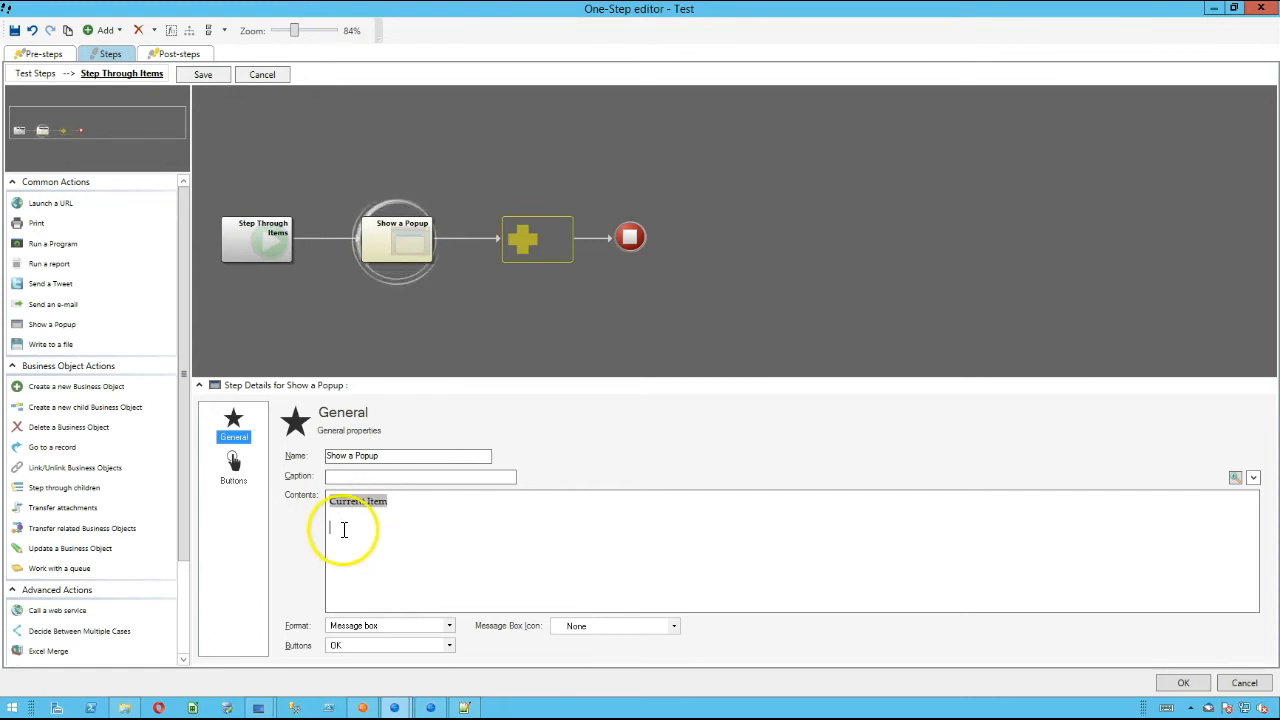
scroll(405, 422, down, 10)
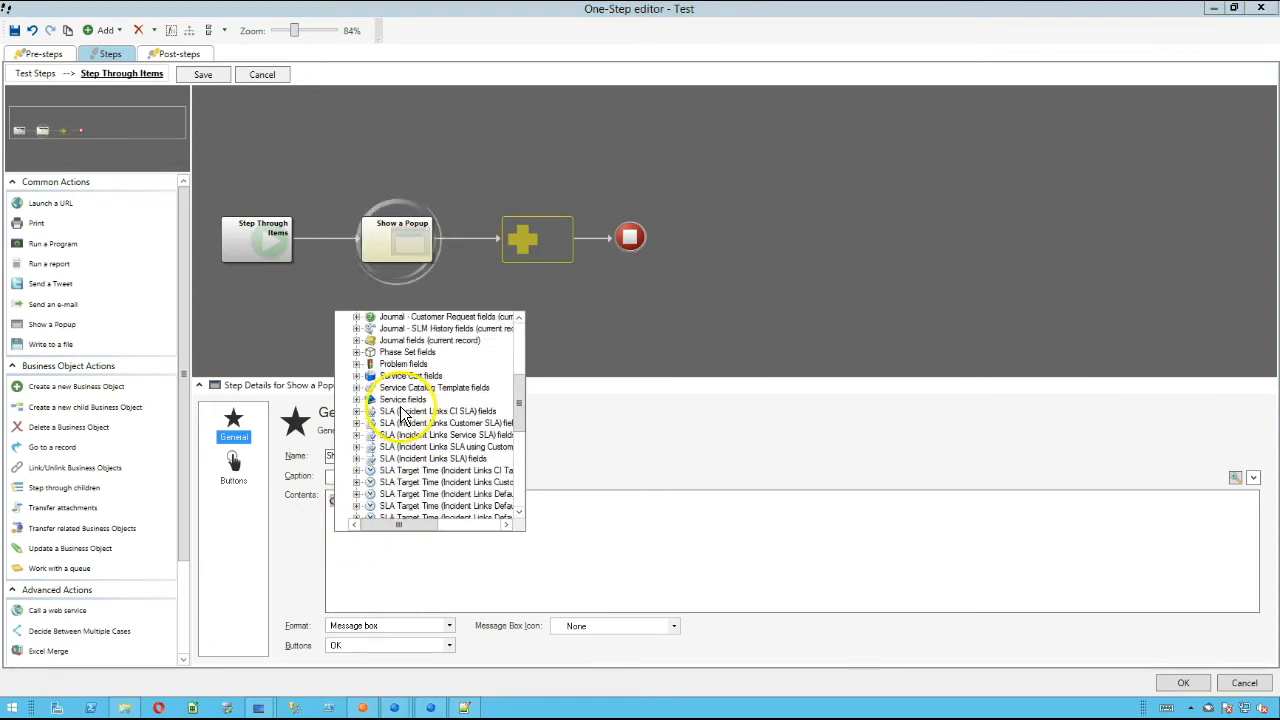
double_click(414, 458)
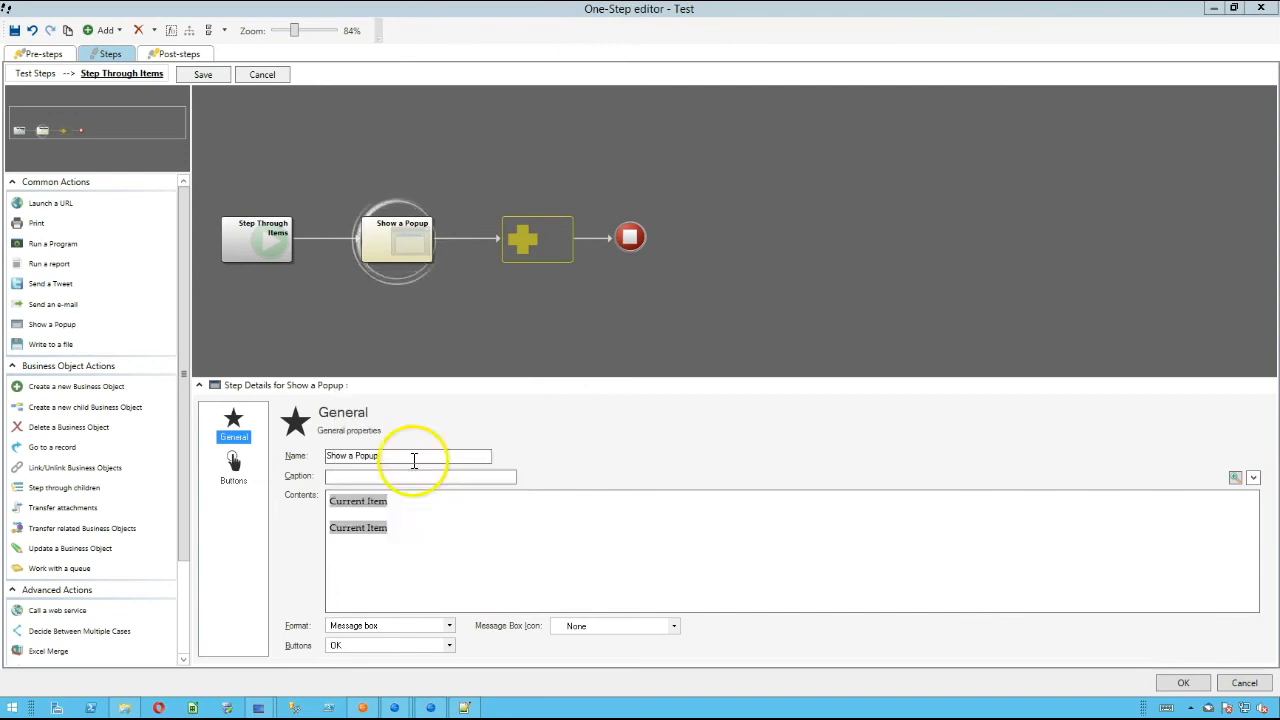
Step: Open the modifiers of the second Current Item token and clear its list of the Find Element and Substring modifiers
double_click(340, 527)
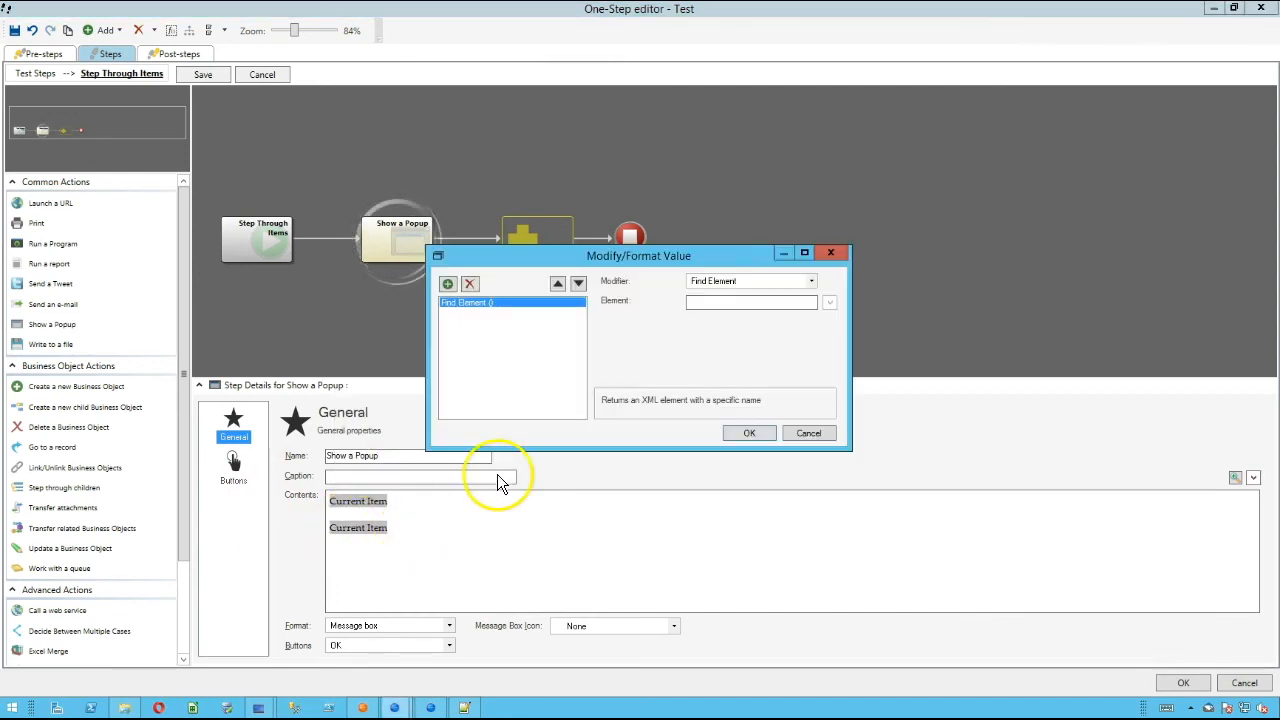
click(740, 284)
click(720, 295)
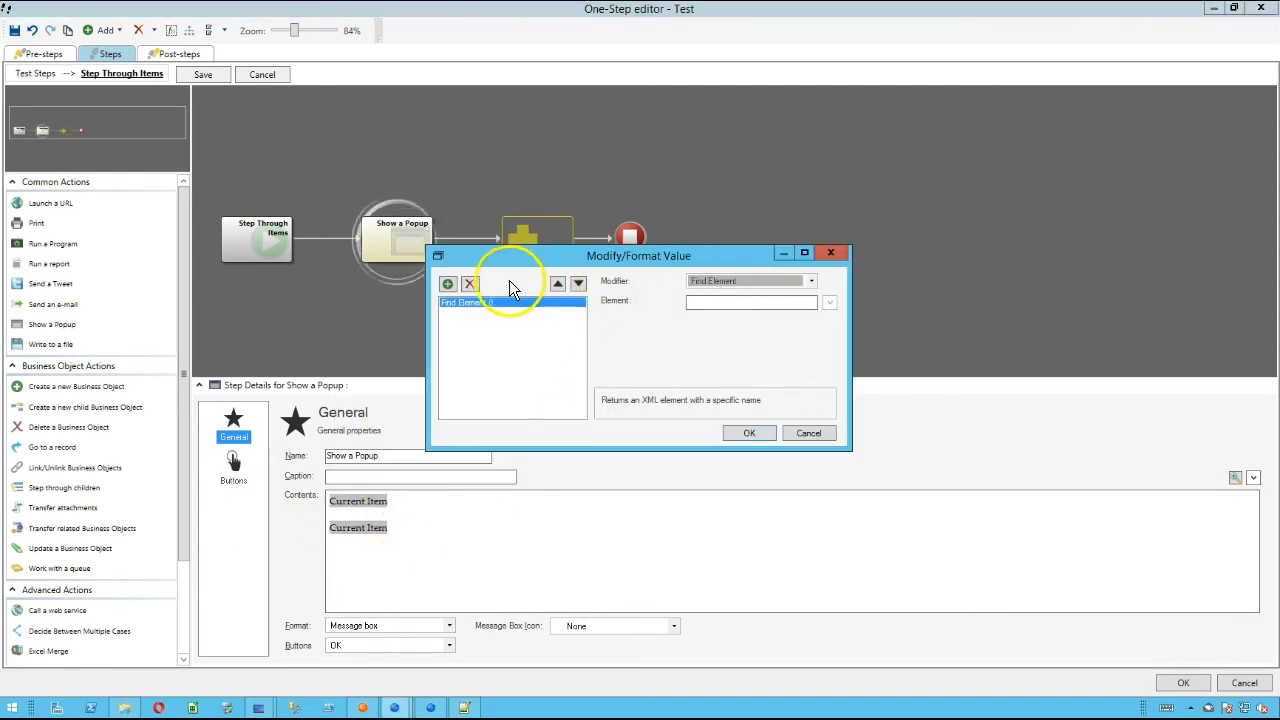
click(471, 285)
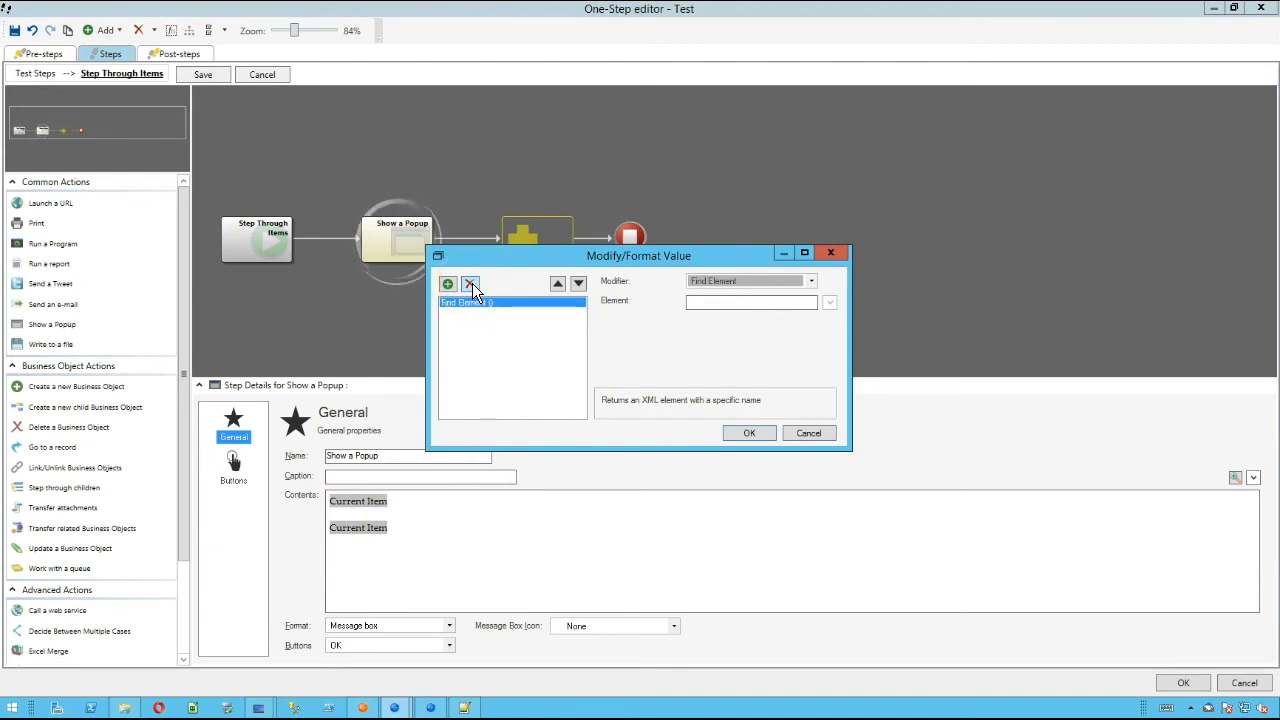
click(448, 284)
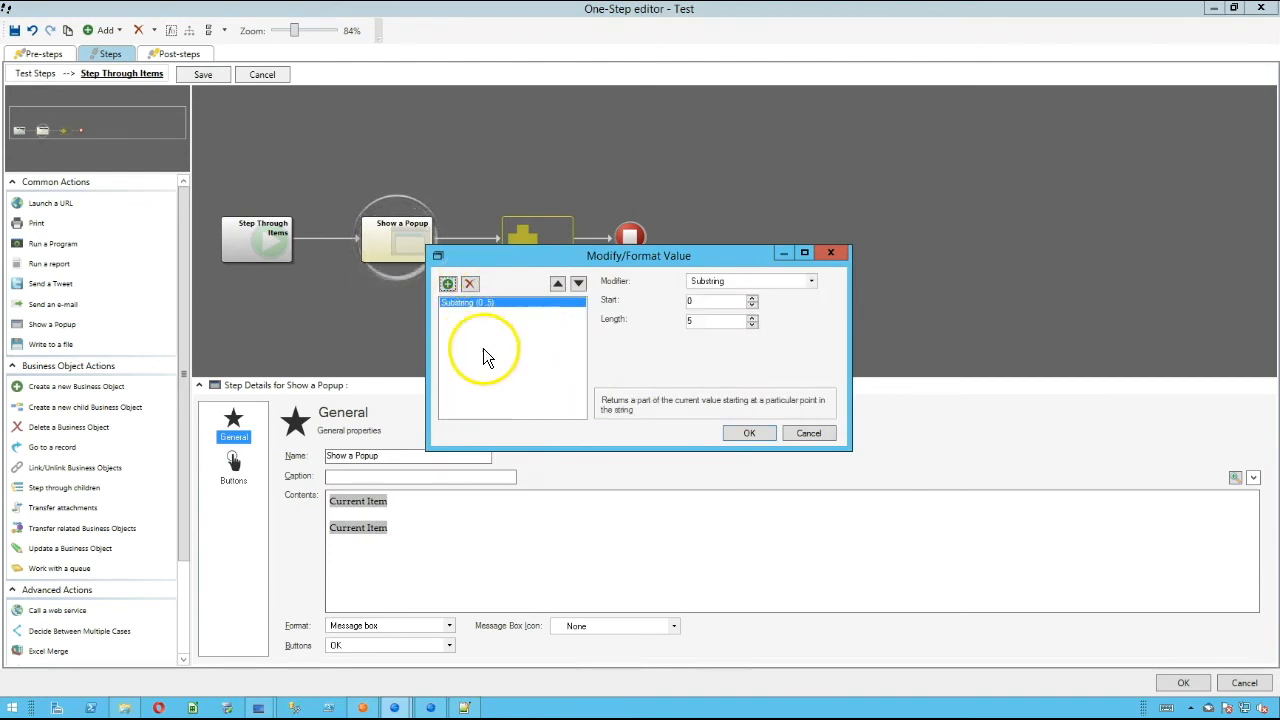
click(470, 285)
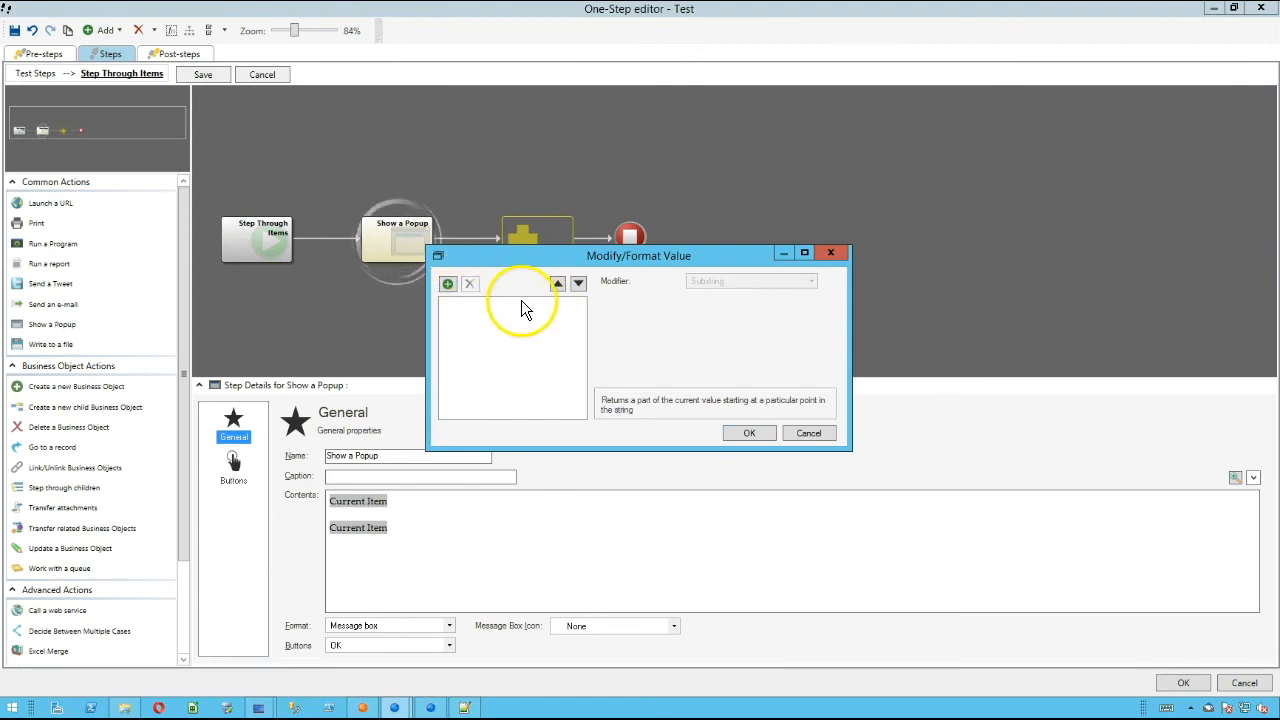
click(448, 284)
click(733, 284)
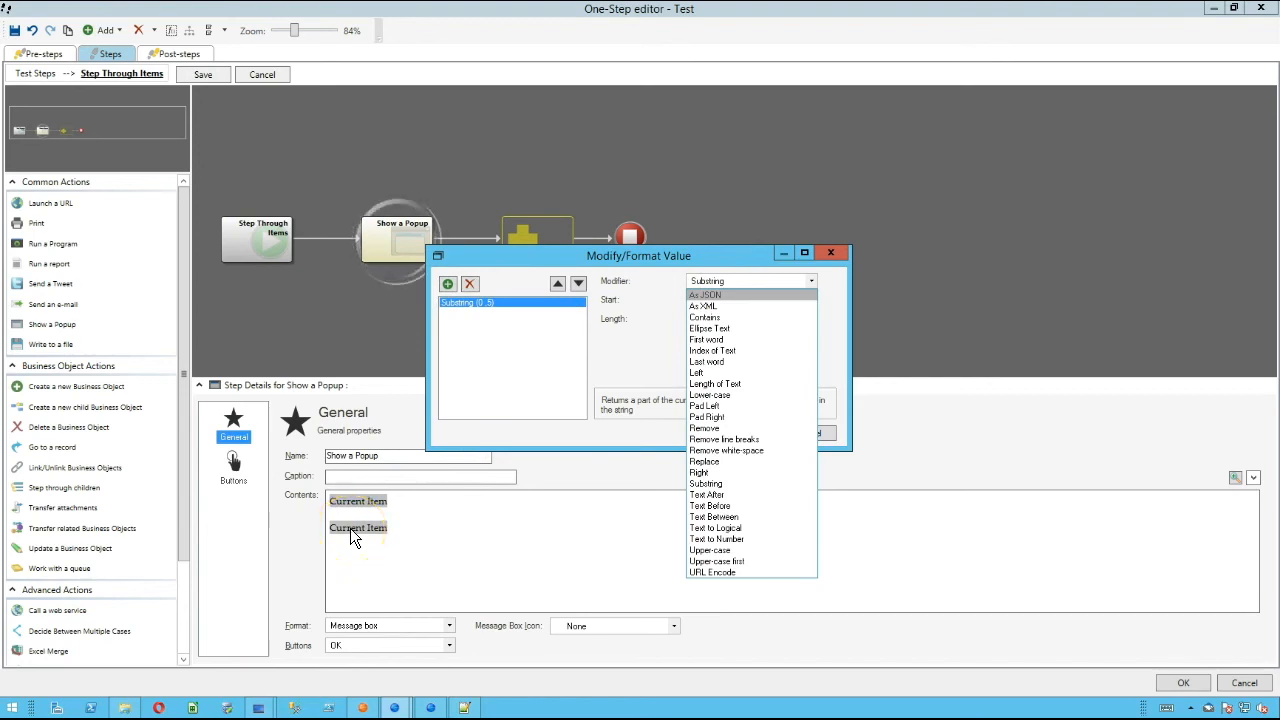
click(423, 503)
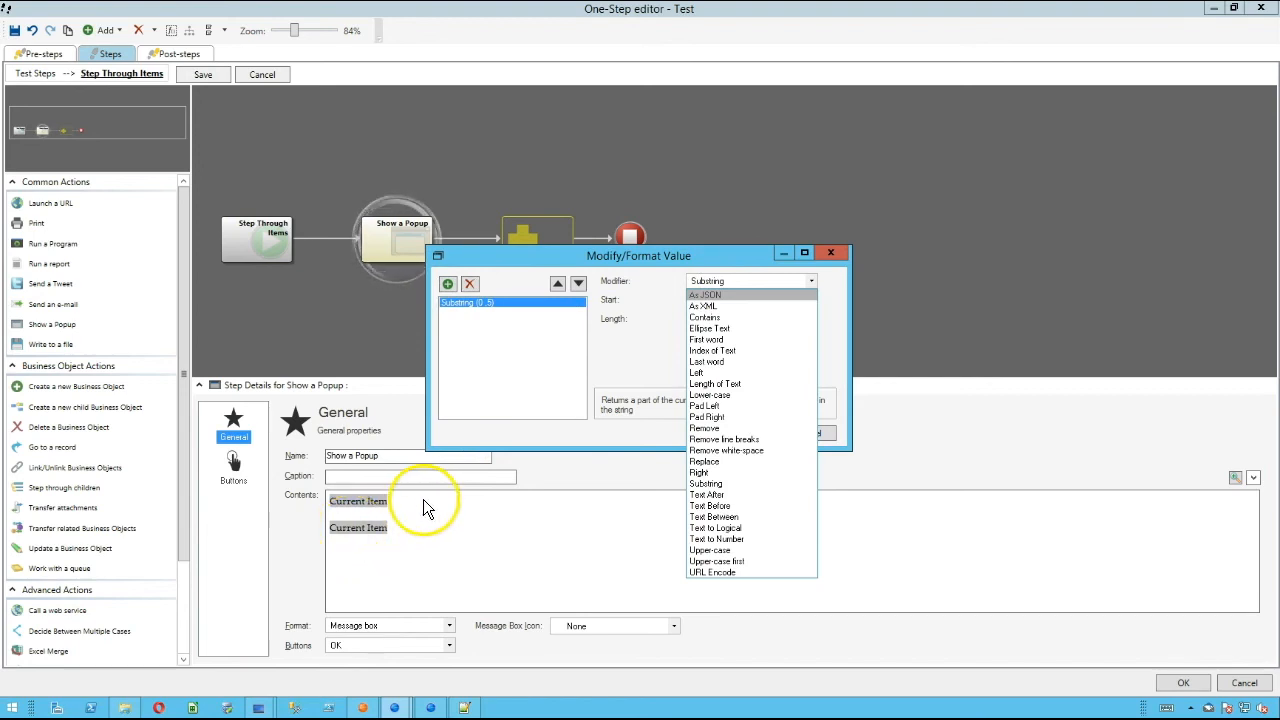
click(470, 304)
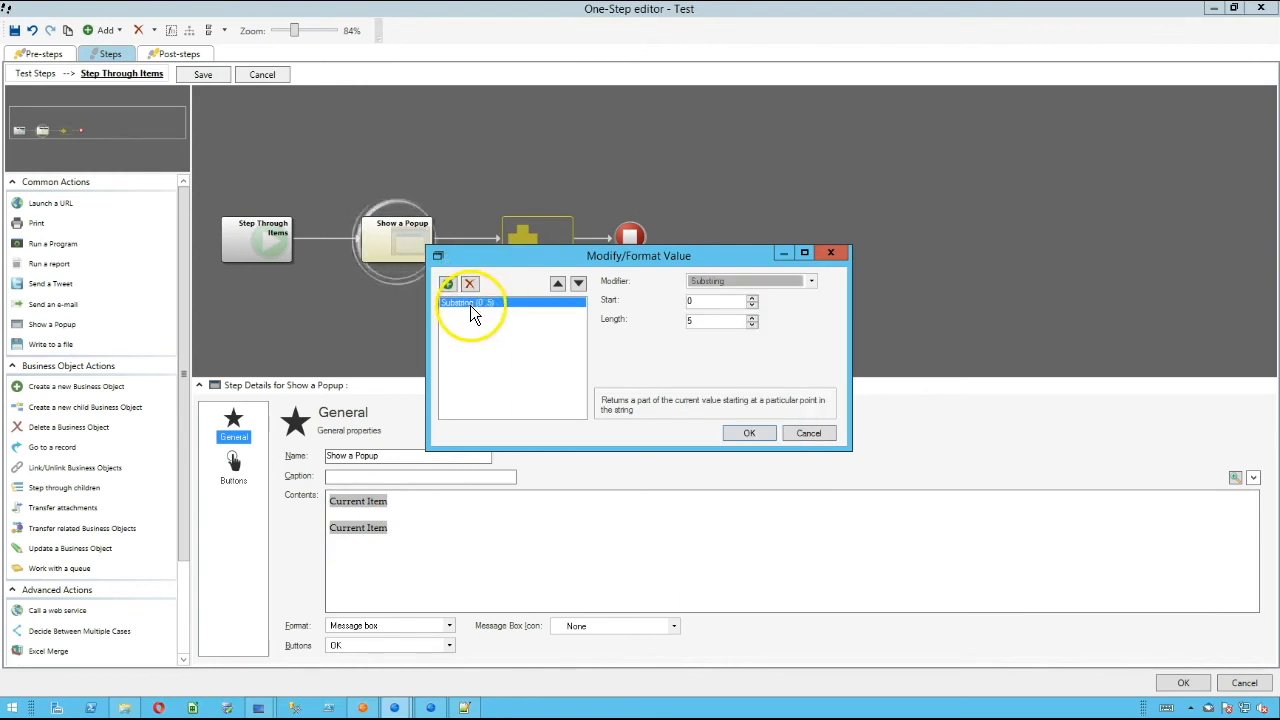
click(469, 287)
Step: Add a Text Between modifier to the second Current Item token
click(448, 284)
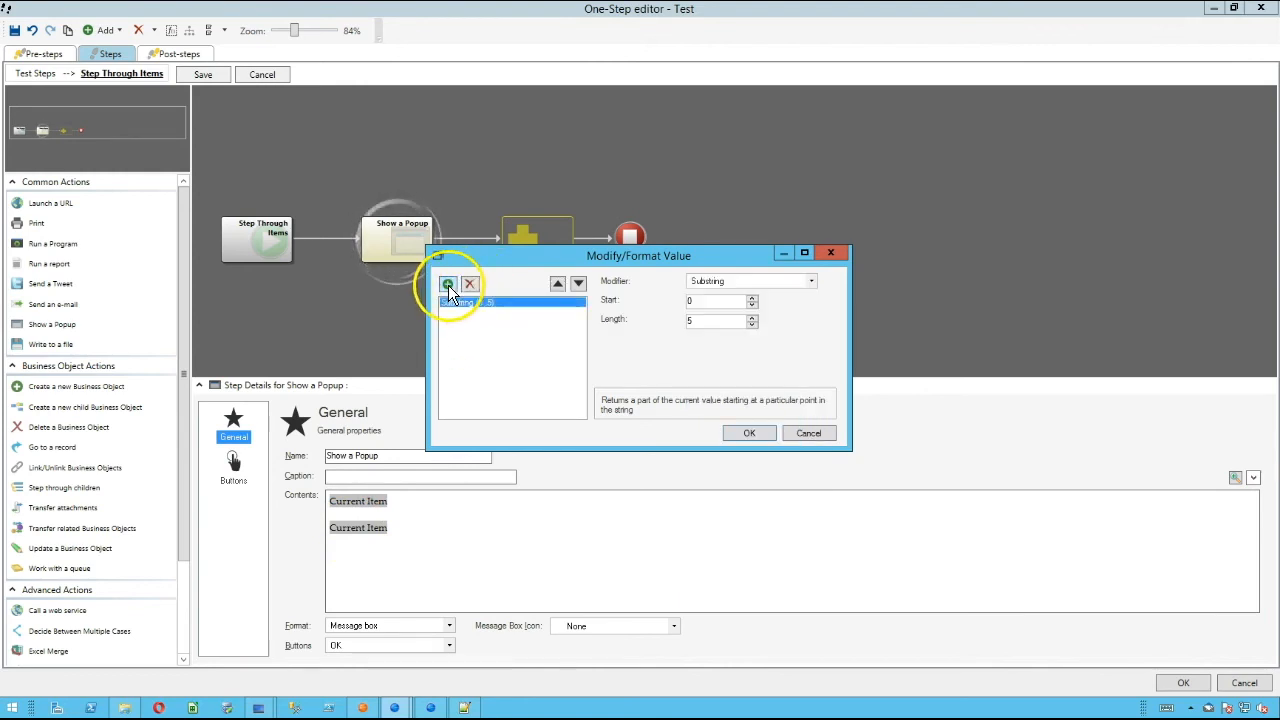
click(748, 282)
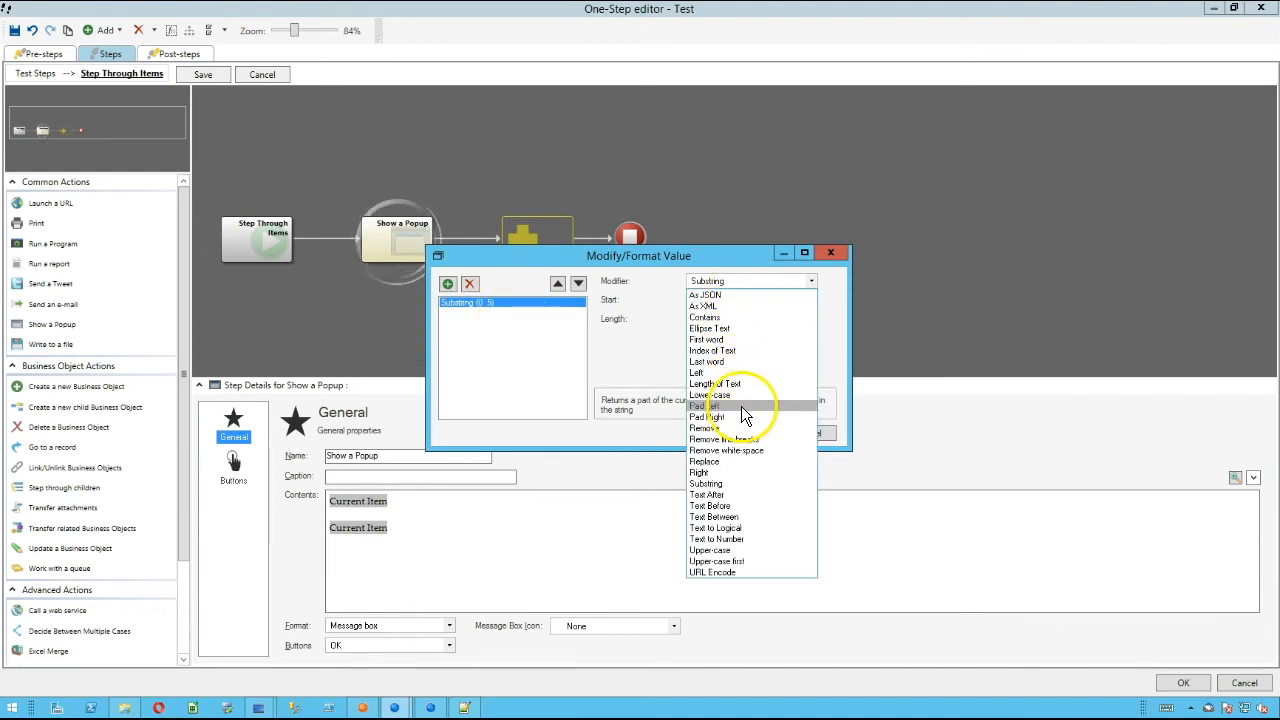
click(754, 460)
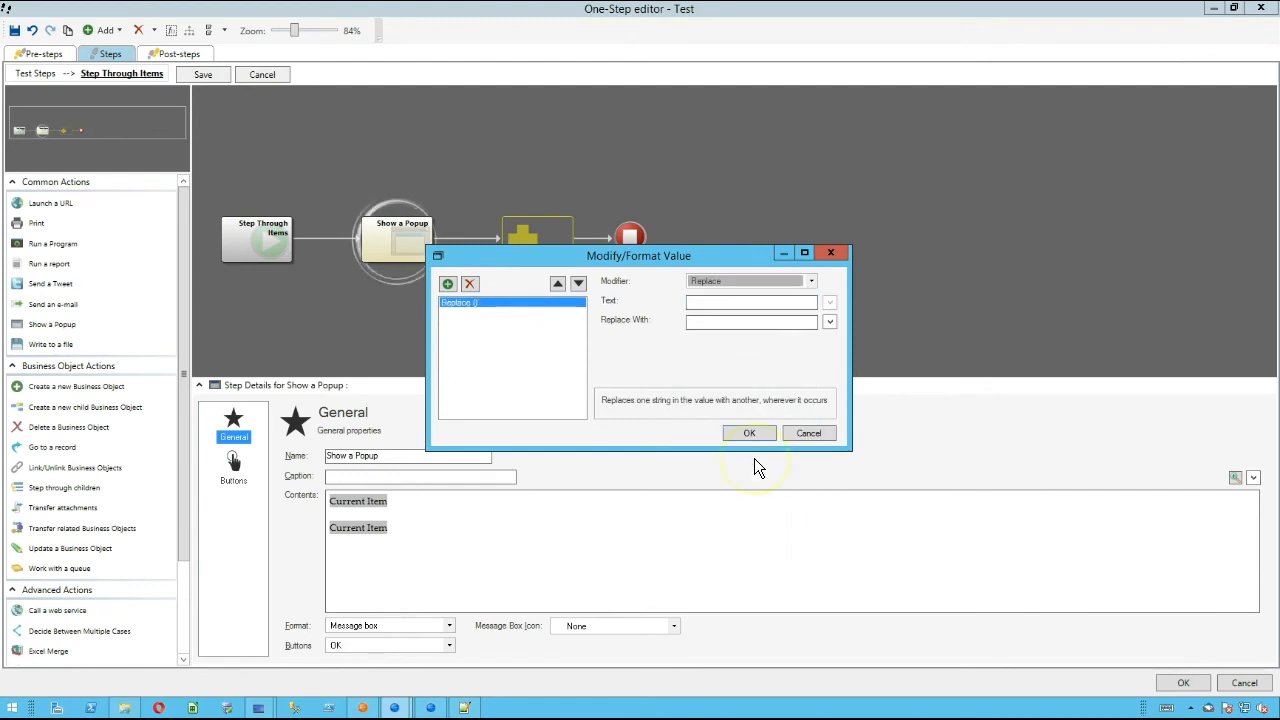
click(741, 288)
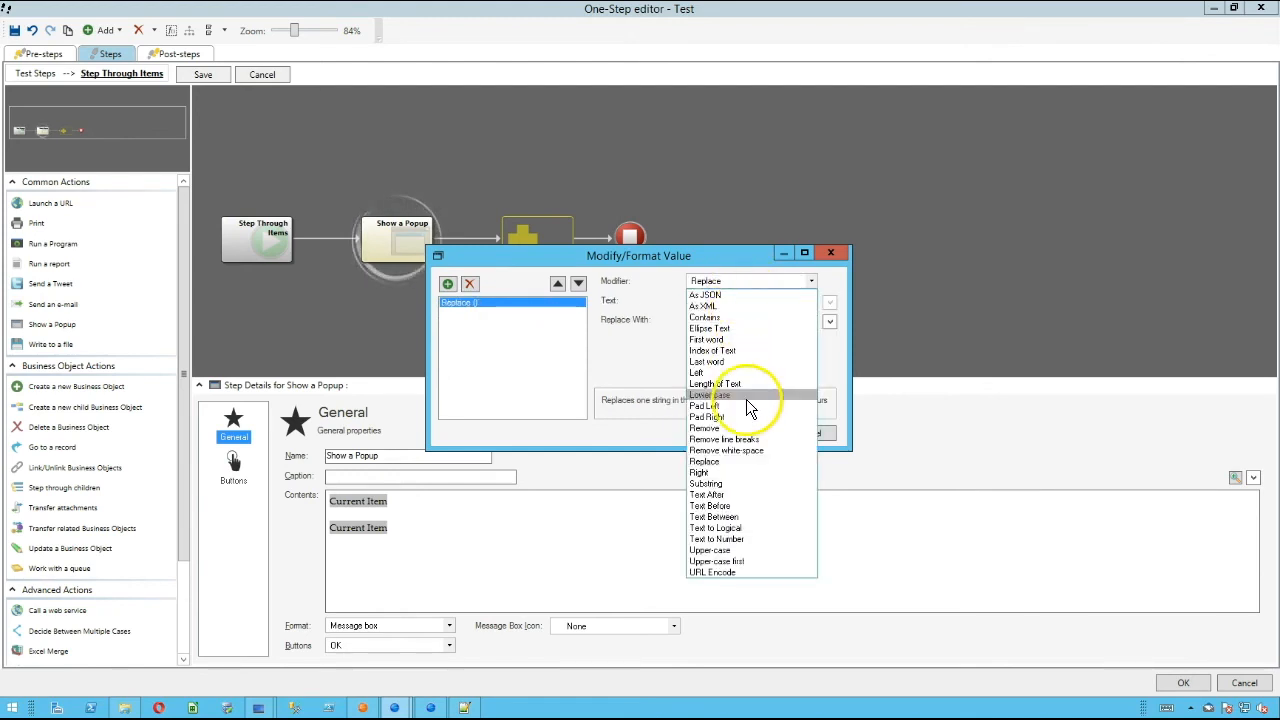
click(741, 513)
Step: Check the item tag in the Notepad++ sample and make the Text Between modifier start with <item> and end with </item>
click(464, 707)
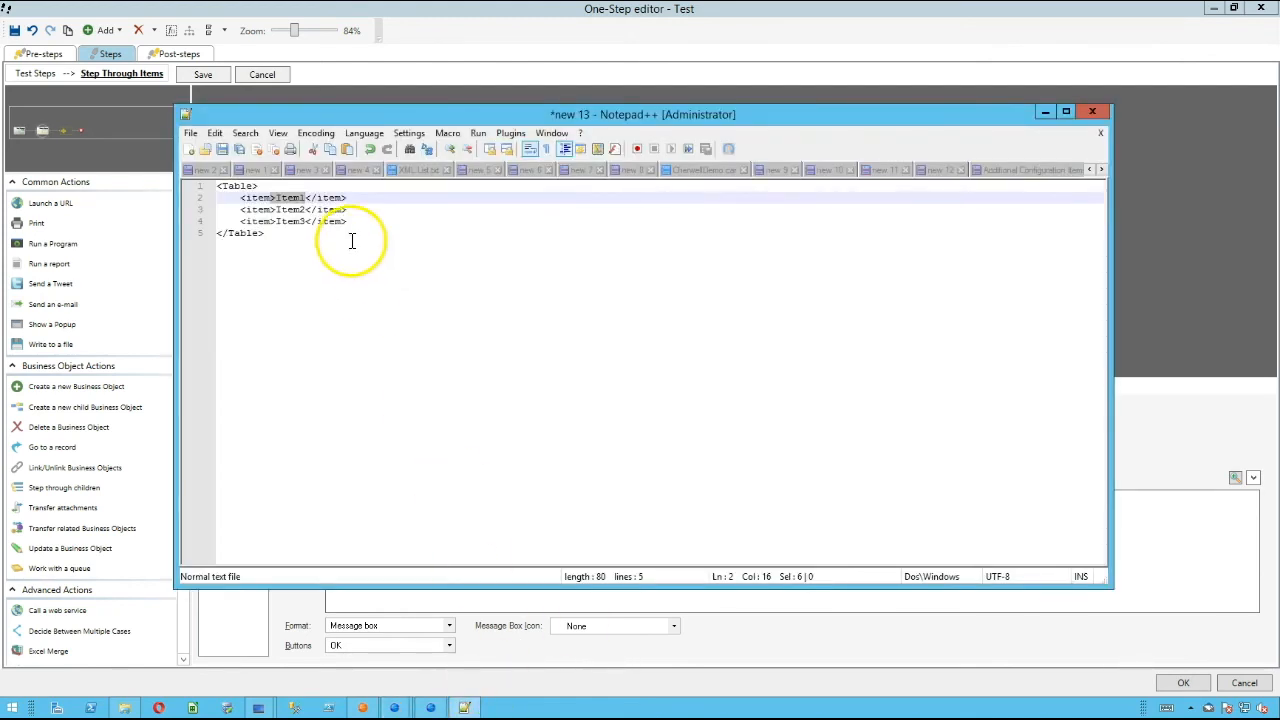
mouse_move(243, 198)
mouse_down()
mouse_move(275, 198)
mouse_move(246, 203)
mouse_up()
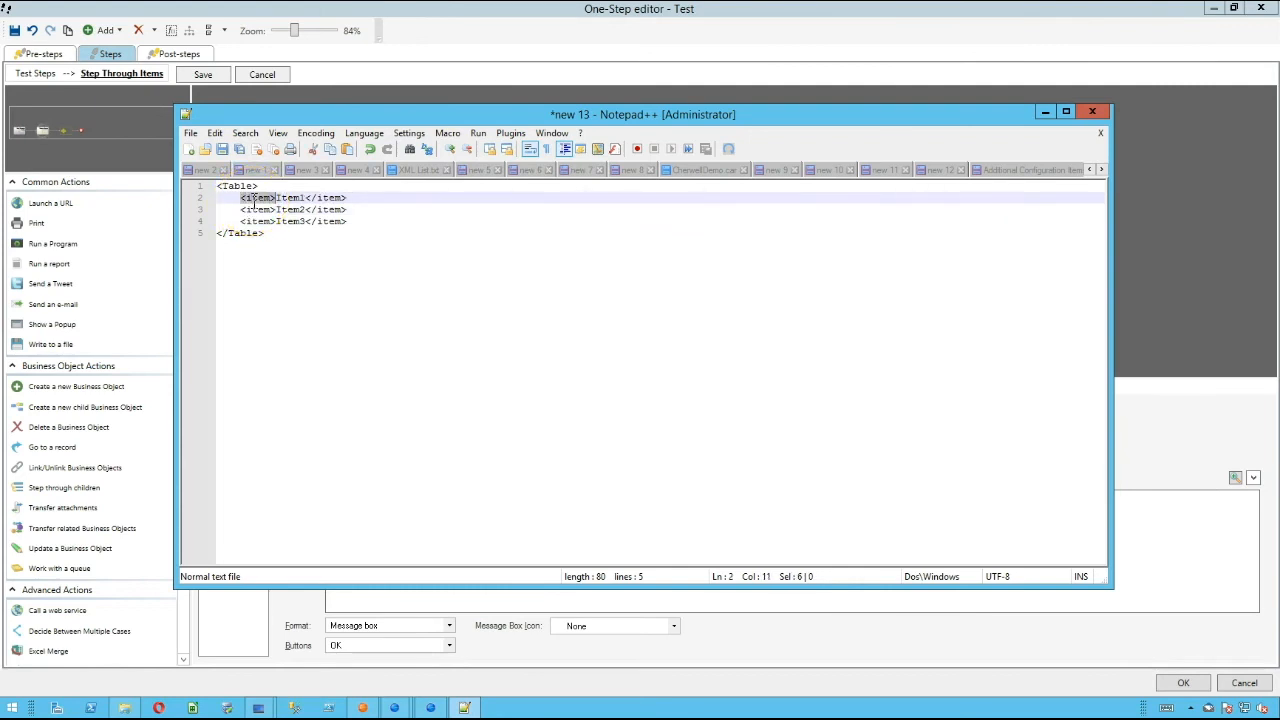
click(503, 51)
click(745, 302)
text(<item>)
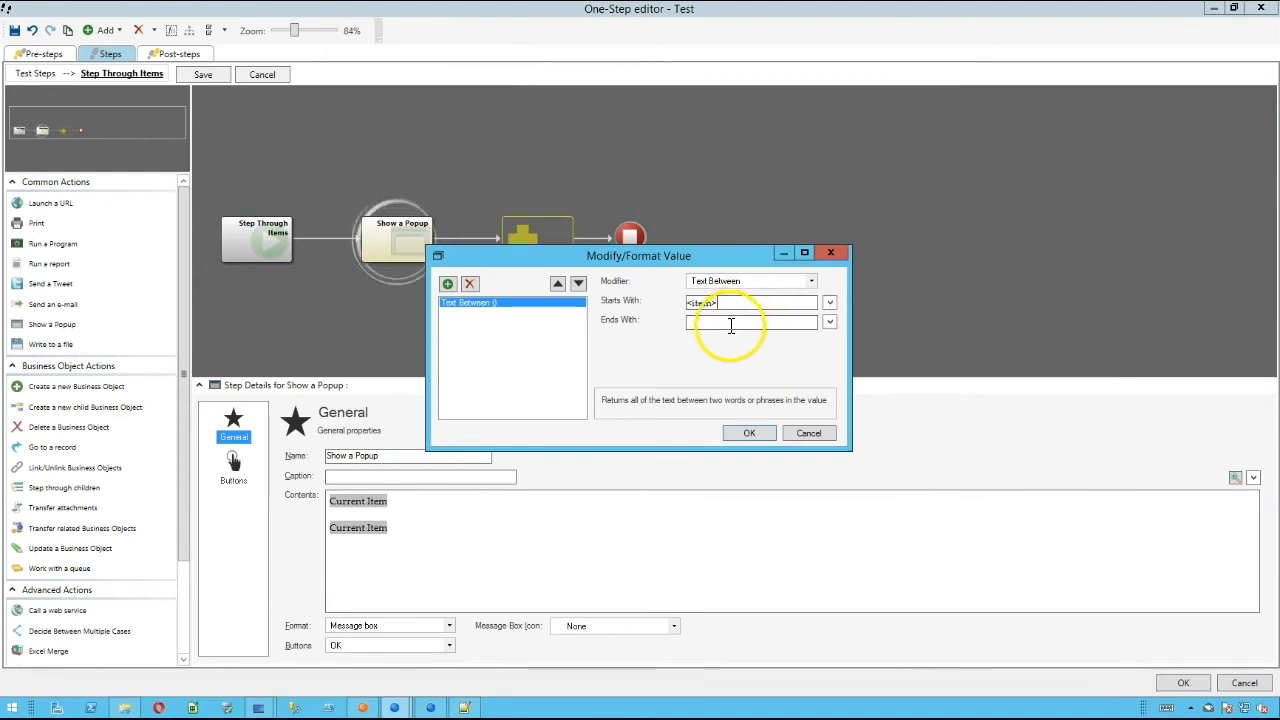
click(720, 322)
text(<item>)
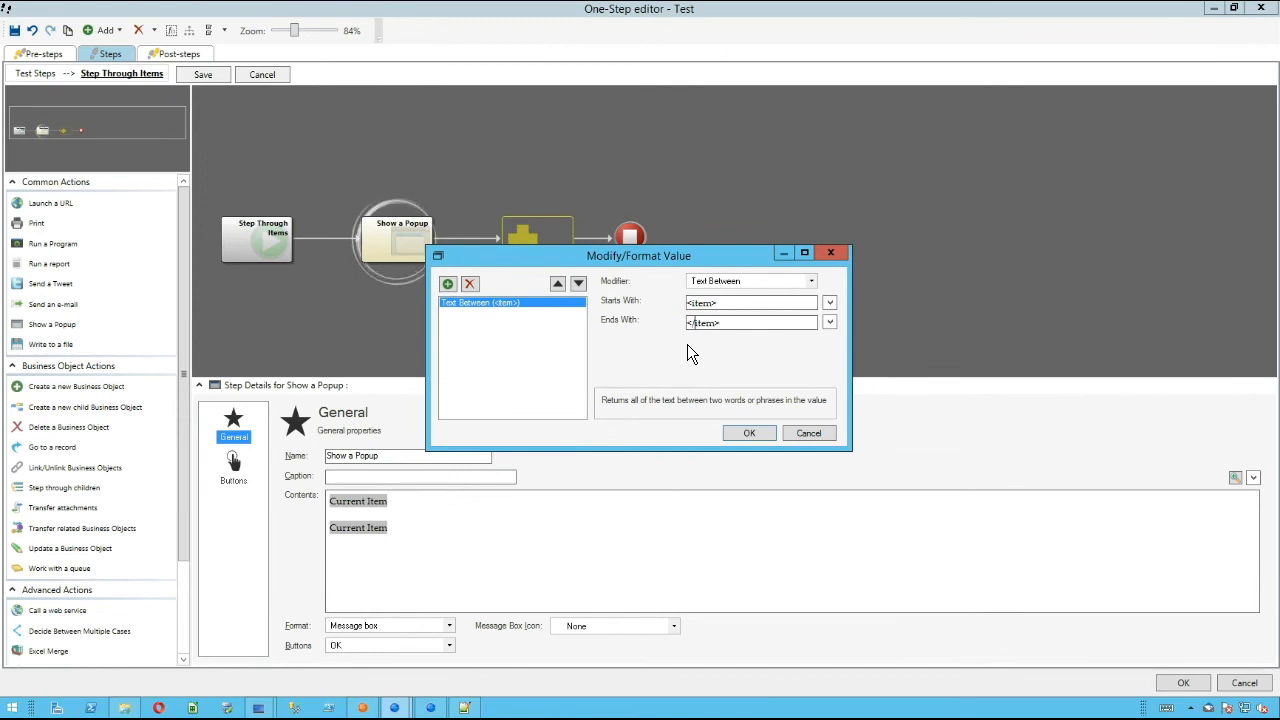
click(752, 433)
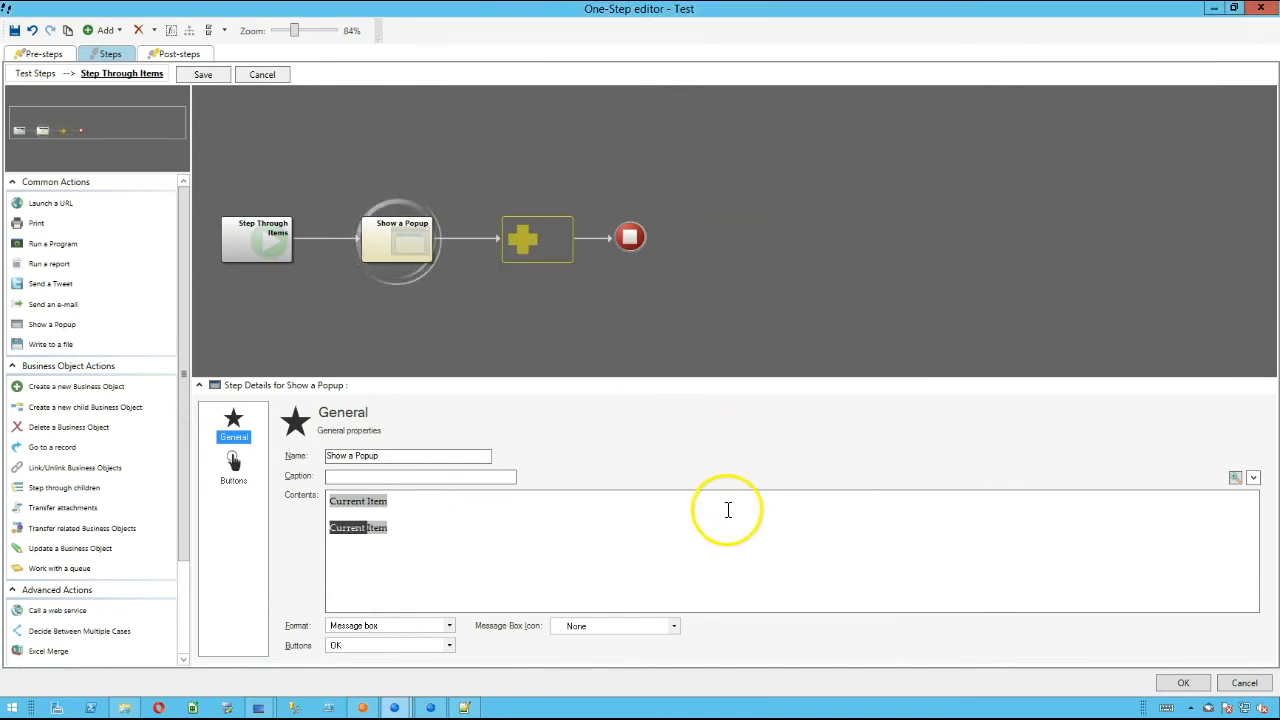
Step: Save the loop and the Test One-Step, run it on the incident, and close each item popup
click(202, 74)
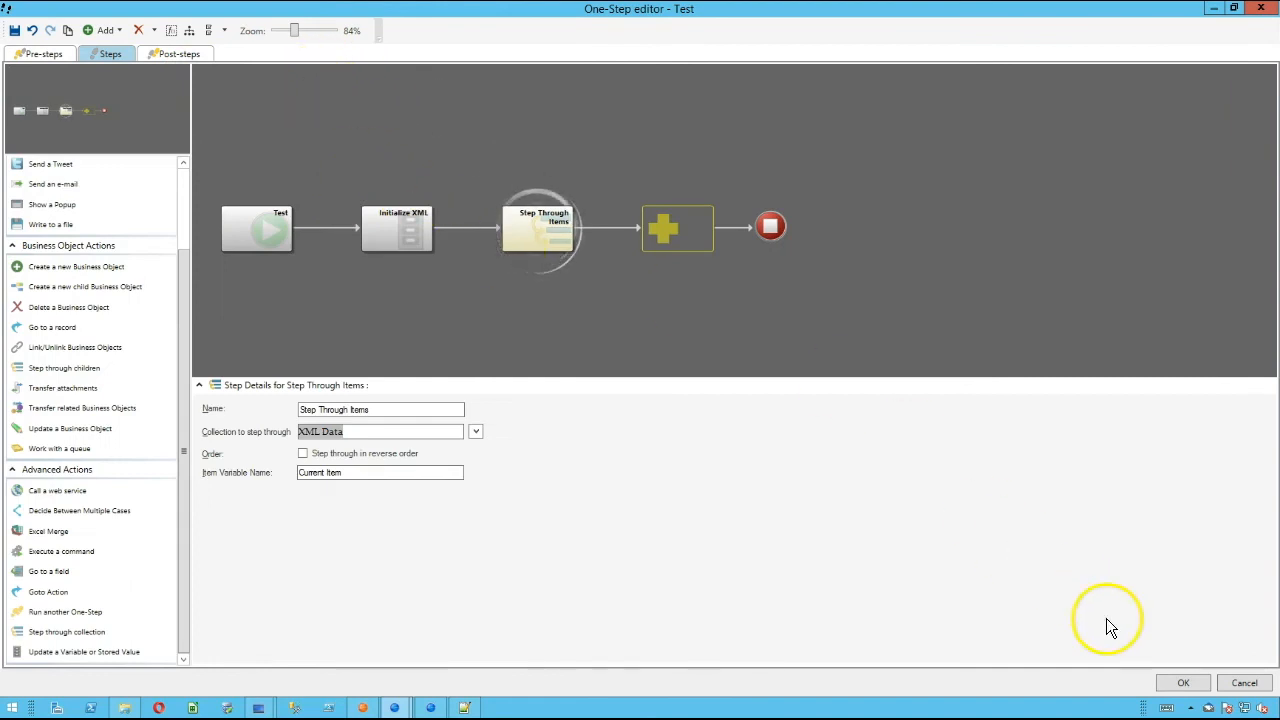
click(1183, 683)
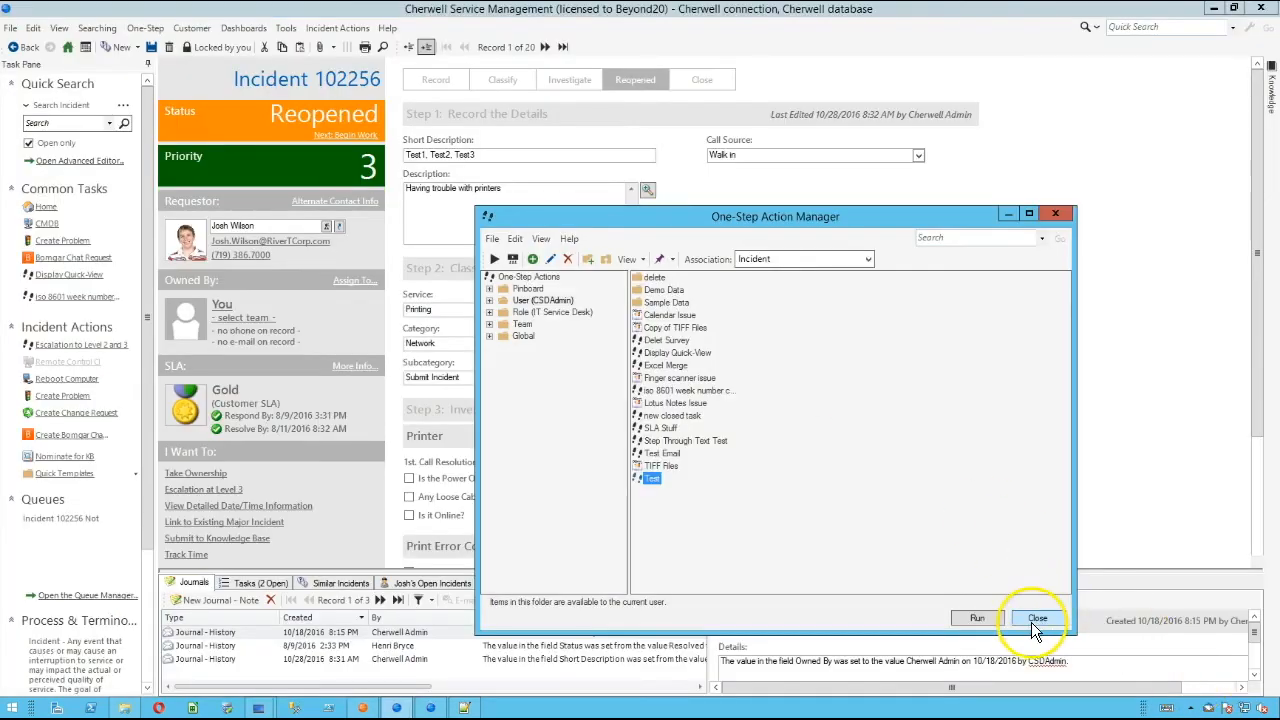
click(977, 618)
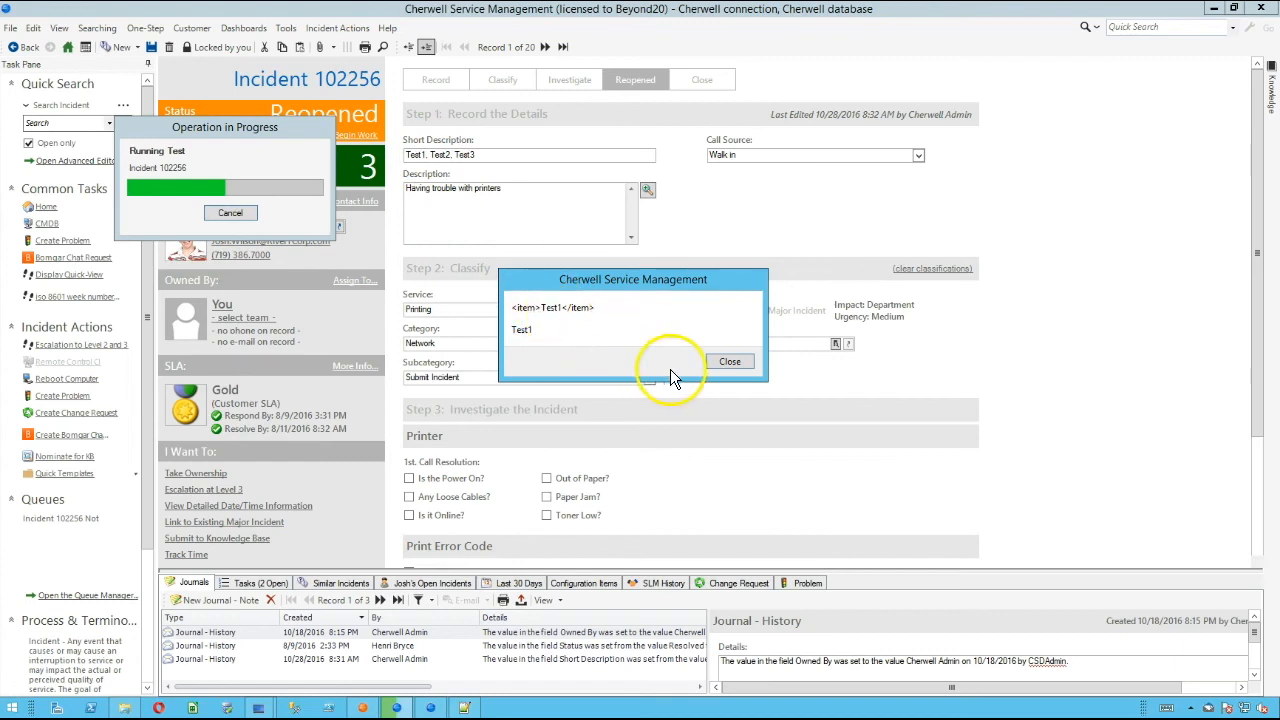
click(739, 362)
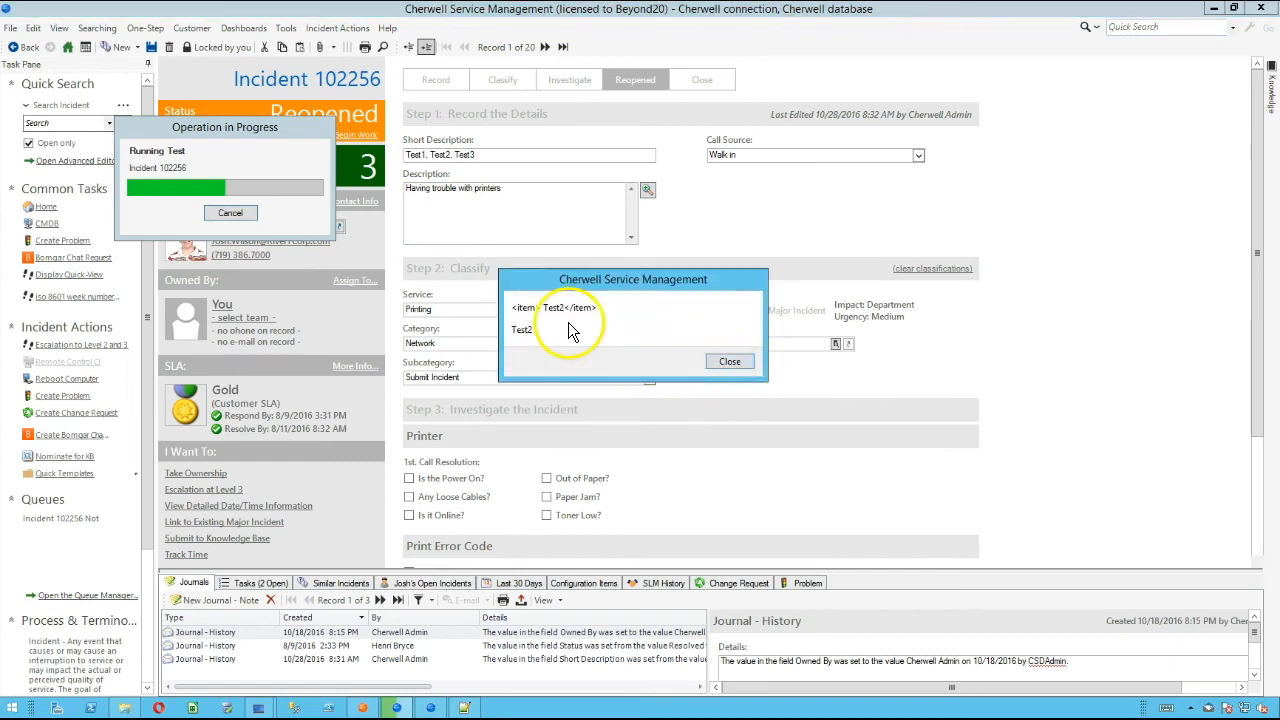
click(723, 362)
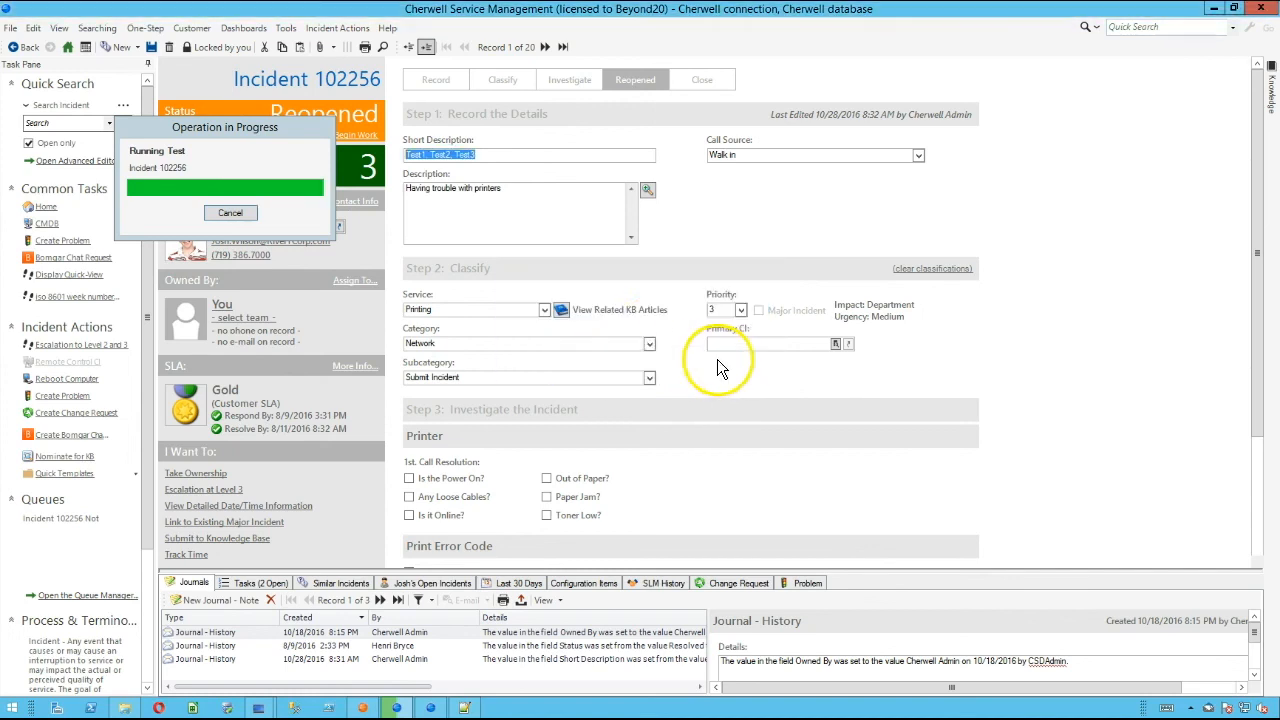
Step: Reopen the Test One-Step for editing from the One-Step Manager
click(145, 27)
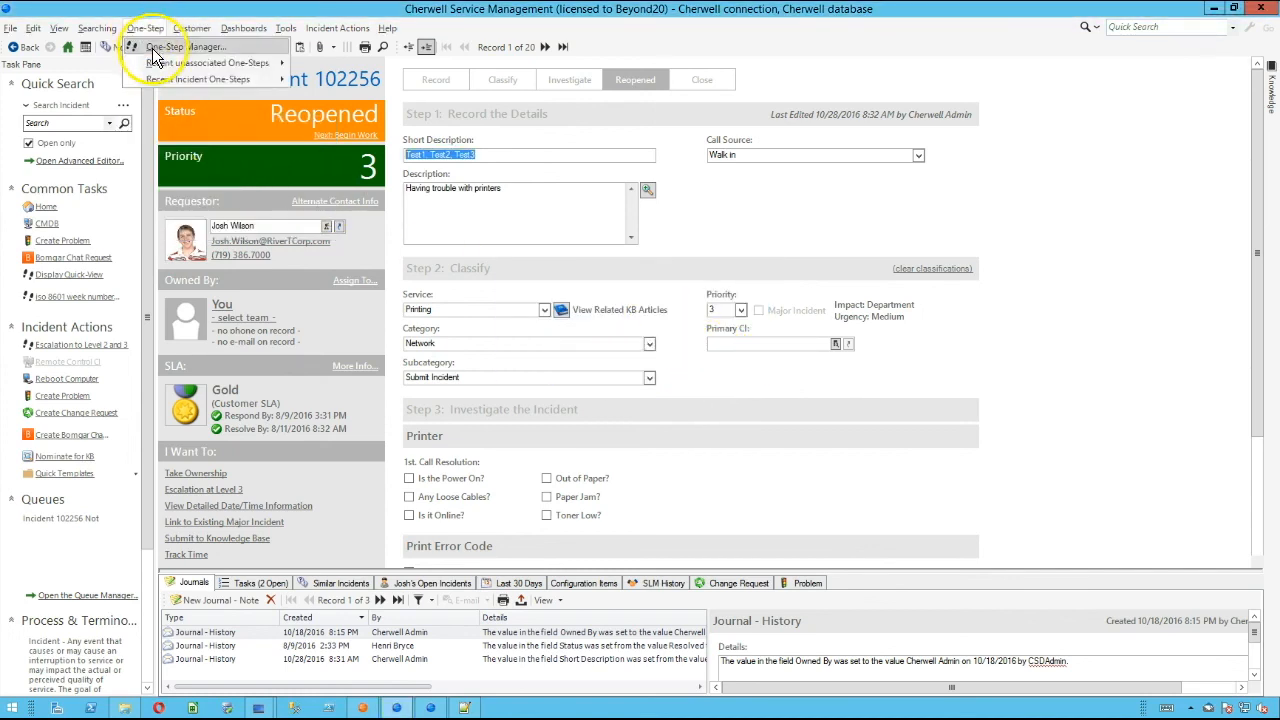
click(175, 41)
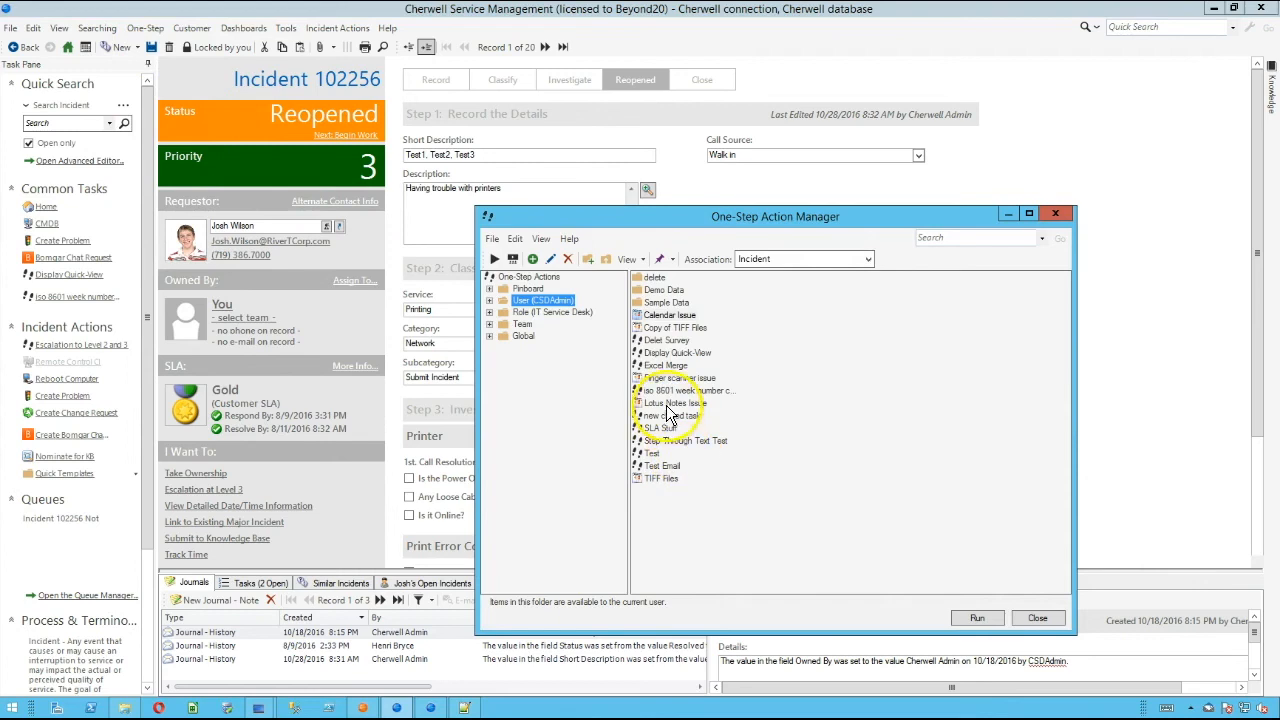
right_click(670, 453)
click(684, 513)
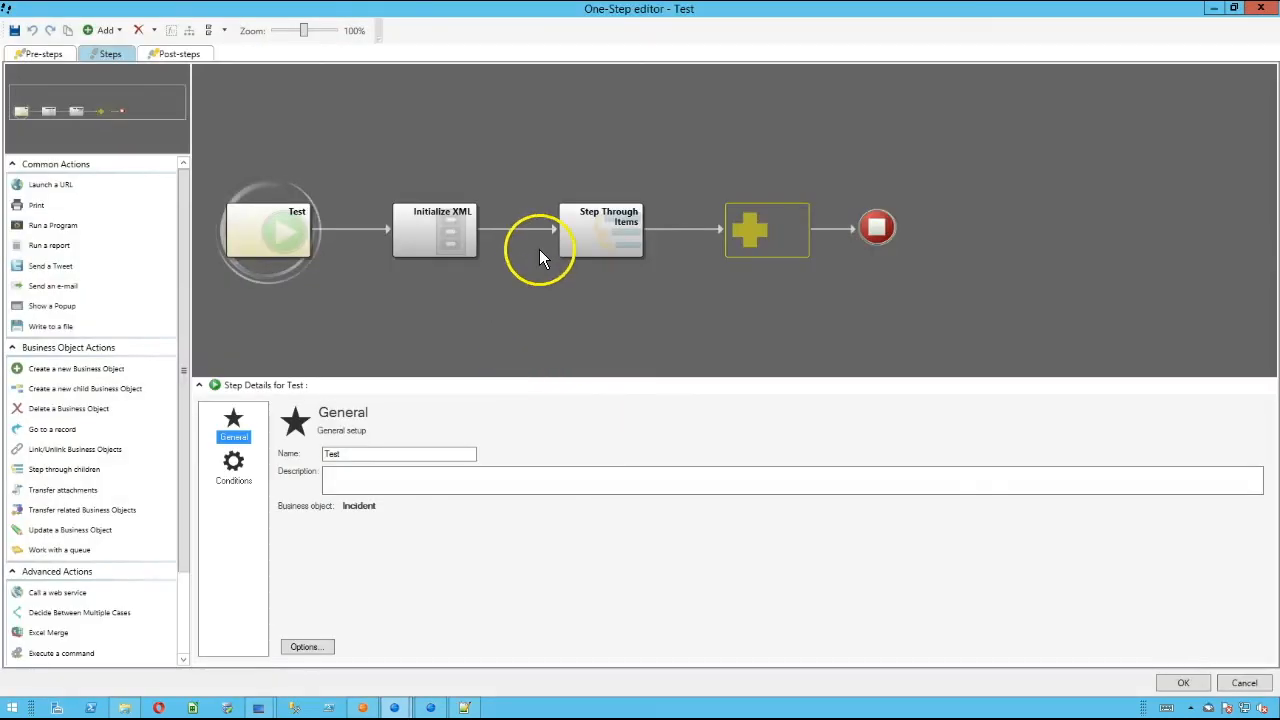
Step: Insert a Create a new child Business Object action before the popup in the Step Through Items loop
double_click(604, 248)
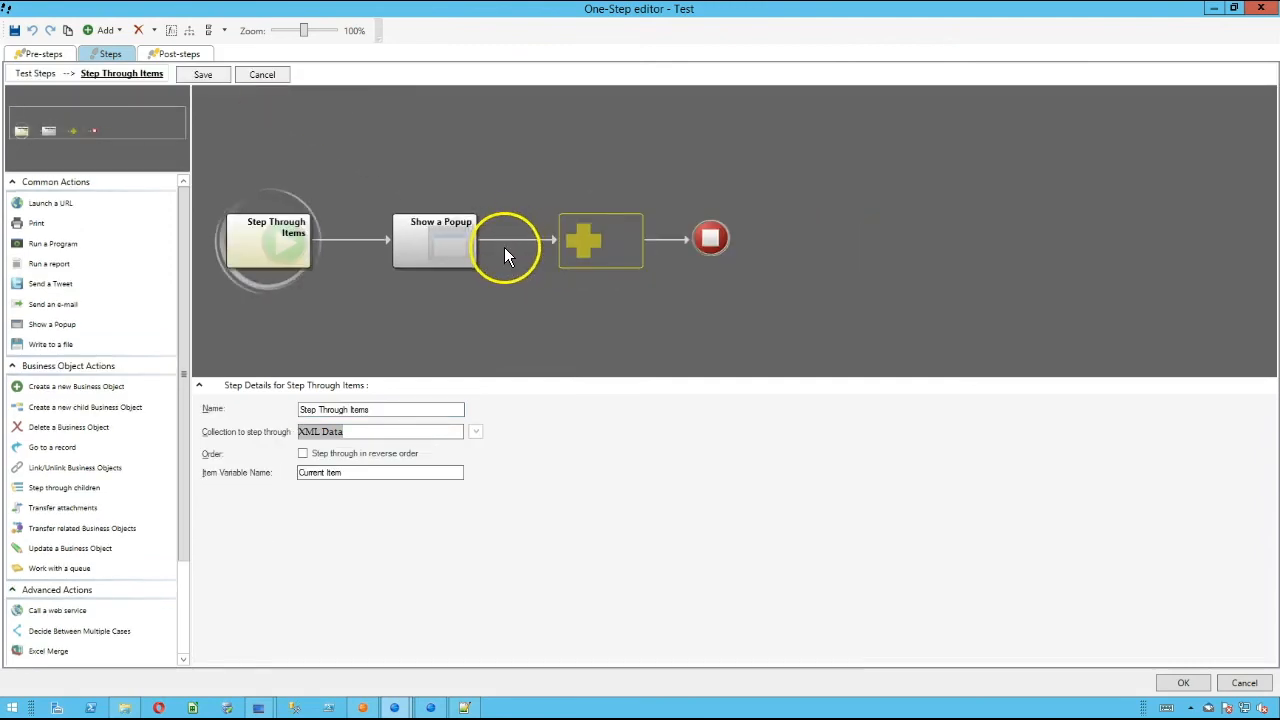
click(434, 243)
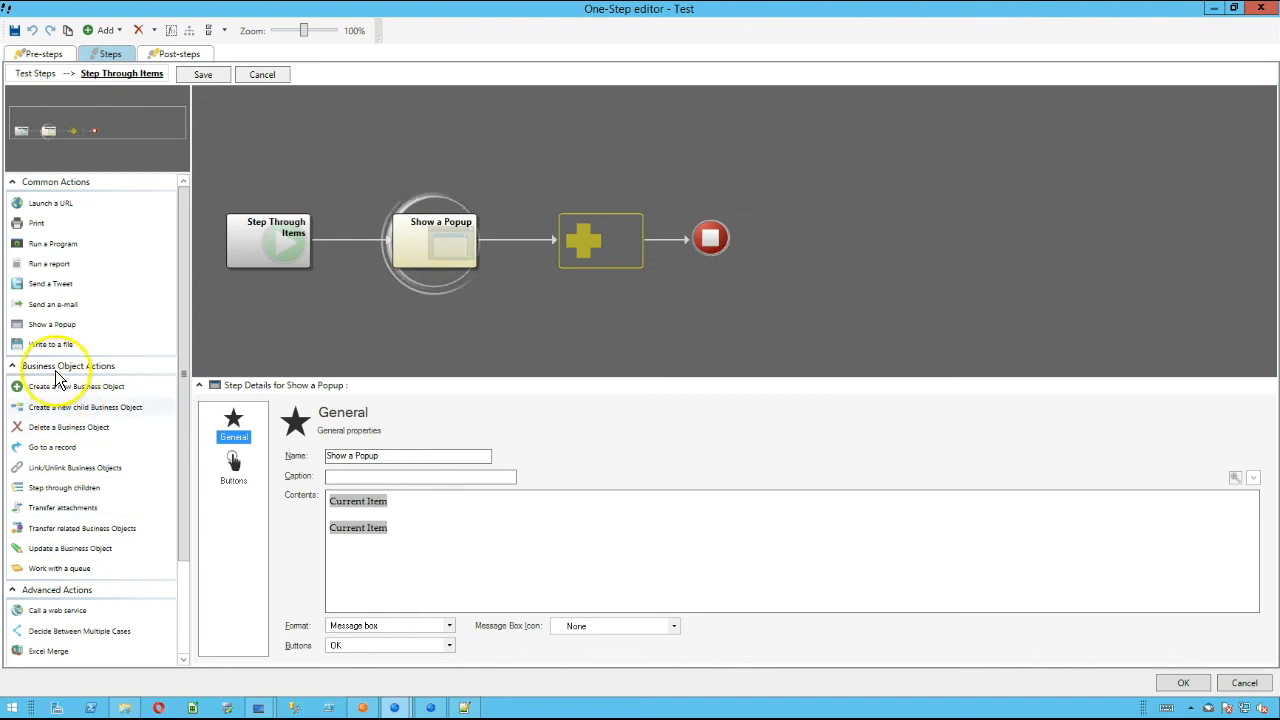
mouse_move(42, 417)
mouse_down()
mouse_move(586, 257)
mouse_move(371, 257)
mouse_move(360, 243)
mouse_move(355, 267)
mouse_up()
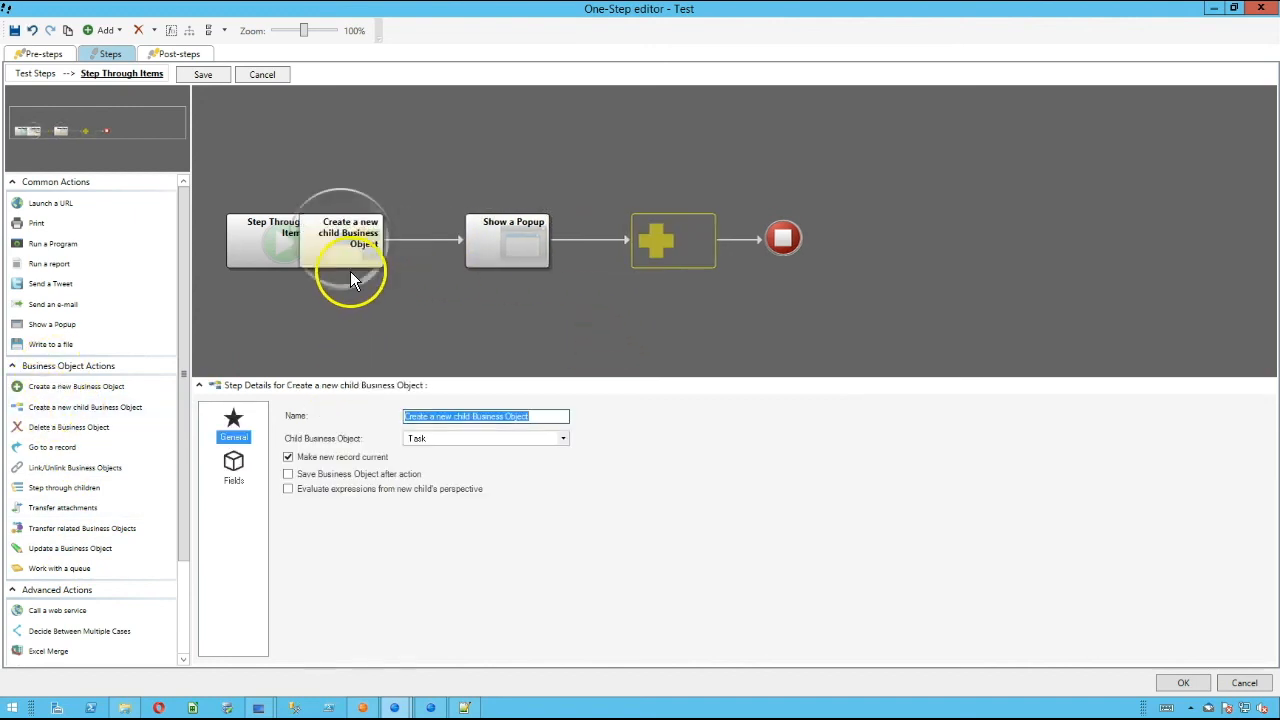
click(233, 464)
mouse_move(468, 455)
mouse_down()
mouse_move(467, 545)
mouse_move(468, 468)
mouse_up()
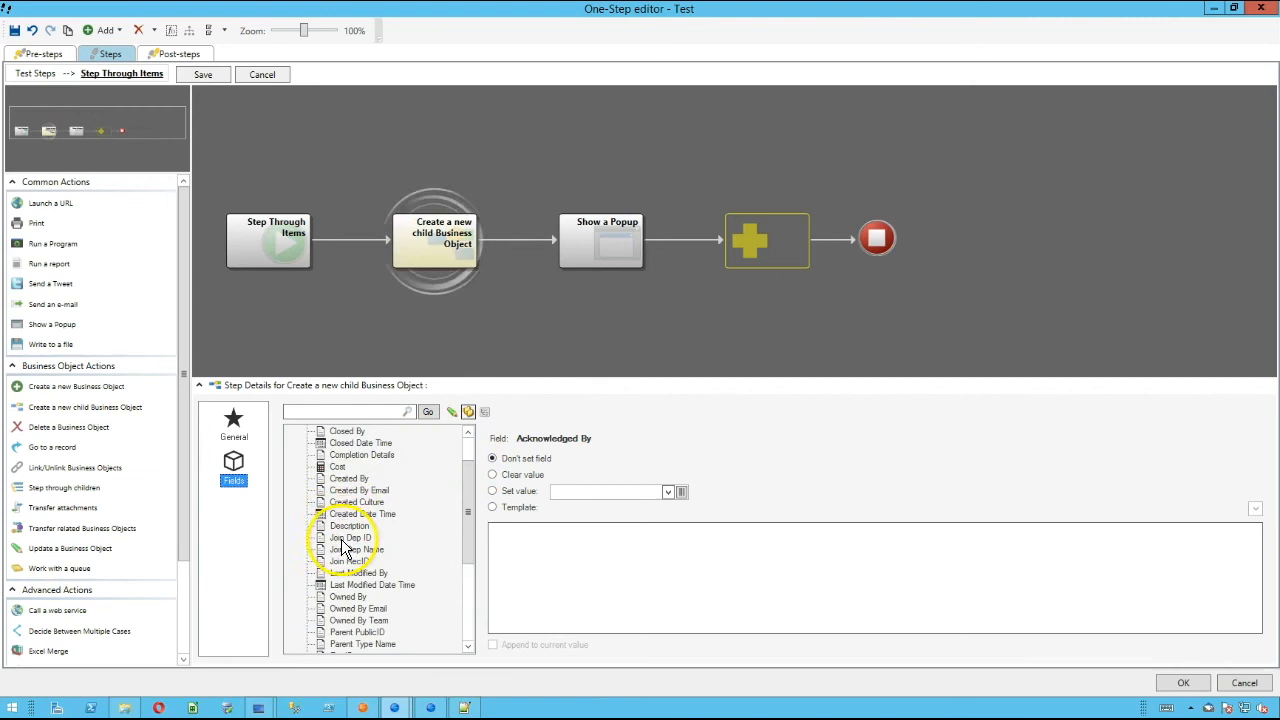
click(352, 526)
click(520, 550)
Step: Set the new action's child business object to Journal and its group member to Journal - Note
click(231, 427)
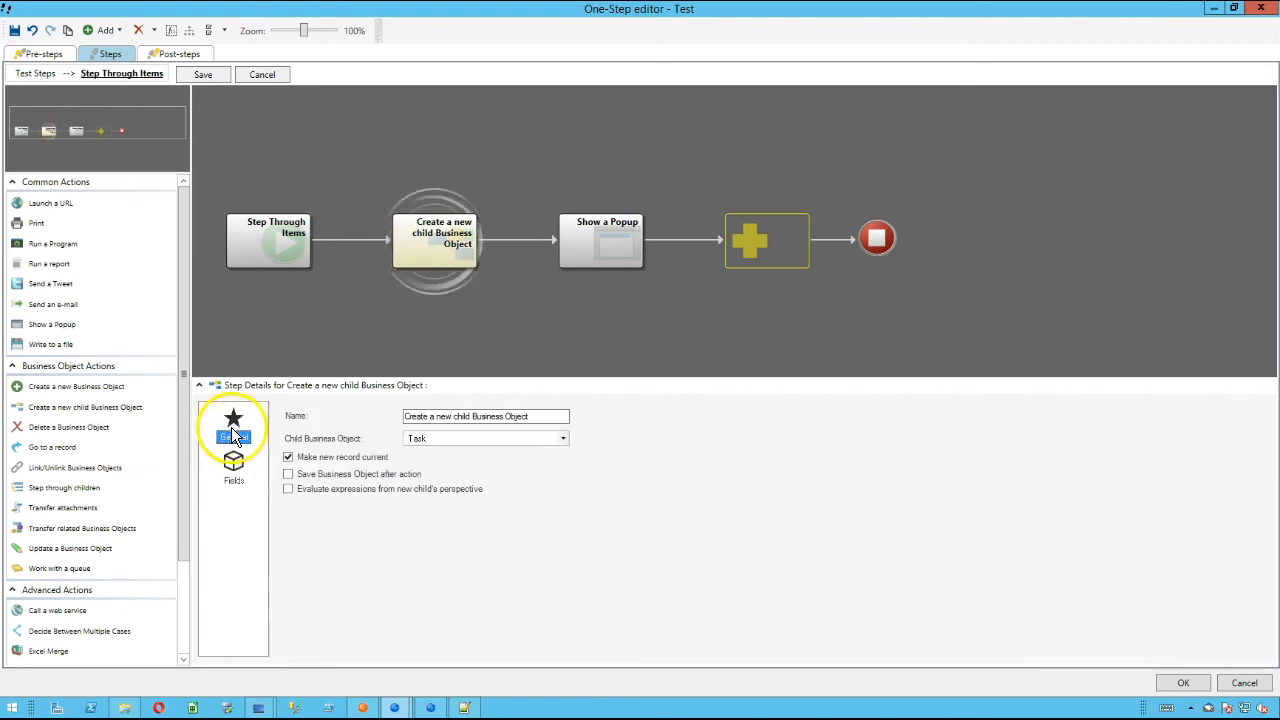
click(432, 440)
click(432, 476)
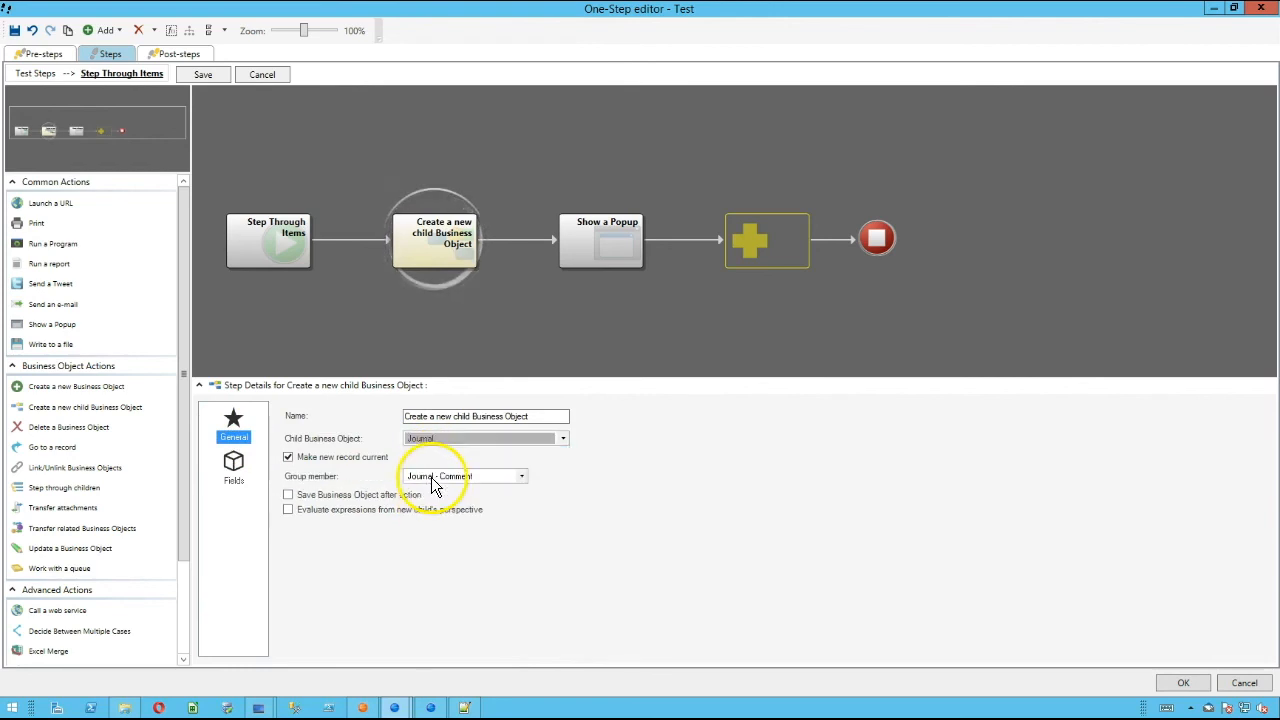
click(430, 477)
click(449, 535)
Step: Fill the journal note's Details field from a template containing the Current Item variable
click(233, 470)
click(327, 490)
click(492, 507)
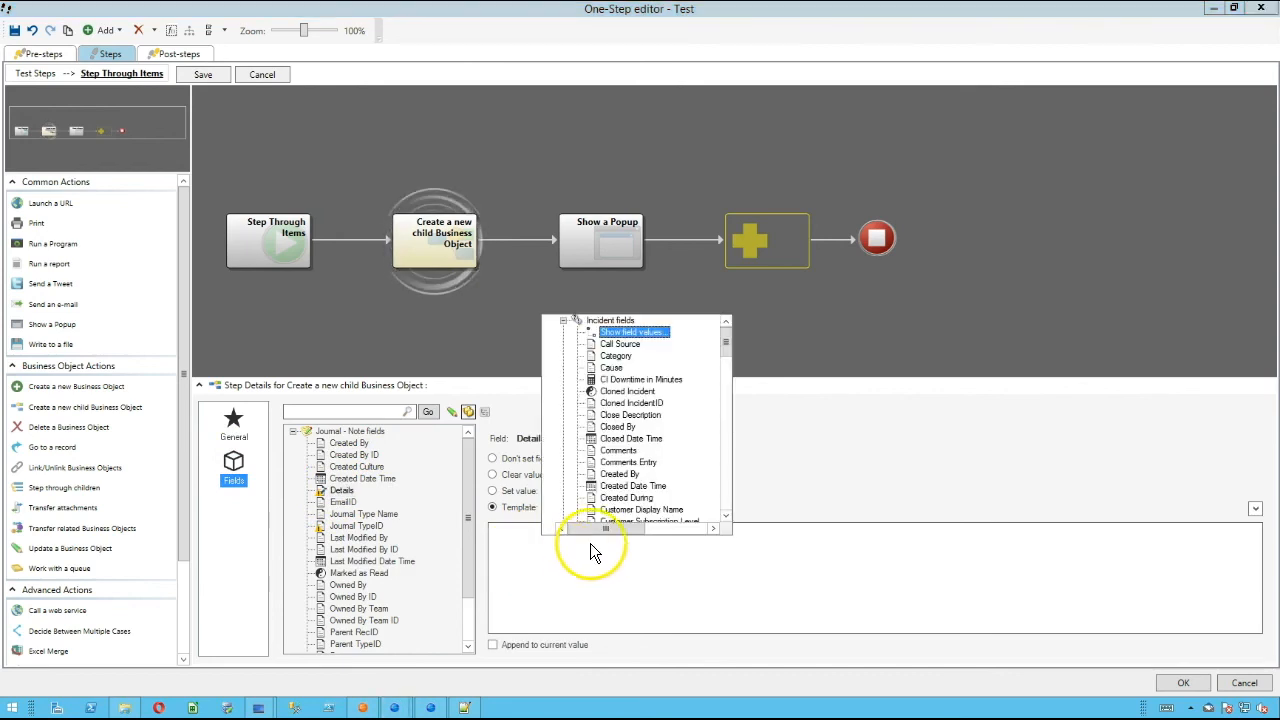
scroll(605, 330, down, 10)
scroll(620, 390, down, 5)
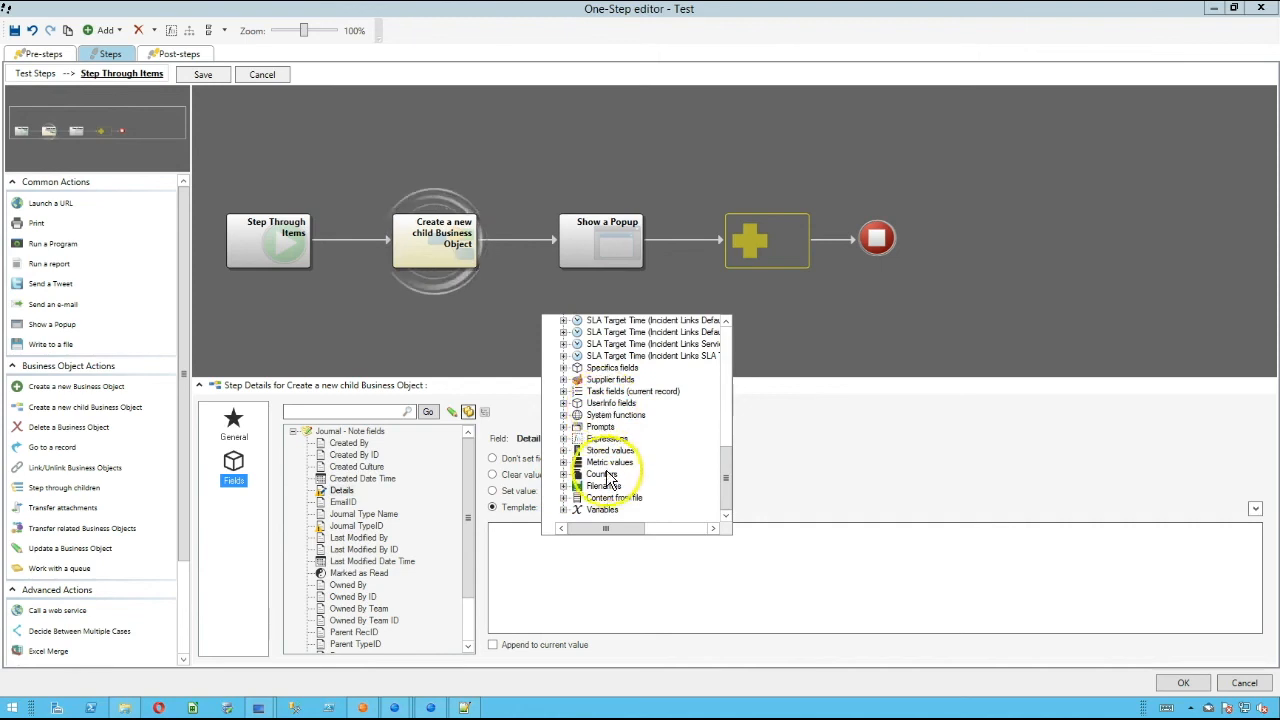
double_click(604, 510)
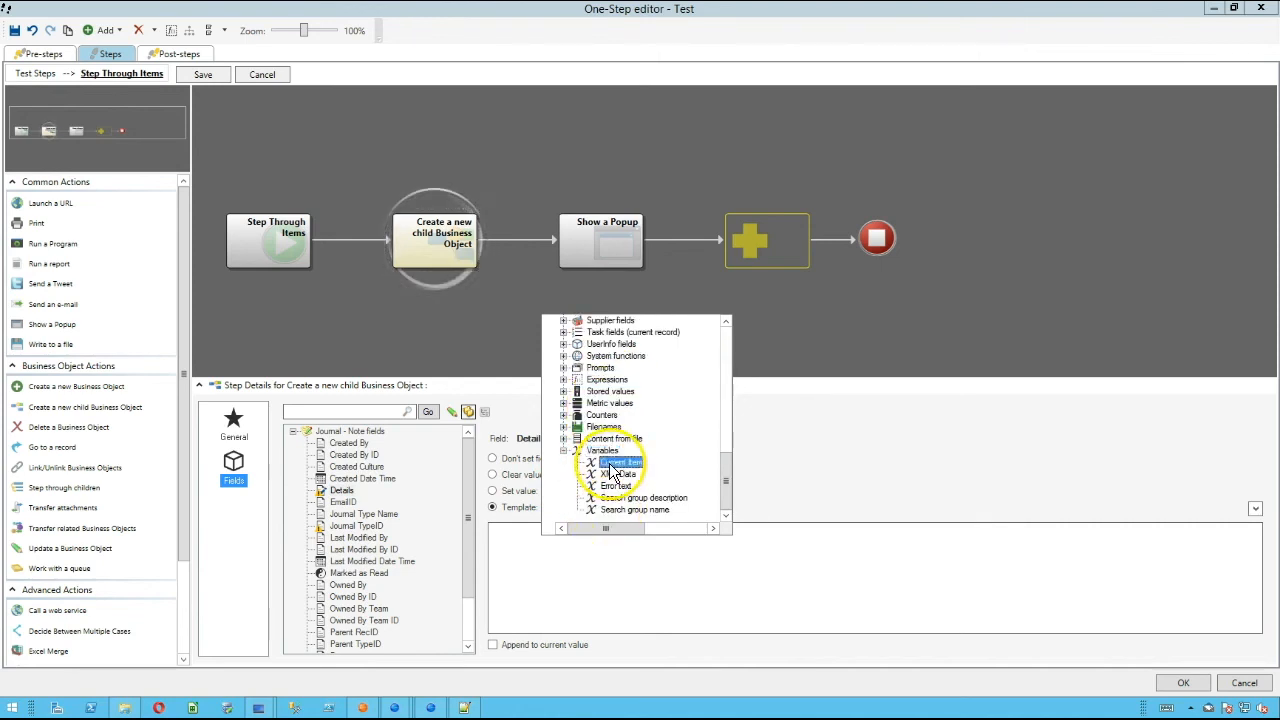
double_click(612, 462)
Step: Replace the Find Element modifier on the Details field's Current Item token with a Text Between modifier
double_click(527, 530)
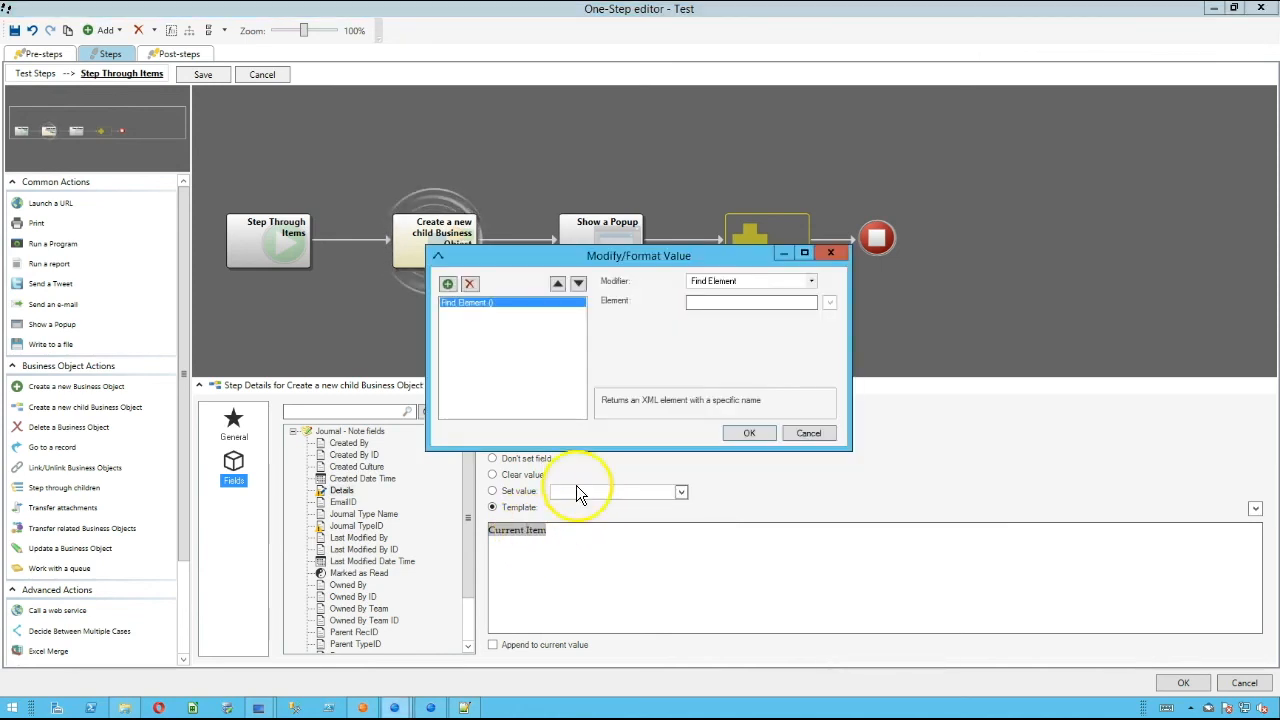
click(742, 281)
click(738, 281)
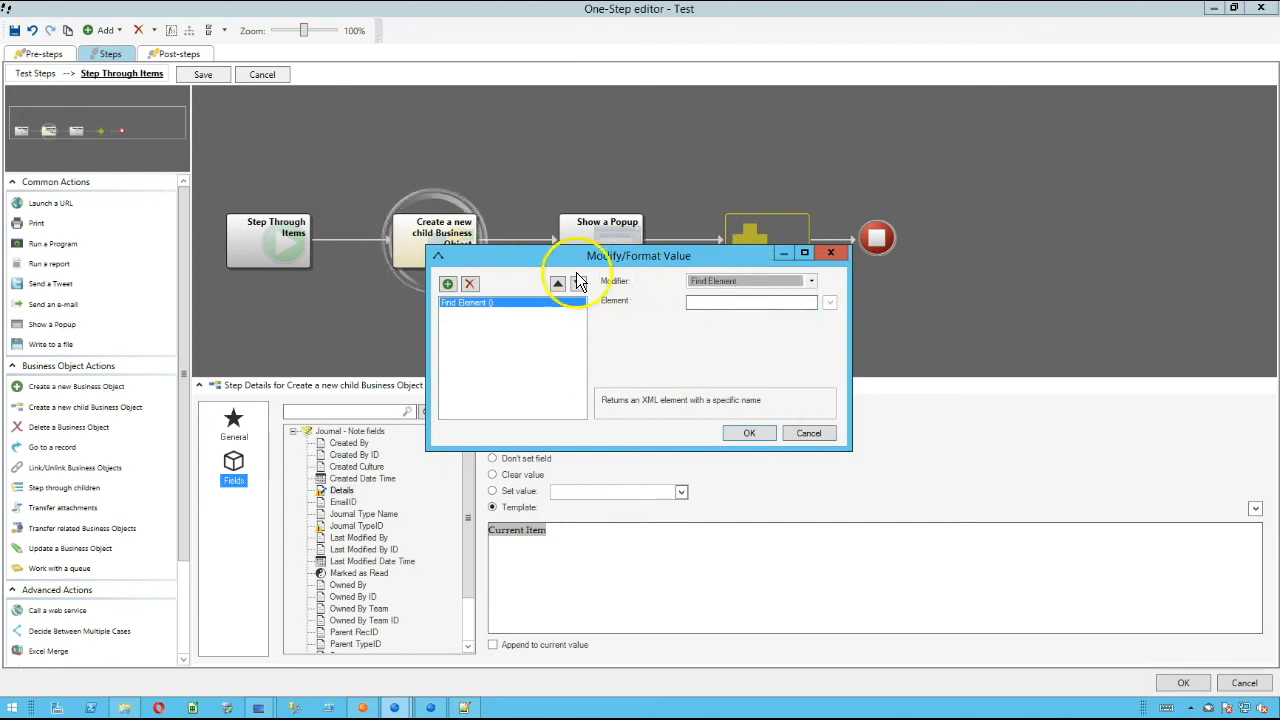
click(470, 285)
click(449, 284)
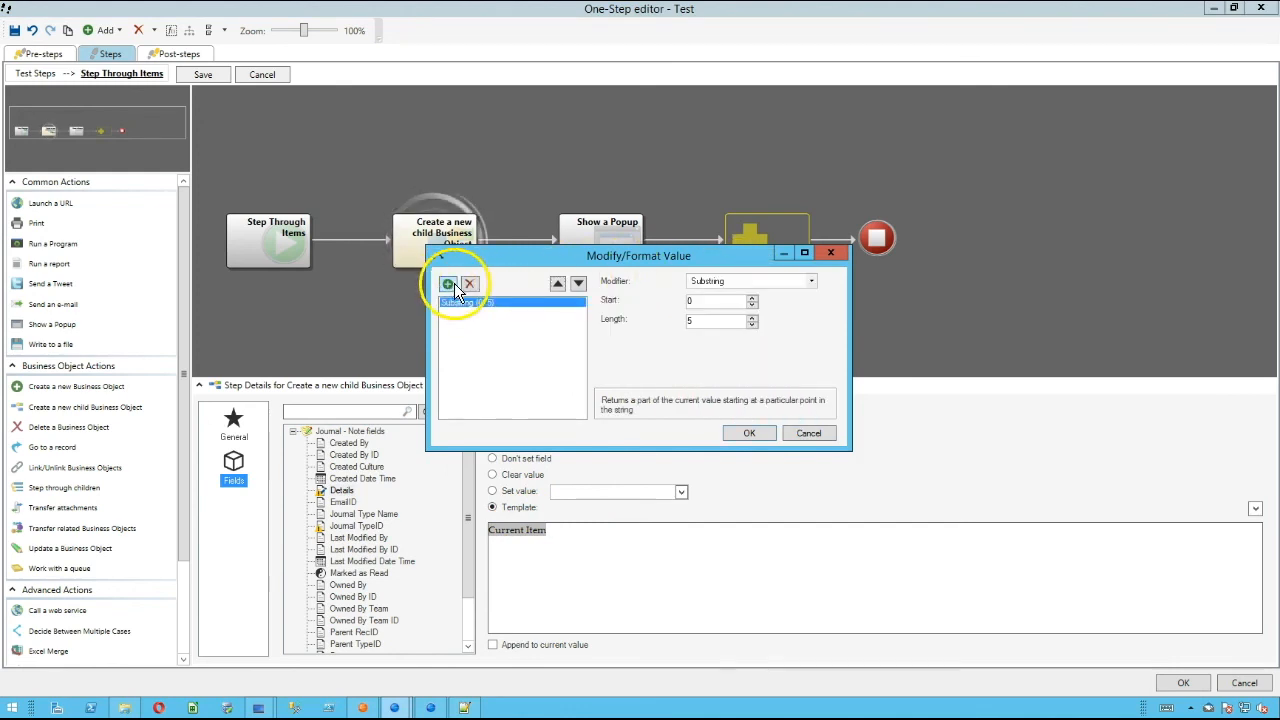
click(700, 283)
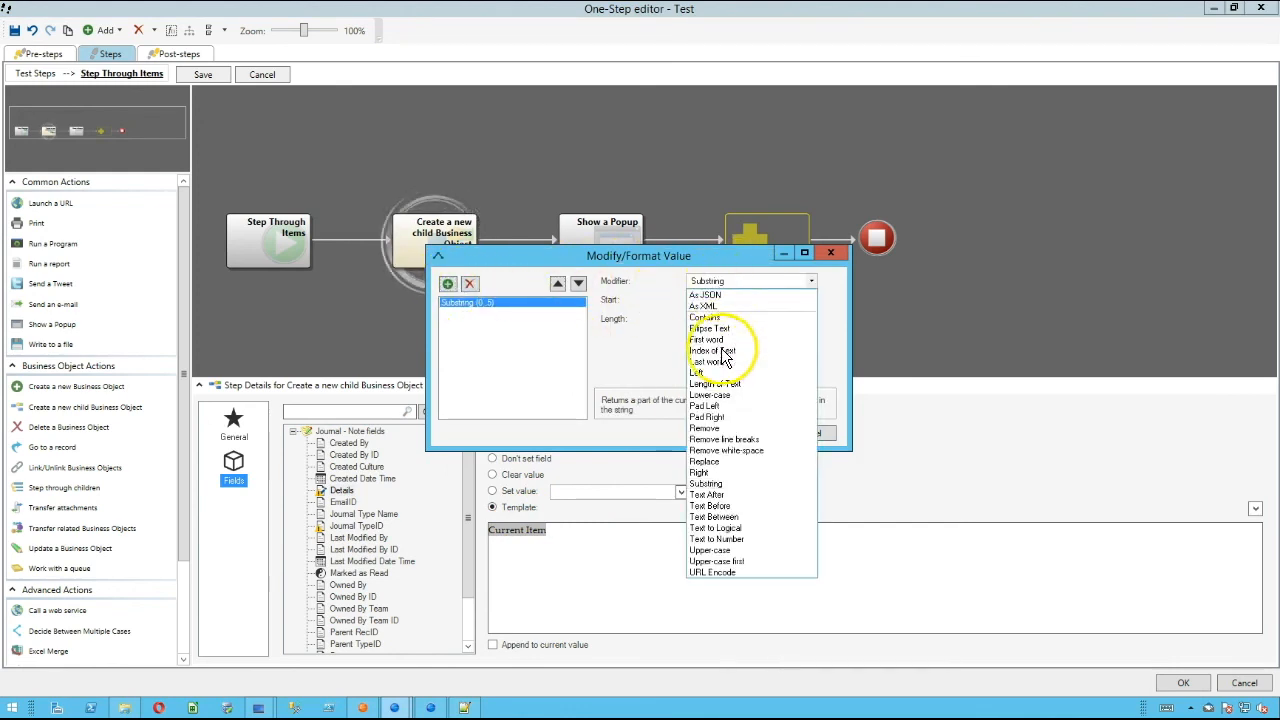
click(712, 516)
Step: Make the Text Between modifier start with <item> and end with the closing item tag, and apply it
text(<item>)
key(Tab)
text(<item>)
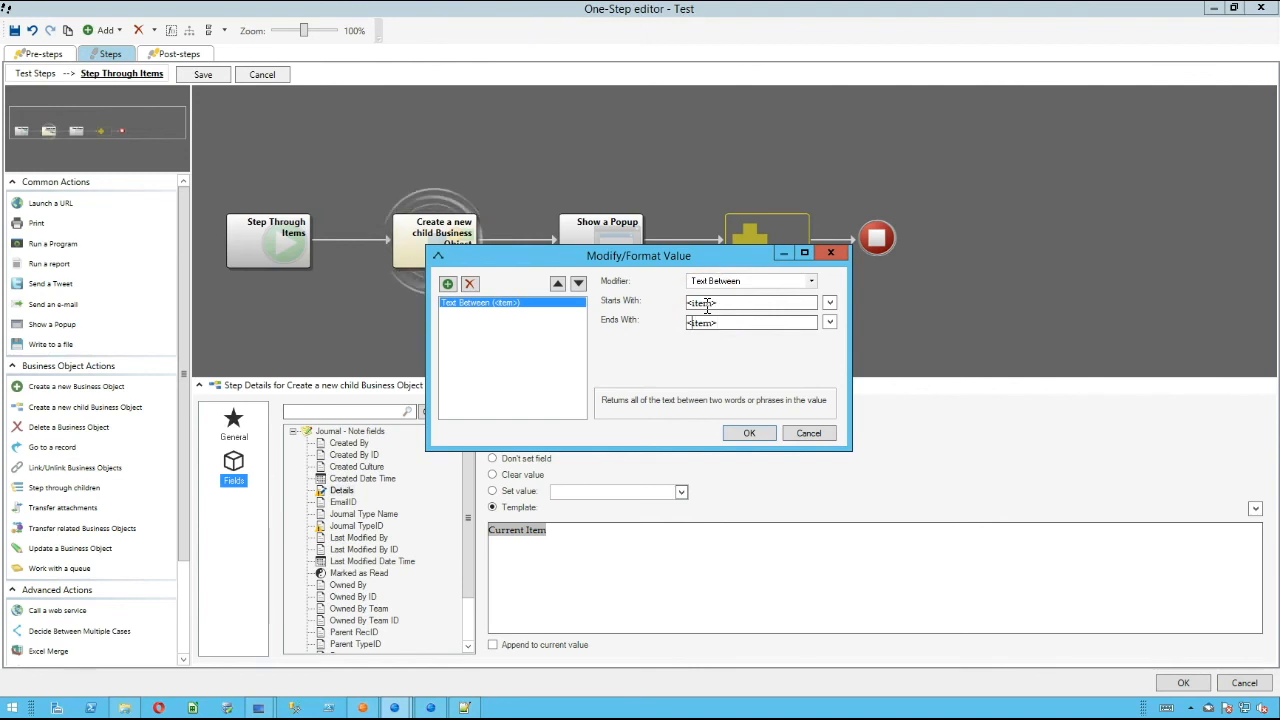
click(749, 433)
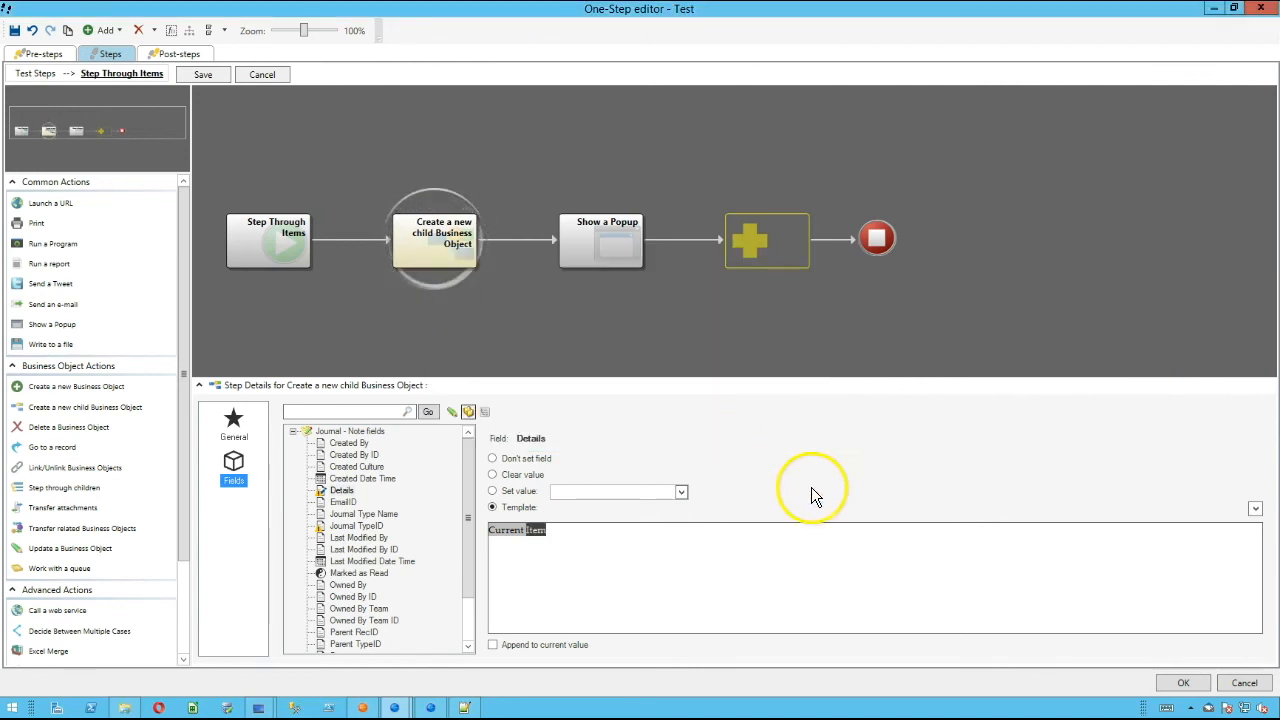
Step: Delete the Show a Popup action from the loop and save the Test One-Step
click(610, 232)
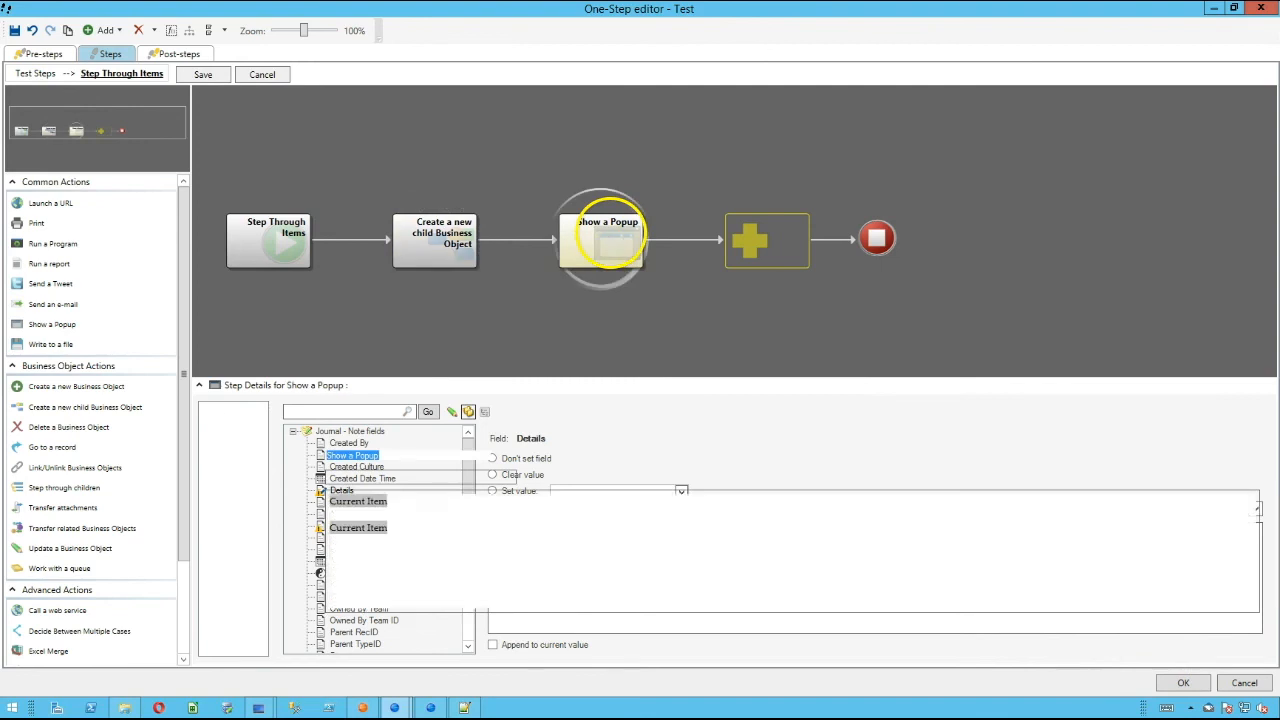
right_click(610, 232)
click(660, 318)
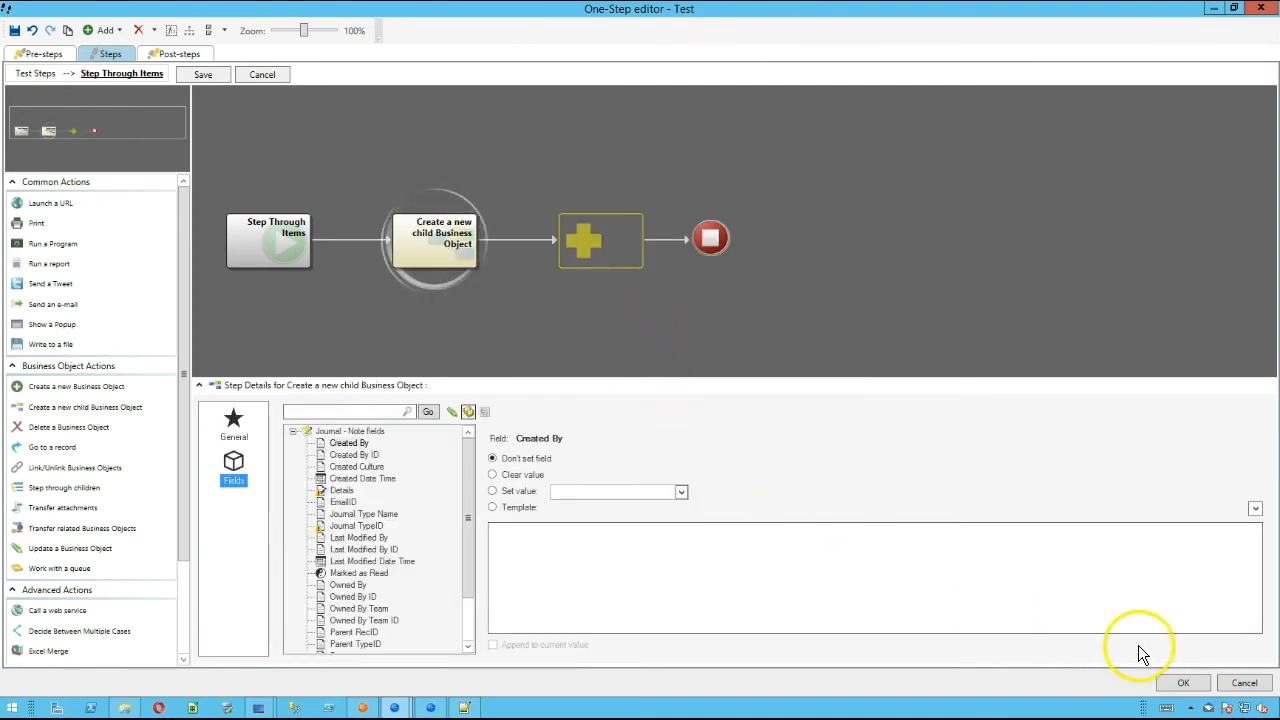
click(1180, 682)
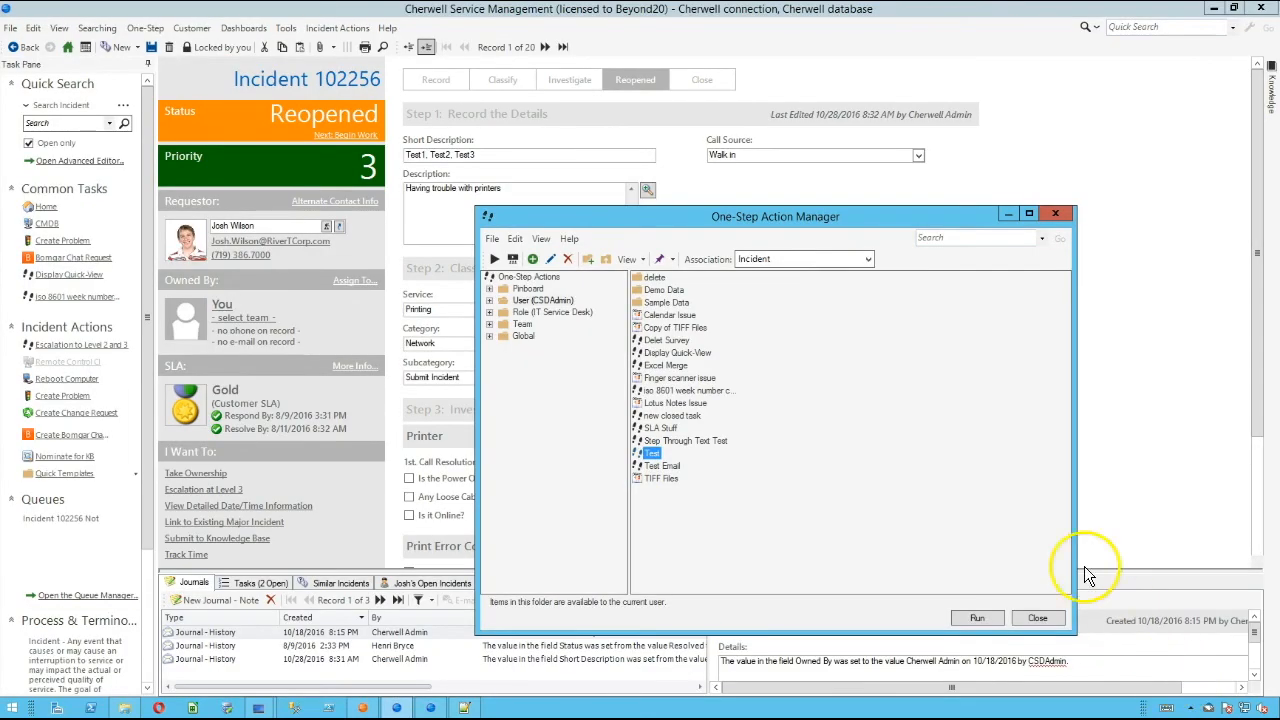
Step: Run the Test One-Step on the incident and check the details of the new notes in its journal list
click(980, 620)
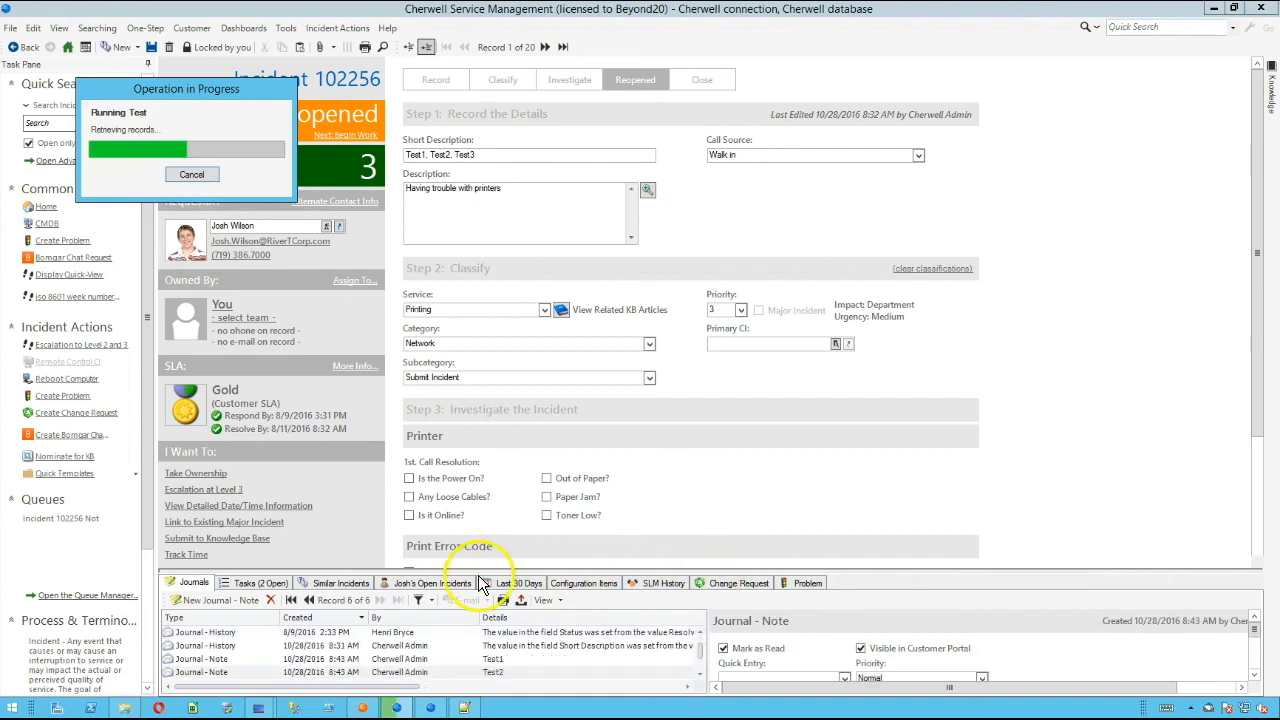
click(505, 648)
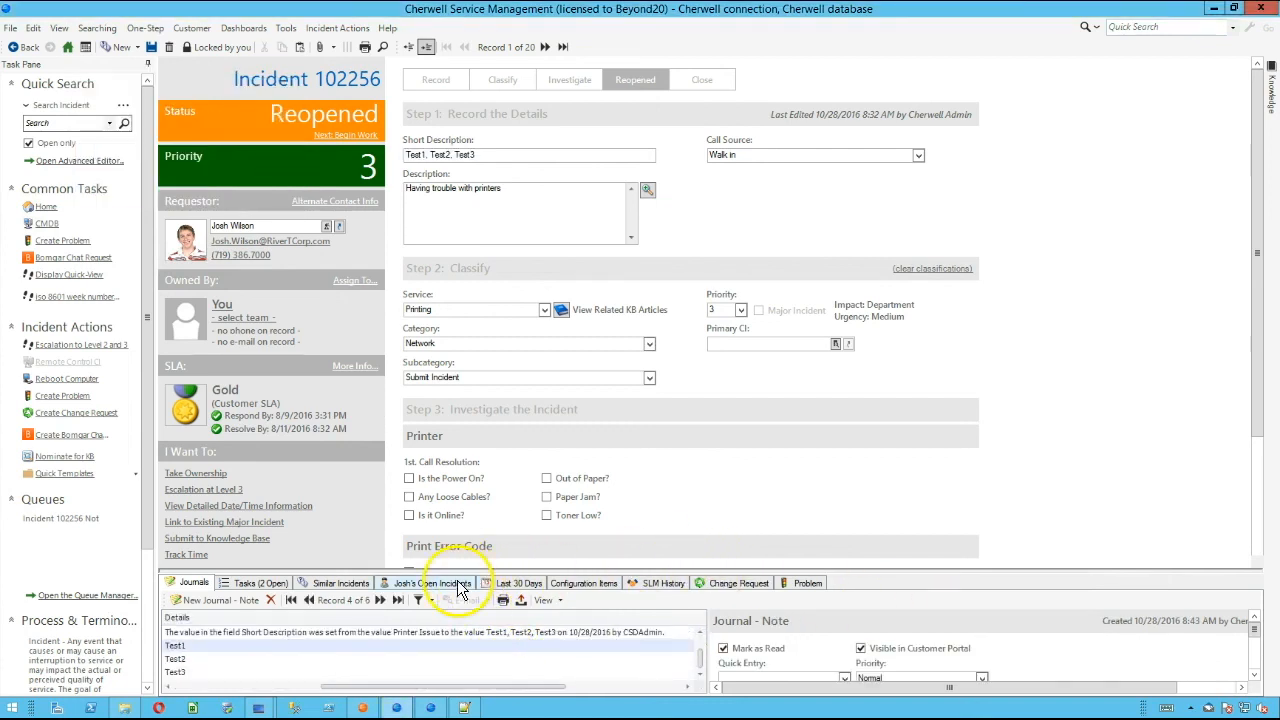
drag(480, 457, 552, 249)
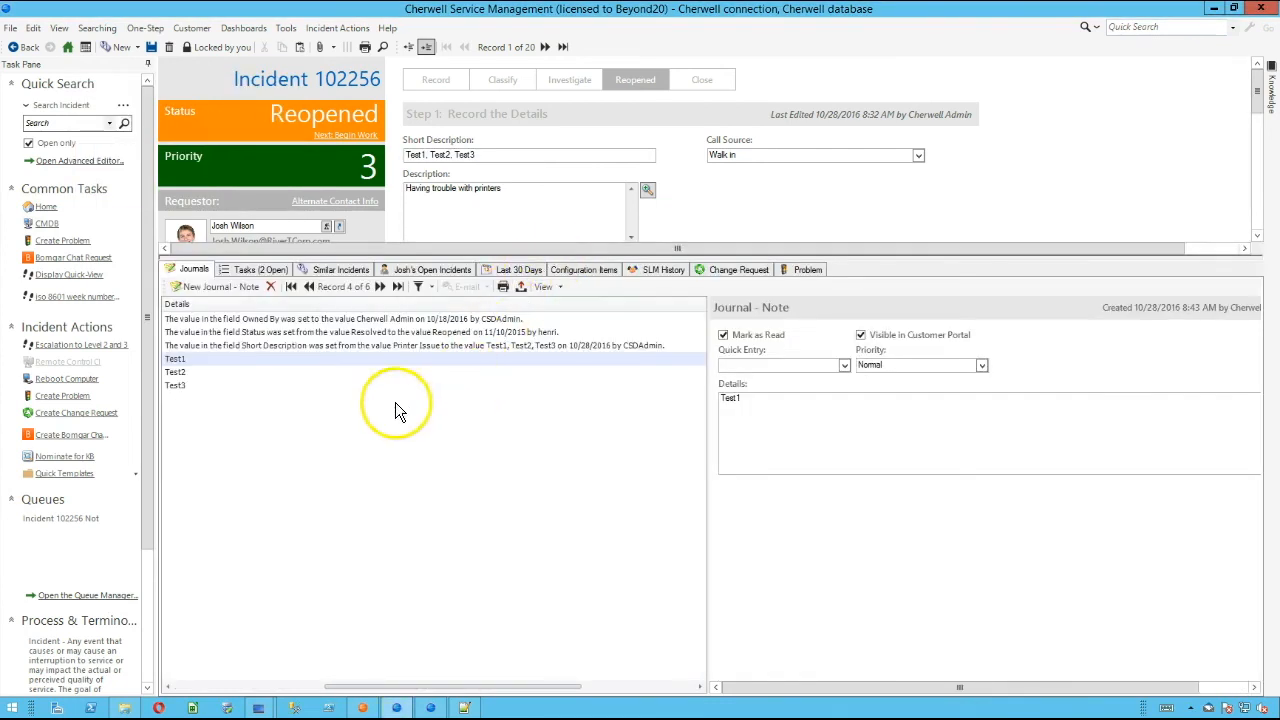
drag(381, 688, 214, 676)
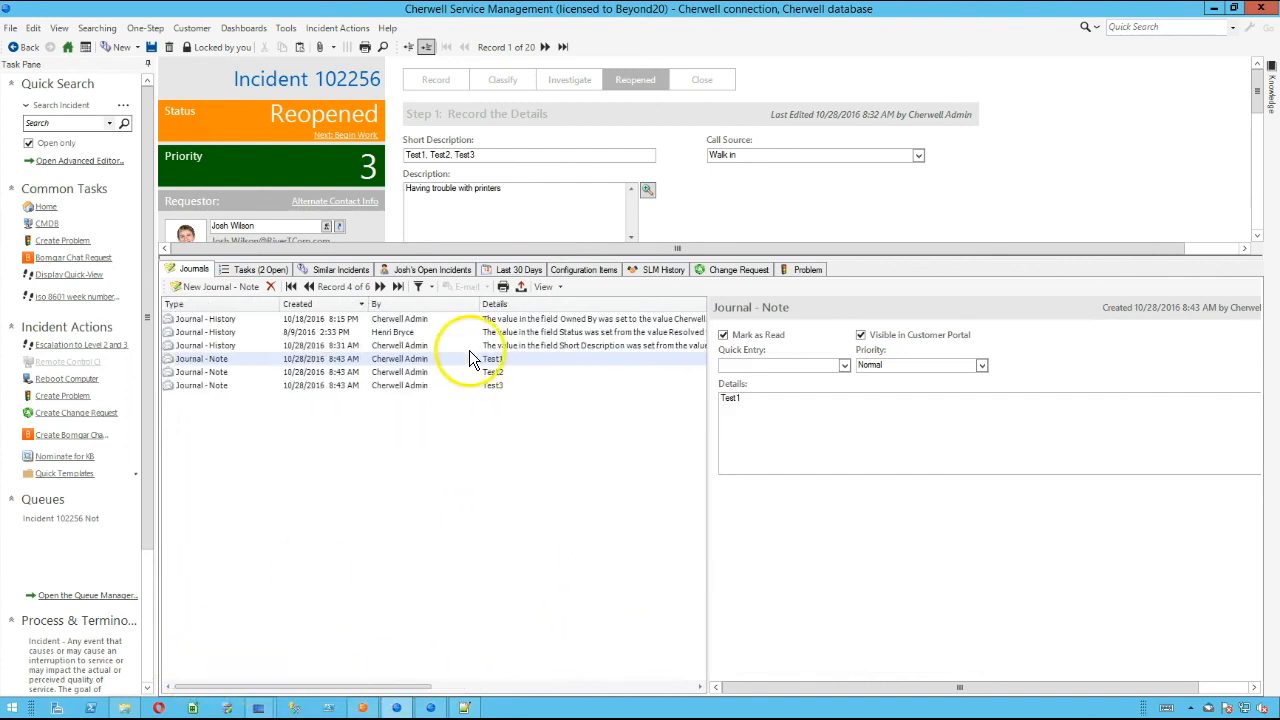
click(503, 379)
click(503, 382)
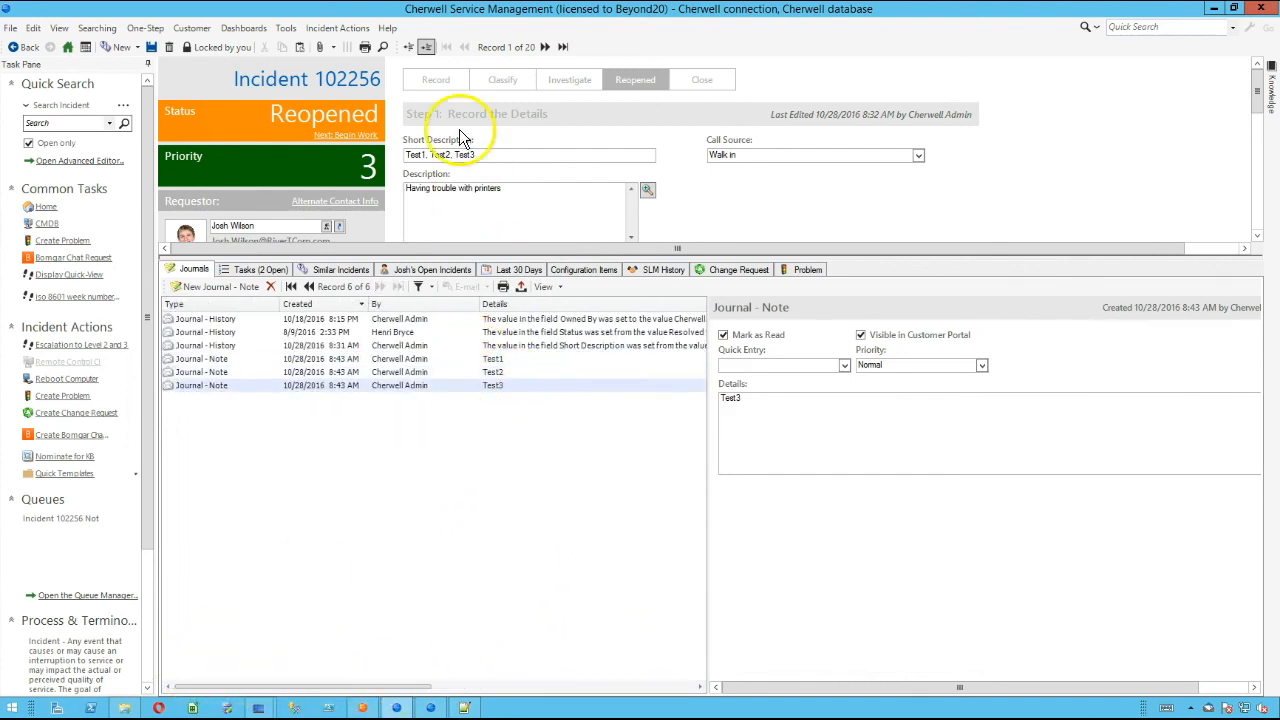
Step: Change the incident's short description to "Journal1, Journal2, Journal3" and run the Test One-Step again
drag(493, 157, 385, 170)
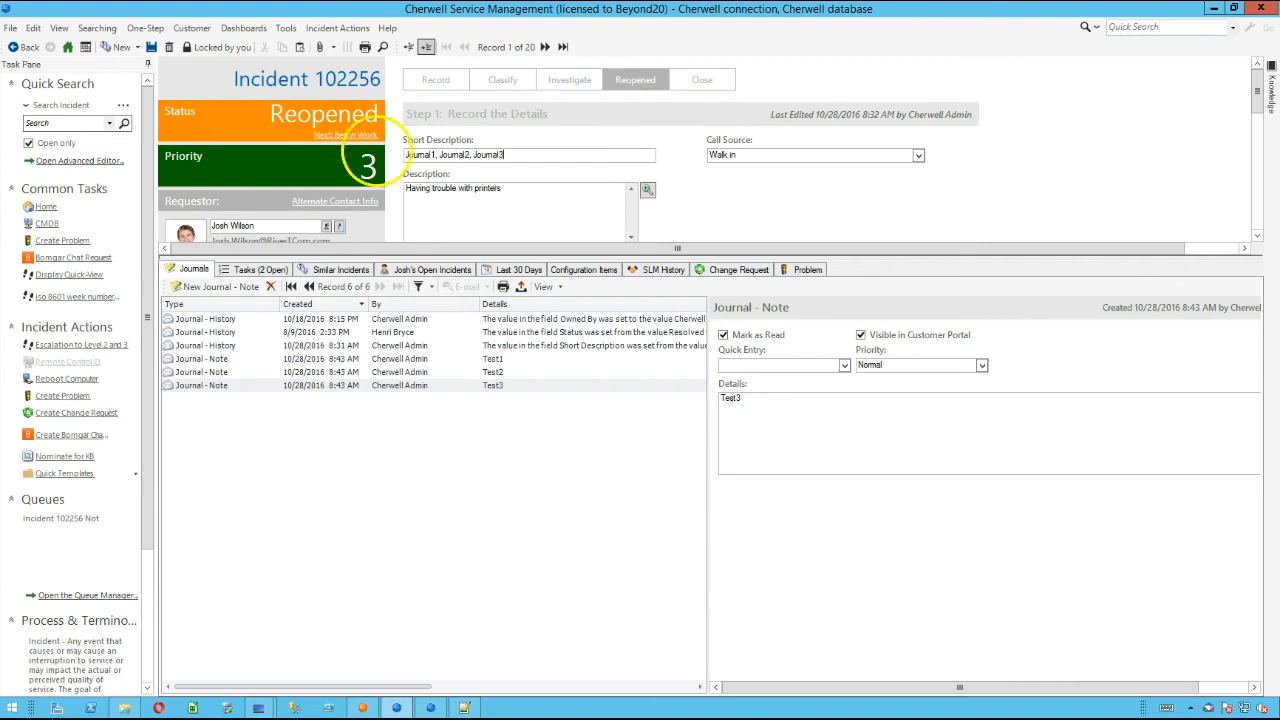
click(145, 27)
mouse_move(215, 79)
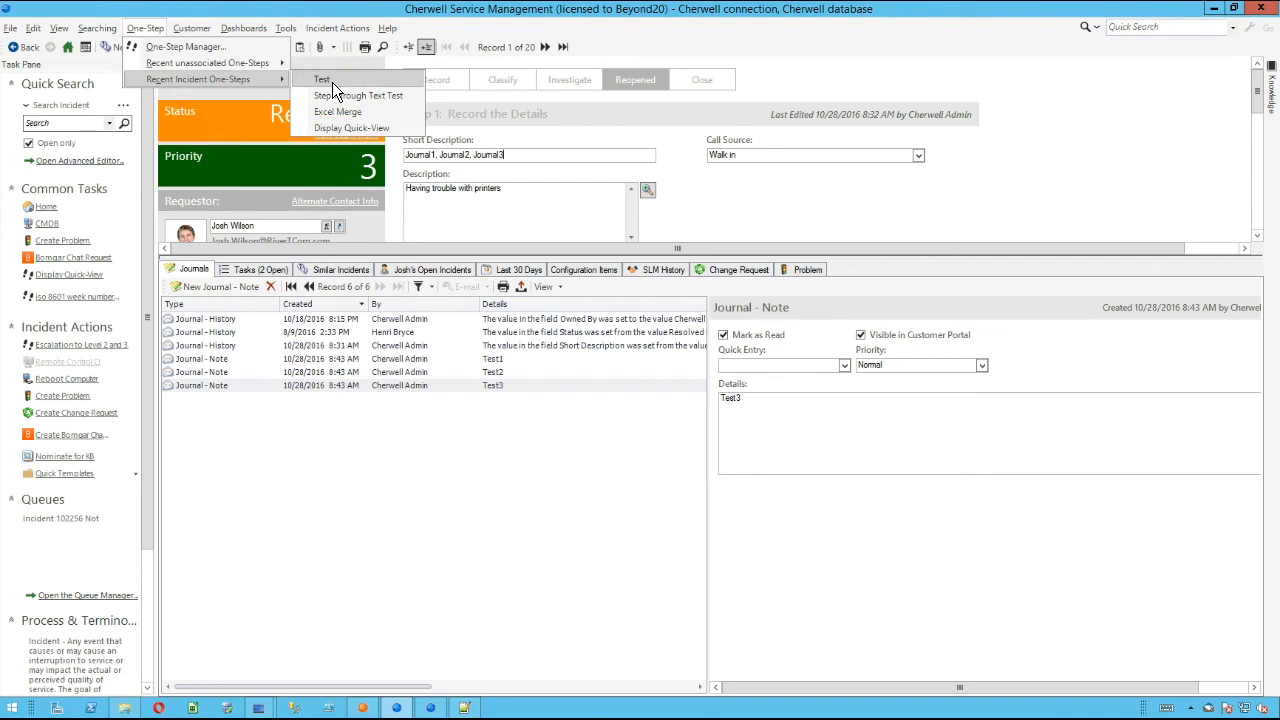
click(332, 82)
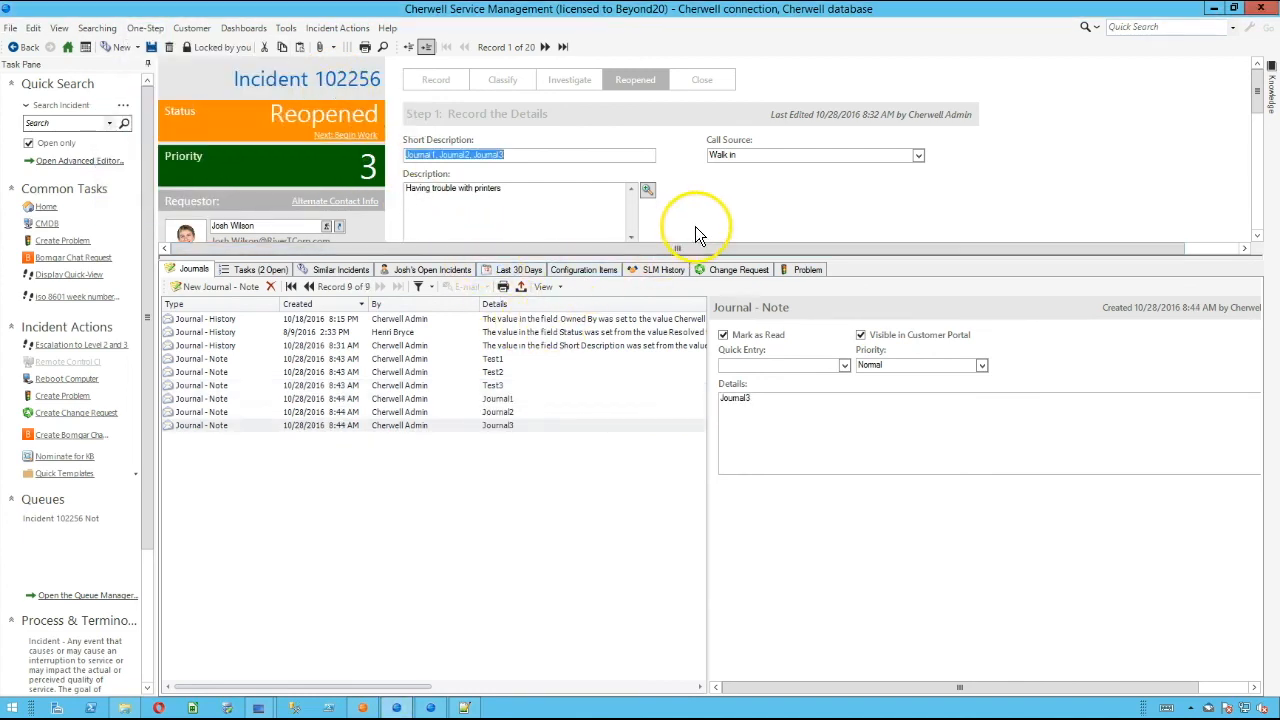
click(588, 212)
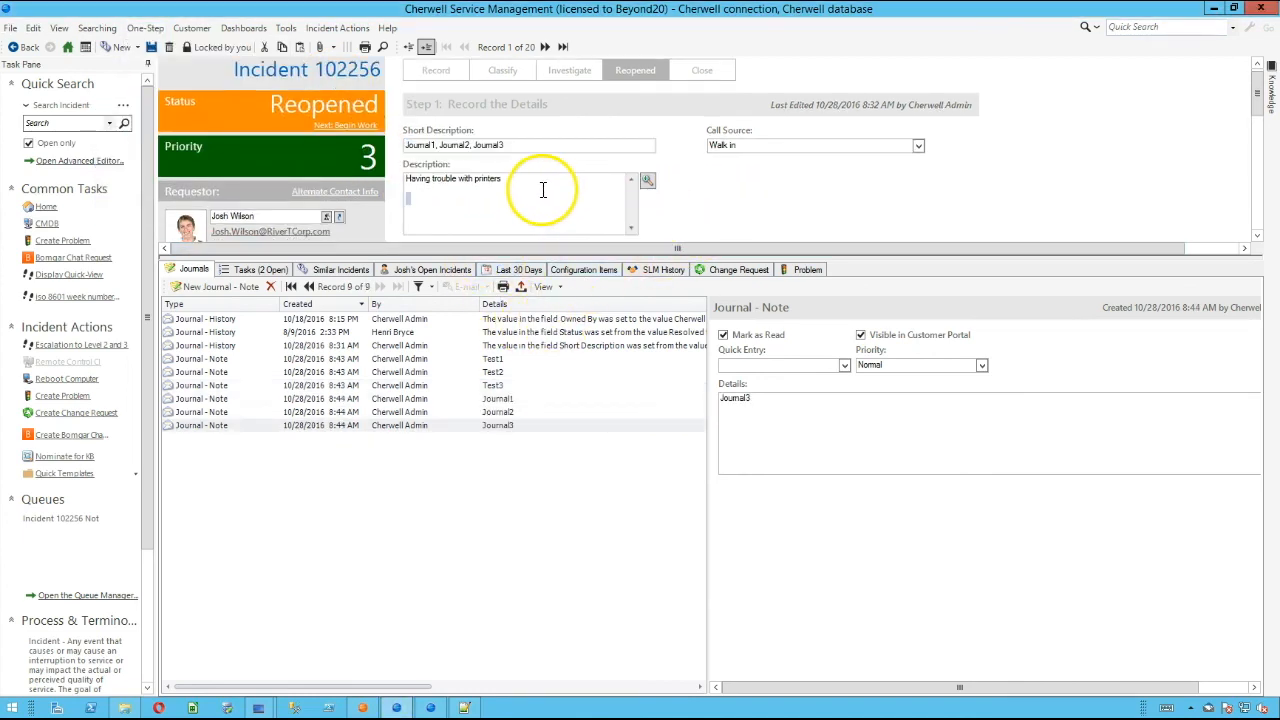
triple_click(401, 175)
click(409, 188)
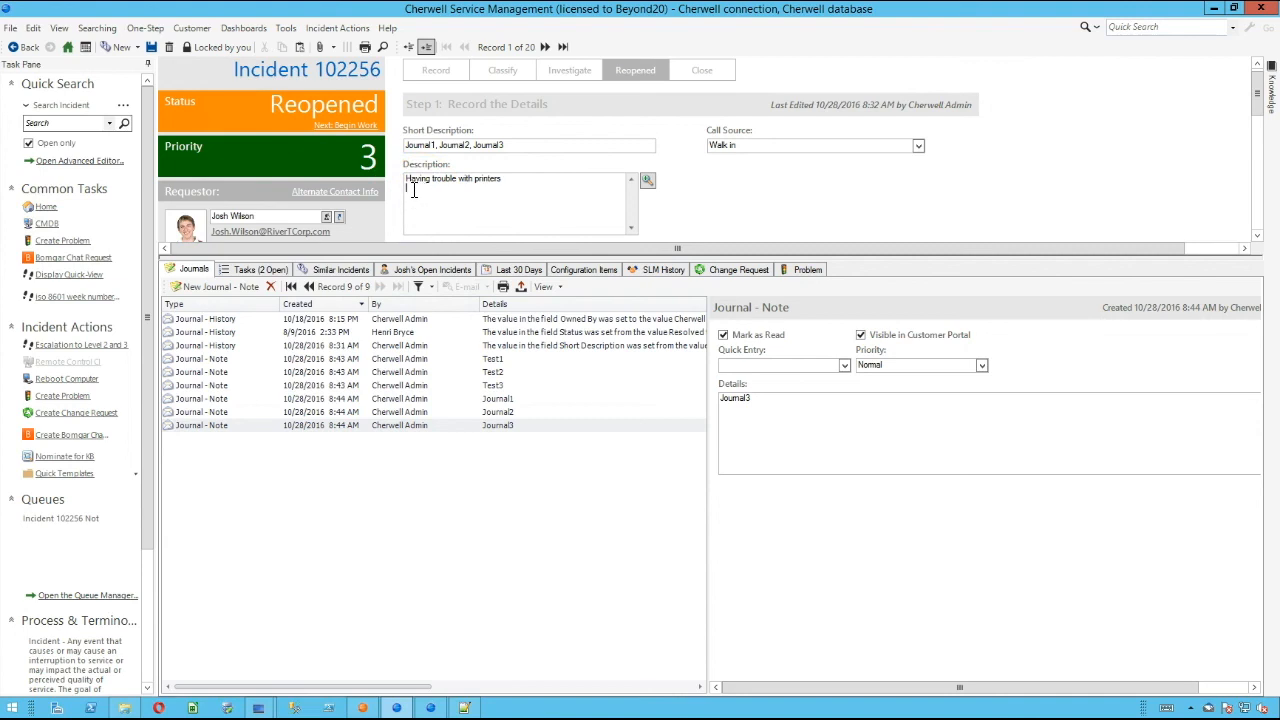
click(424, 195)
click(437, 192)
drag(505, 145, 405, 145)
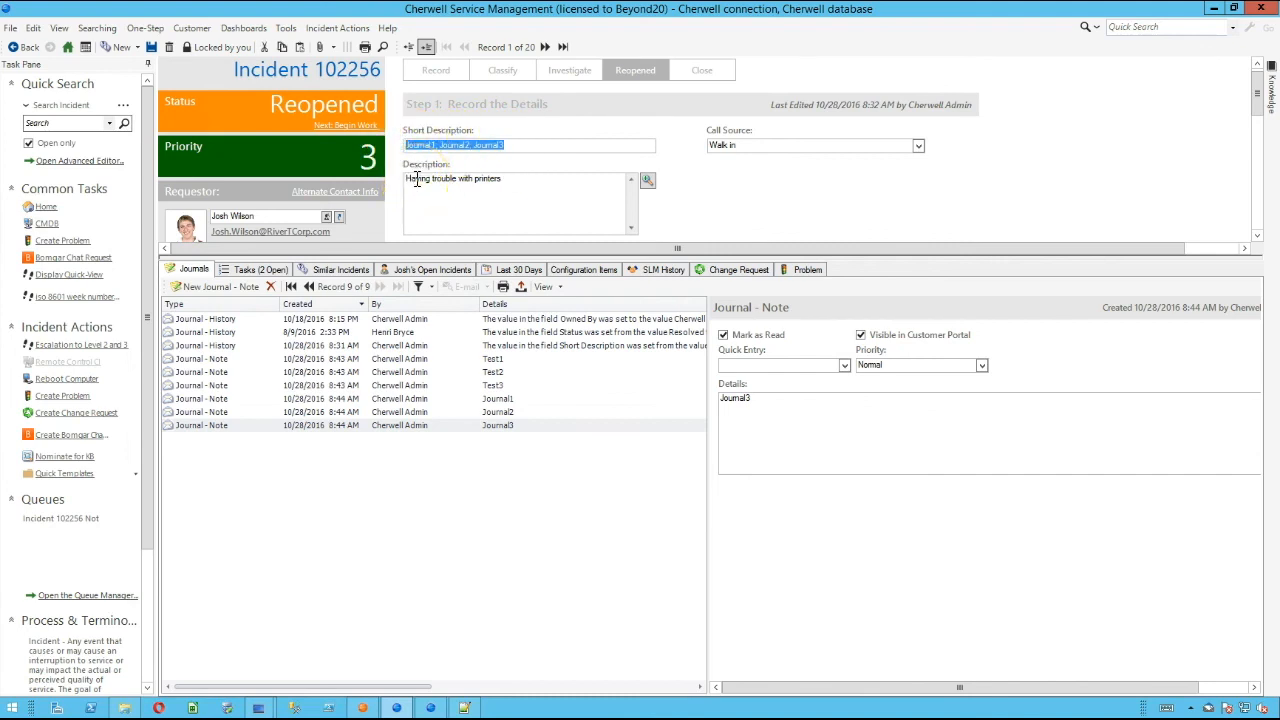
click(433, 146)
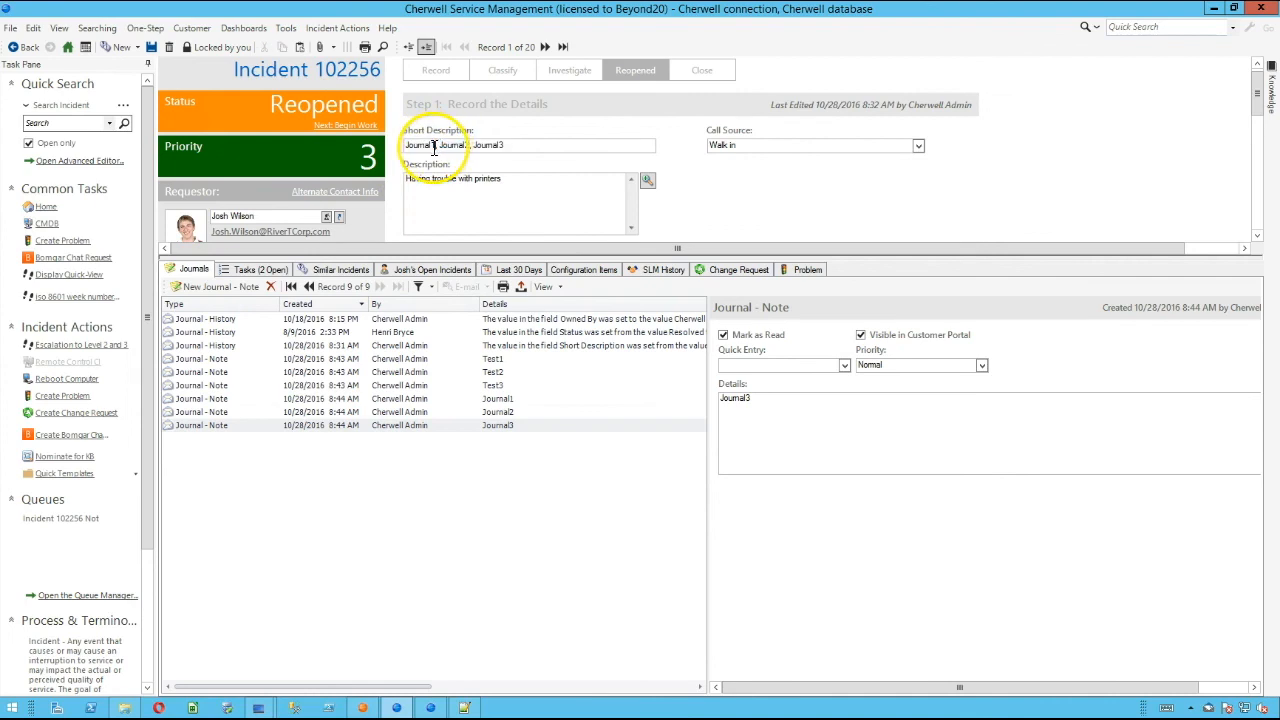
drag(435, 146, 441, 146)
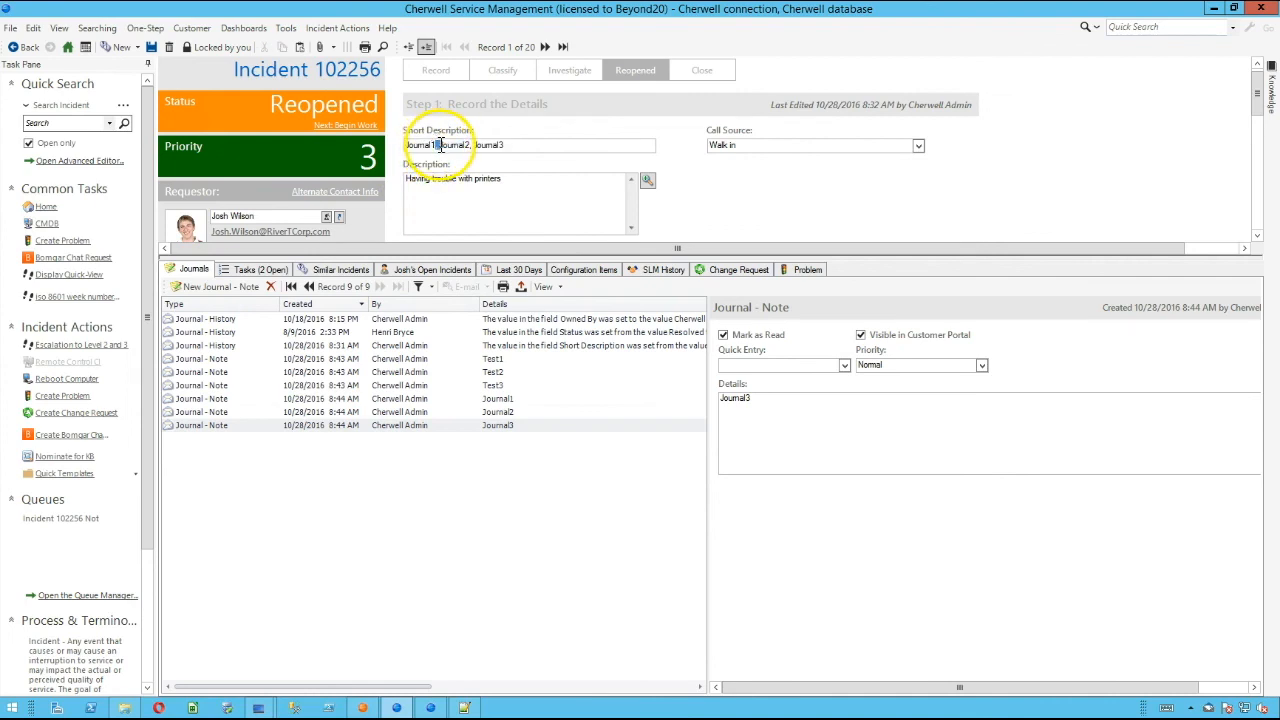